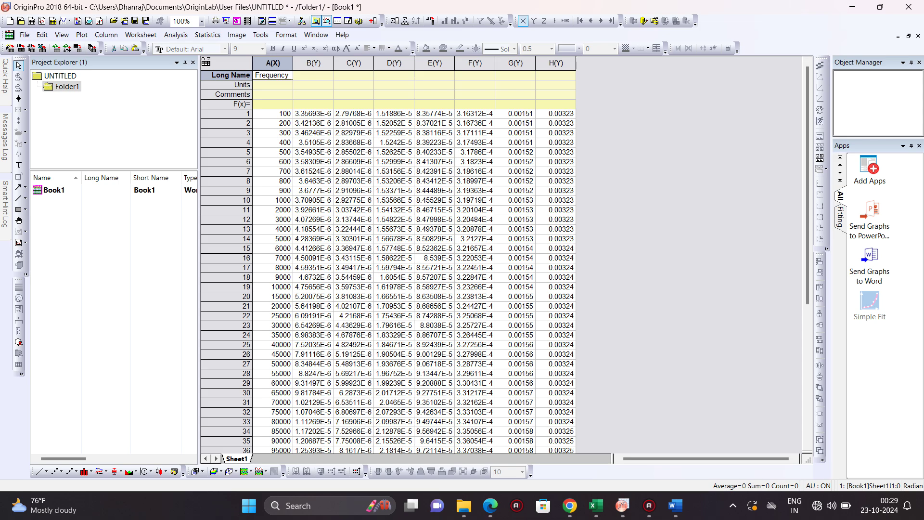
Step: Complete column A's long name as Frequency (Hz) and set column B's long name to RT
{"action": "key", "text": "Delete"}
{"action": "left_click", "coordinate": [317, 79]}
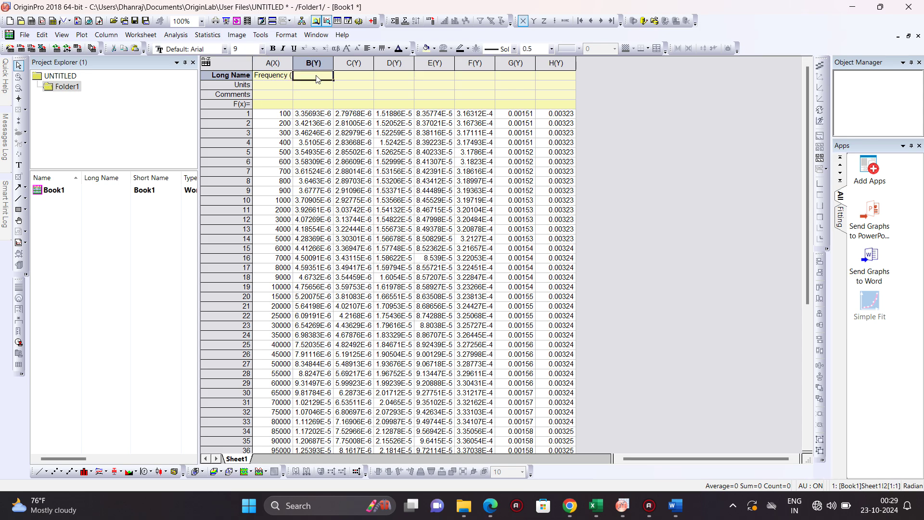
{"action": "type", "text": "RT"}
Step: Set column C's long name to 50 C, with a space between the number and the letter
{"action": "left_click", "coordinate": [344, 77]}
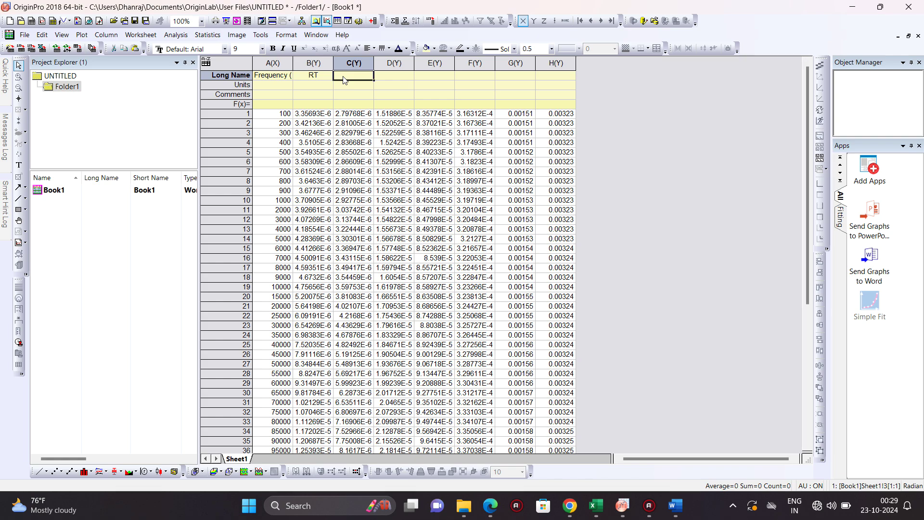
{"action": "type", "text": "50C"}
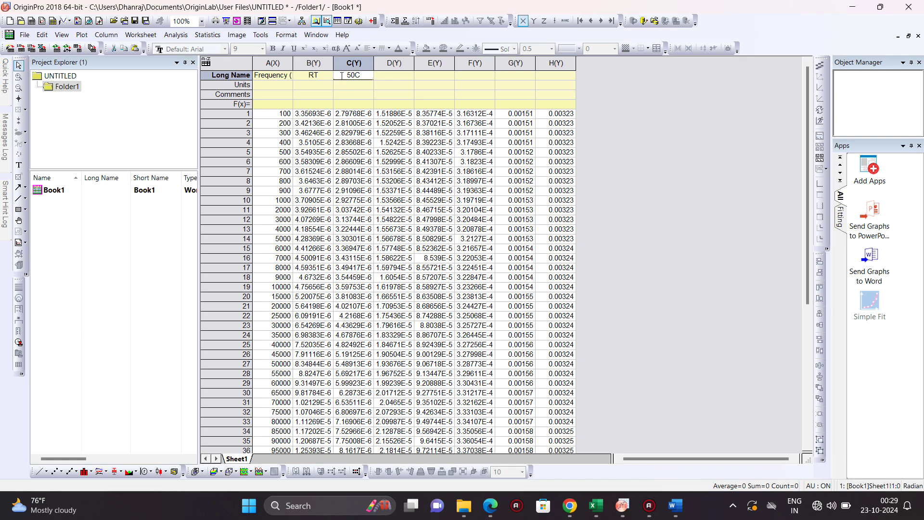
{"action": "left_click", "coordinate": [314, 76]}
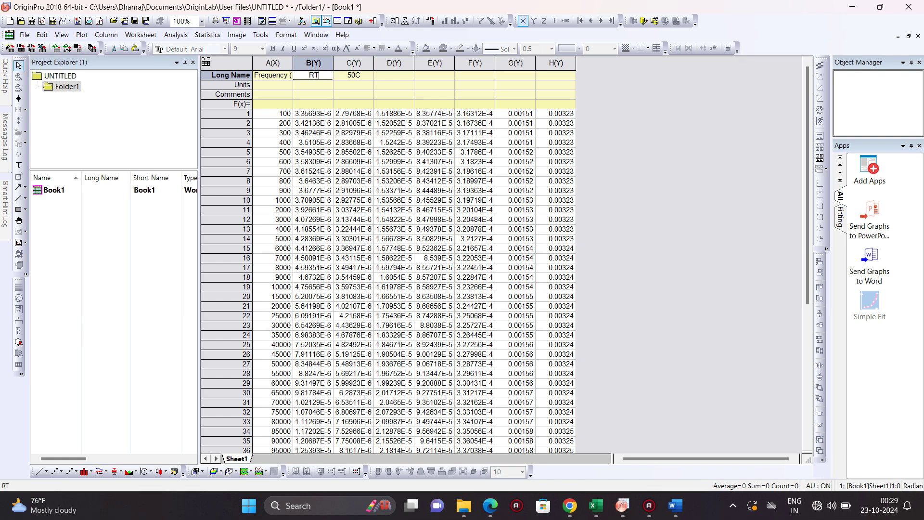
{"action": "left_click", "coordinate": [354, 75]}
{"action": "left_click", "coordinate": [356, 77]}
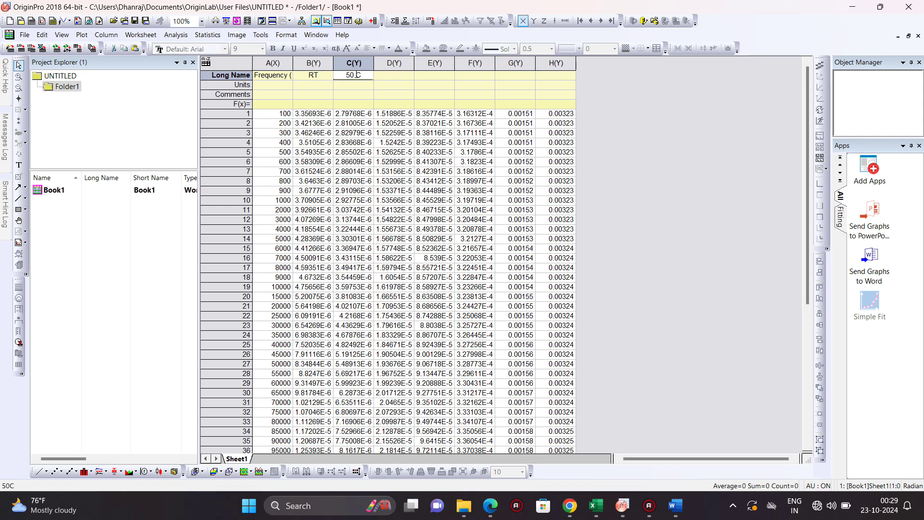
Step: Look through the Character Map for a symbol to insert in column C's 50 C long name
{"action": "right_click", "coordinate": [357, 75]}
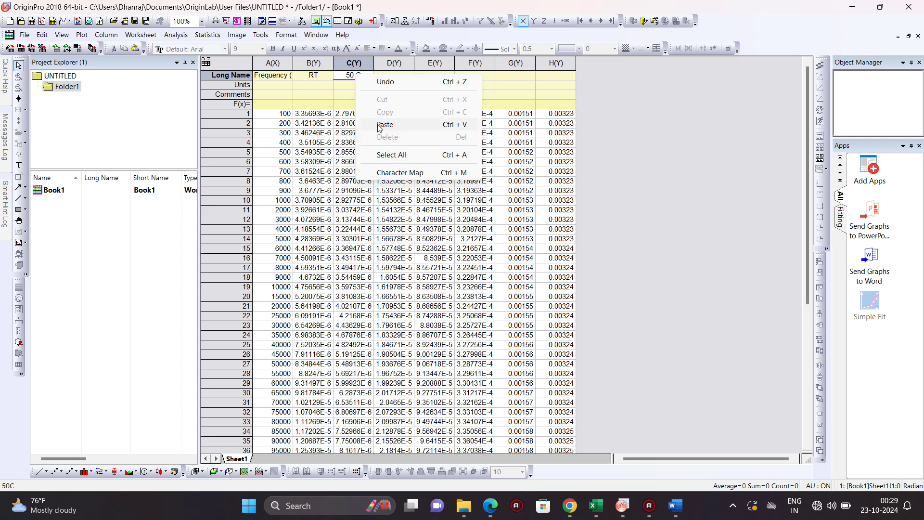
{"action": "left_click", "coordinate": [392, 174]}
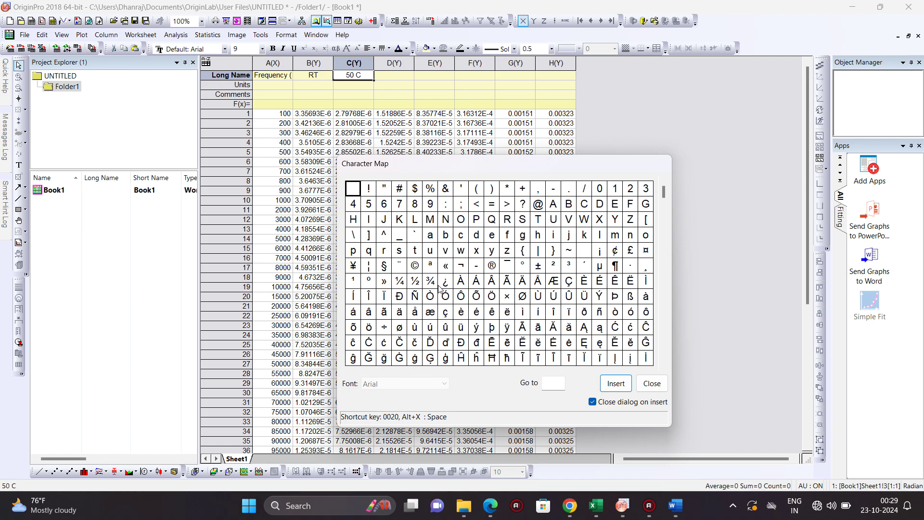
{"action": "scroll", "coordinate": [441, 288], "scroll_direction": "down", "scroll_amount": 4}
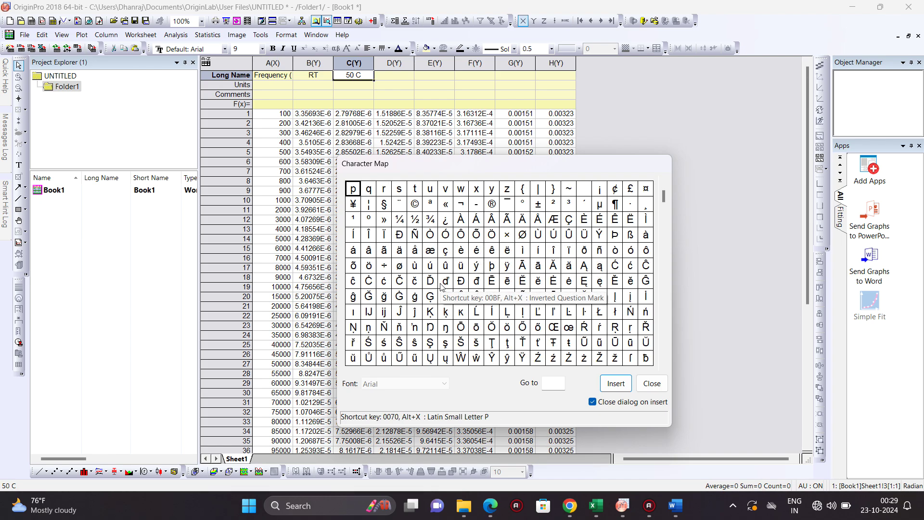
{"action": "scroll", "coordinate": [440, 288], "scroll_direction": "down", "scroll_amount": 3}
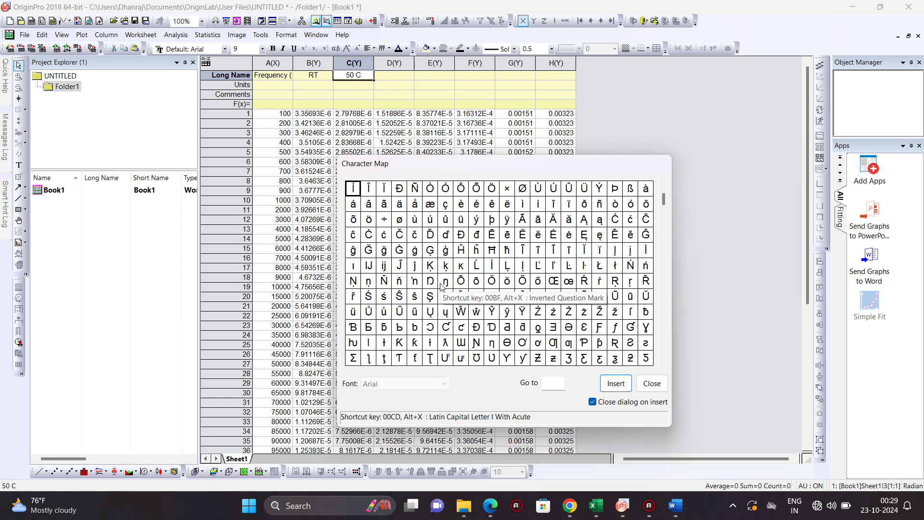
{"action": "scroll", "coordinate": [441, 287], "scroll_direction": "down", "scroll_amount": 5}
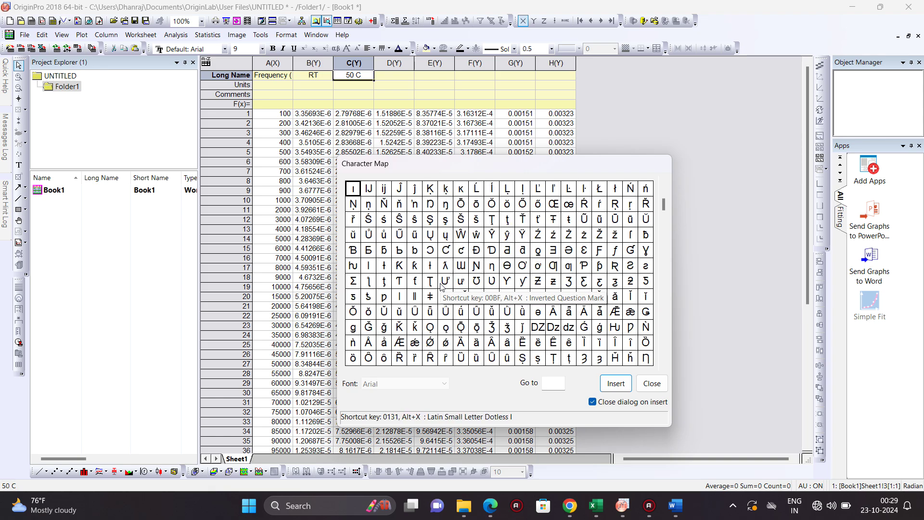
{"action": "scroll", "coordinate": [441, 288], "scroll_direction": "down", "scroll_amount": 4}
{"action": "scroll", "coordinate": [441, 288], "scroll_direction": "down", "scroll_amount": 10}
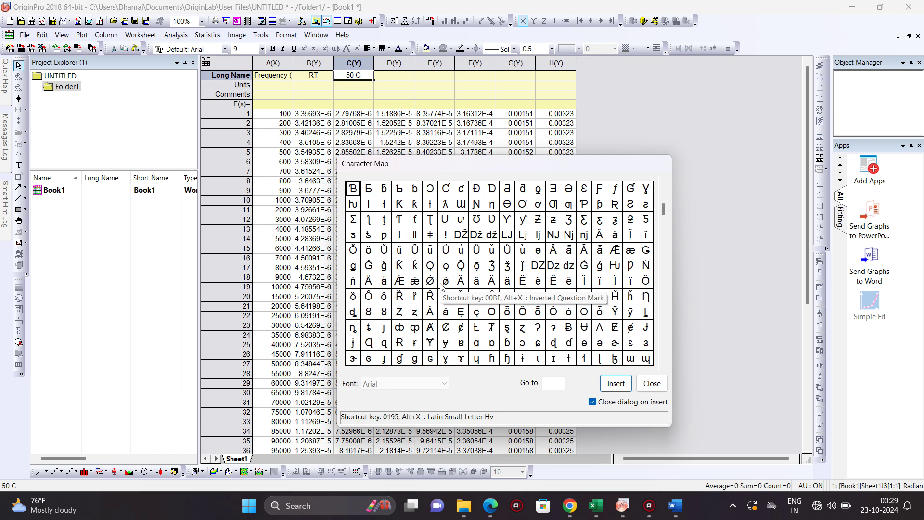
{"action": "scroll", "coordinate": [443, 289], "scroll_direction": "down", "scroll_amount": 9}
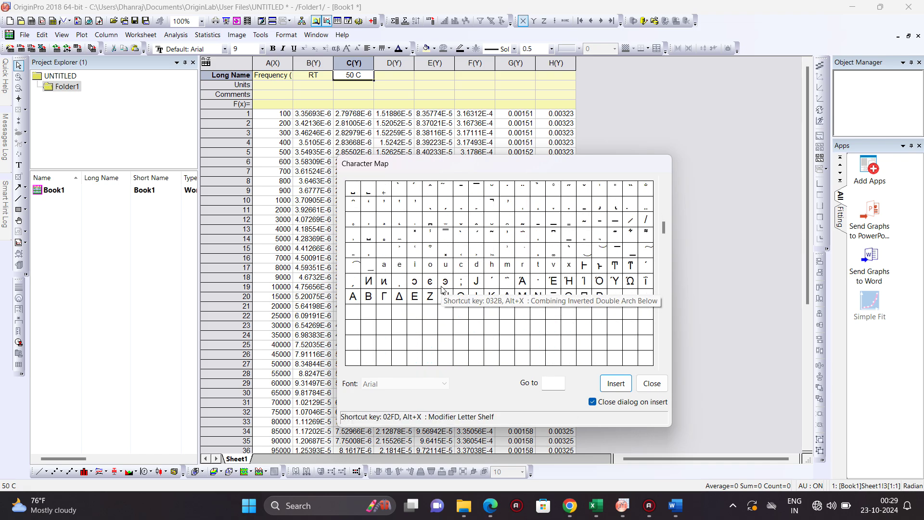
{"action": "scroll", "coordinate": [442, 288], "scroll_direction": "down", "scroll_amount": 3}
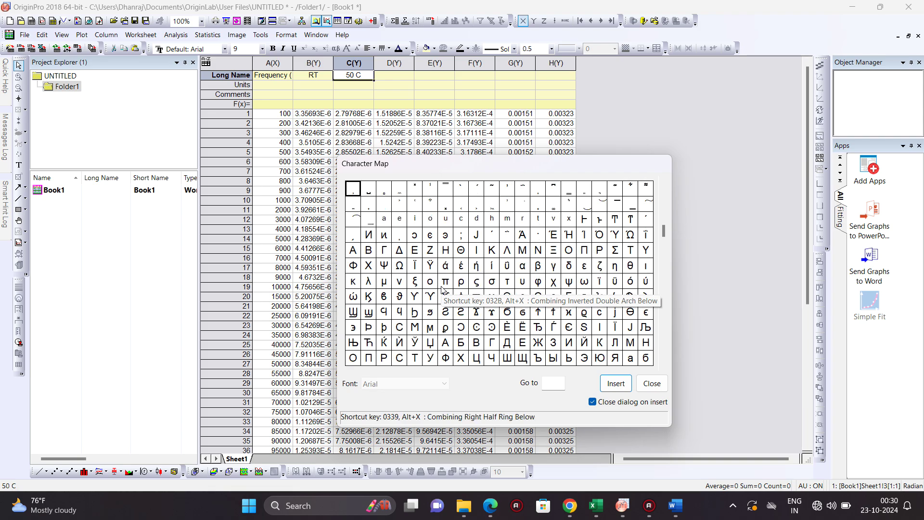
{"action": "scroll", "coordinate": [442, 290], "scroll_direction": "down", "scroll_amount": 5}
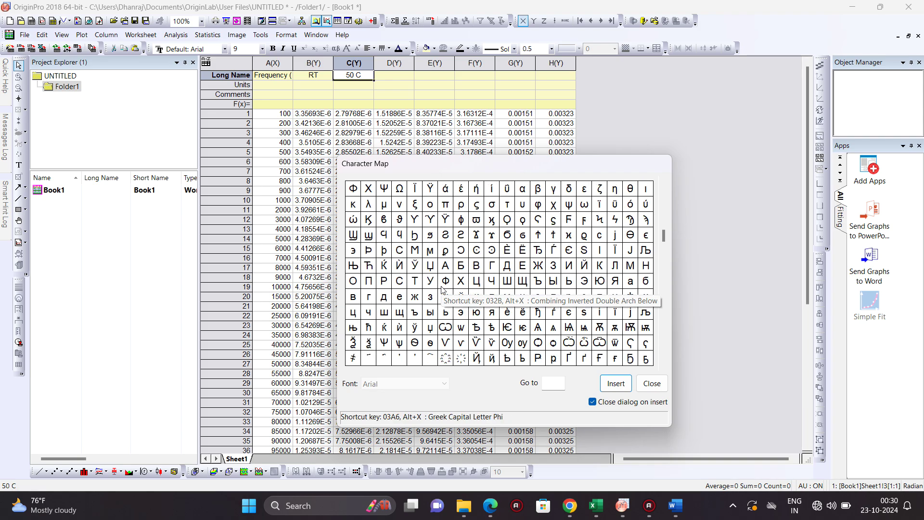
{"action": "scroll", "coordinate": [442, 289], "scroll_direction": "down", "scroll_amount": 7}
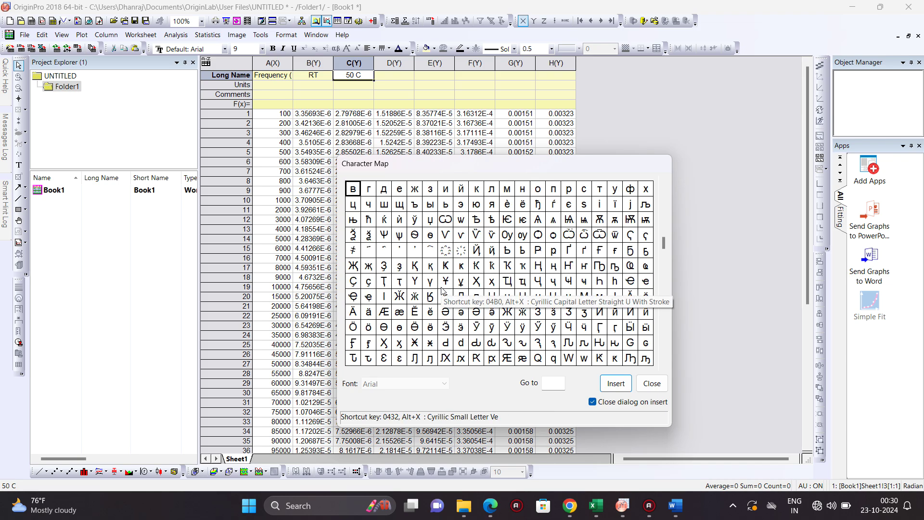
{"action": "scroll", "coordinate": [442, 290], "scroll_direction": "down", "scroll_amount": 6}
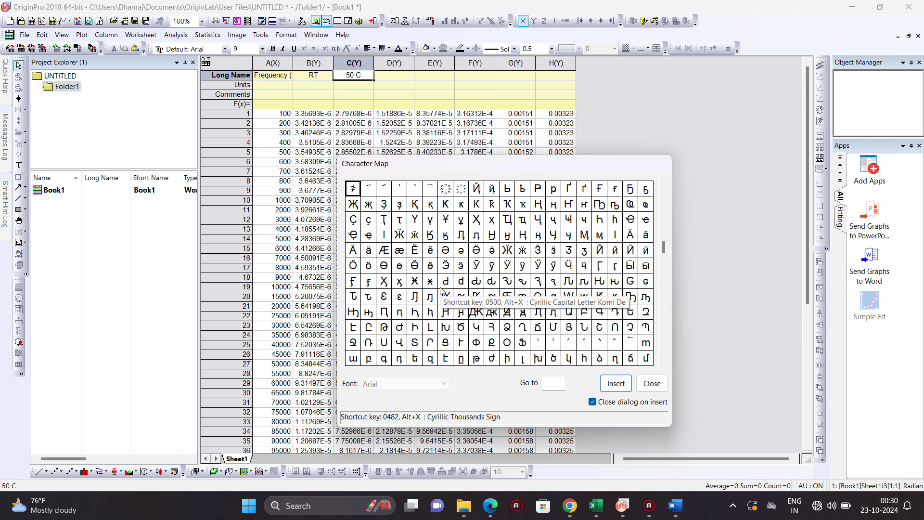
{"action": "scroll", "coordinate": [442, 289], "scroll_direction": "down", "scroll_amount": 12}
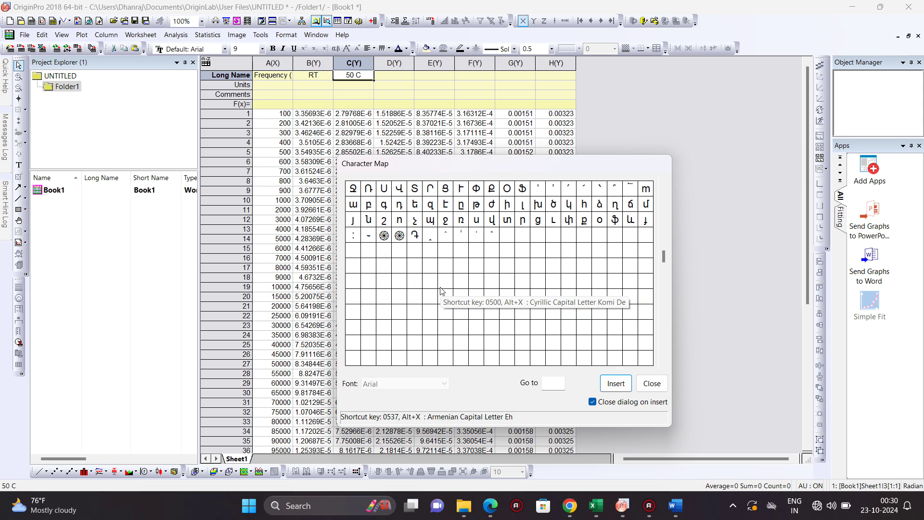
{"action": "scroll", "coordinate": [441, 290], "scroll_direction": "down", "scroll_amount": 3}
{"action": "left_click", "coordinate": [651, 383]}
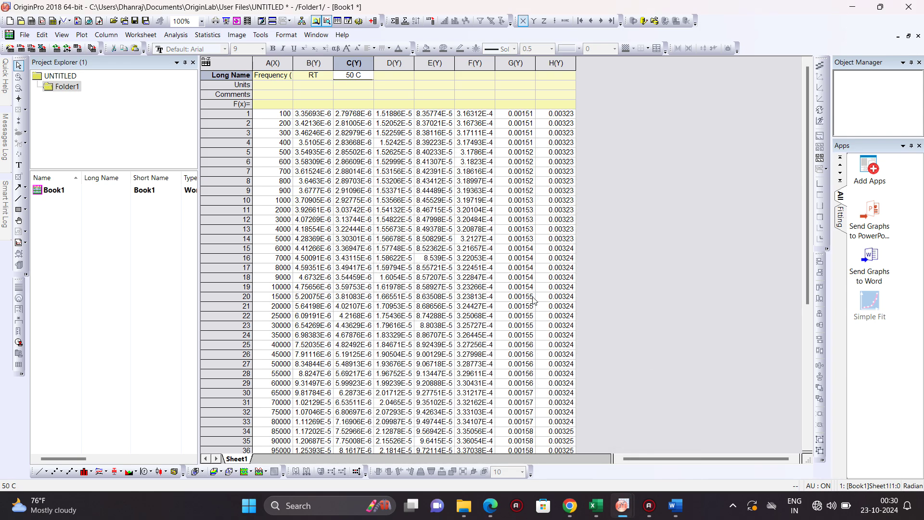
Step: Set the long names of columns C through H to 50, 100, 150, 200, 250 and 300
{"action": "left_click", "coordinate": [434, 202]}
{"action": "left_click", "coordinate": [361, 76]}
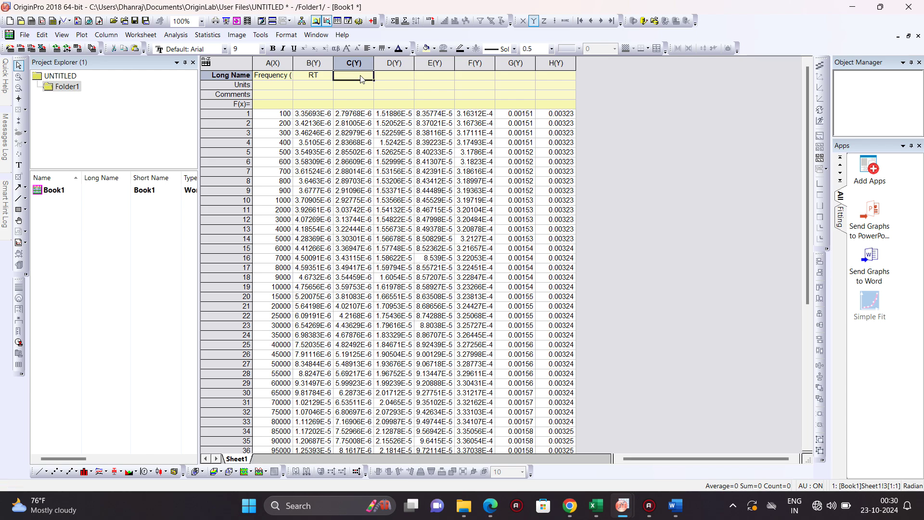
{"action": "type", "text": "50"}
{"action": "key", "text": "Tab"}
{"action": "type", "text": "100"}
{"action": "key", "text": "Tab"}
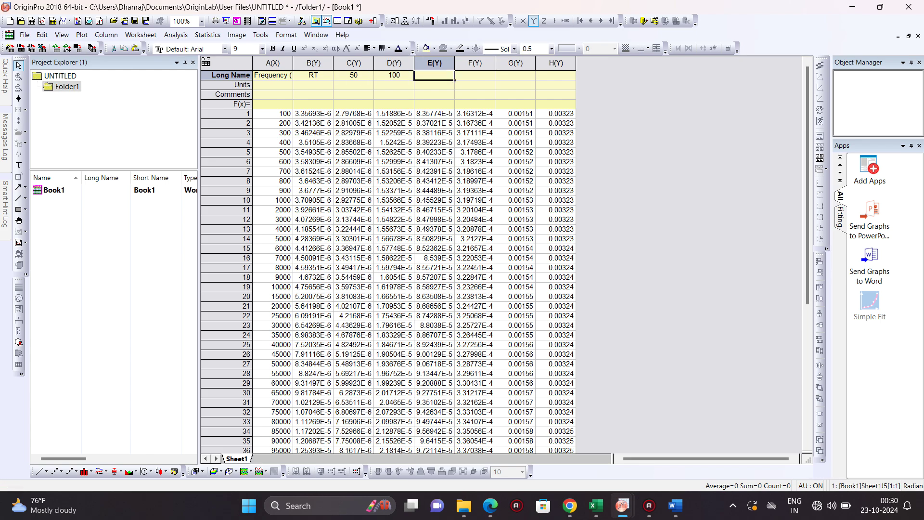
{"action": "type", "text": "150"}
{"action": "key", "text": "Tab"}
{"action": "type", "text": "200"}
{"action": "key", "text": "Tab"}
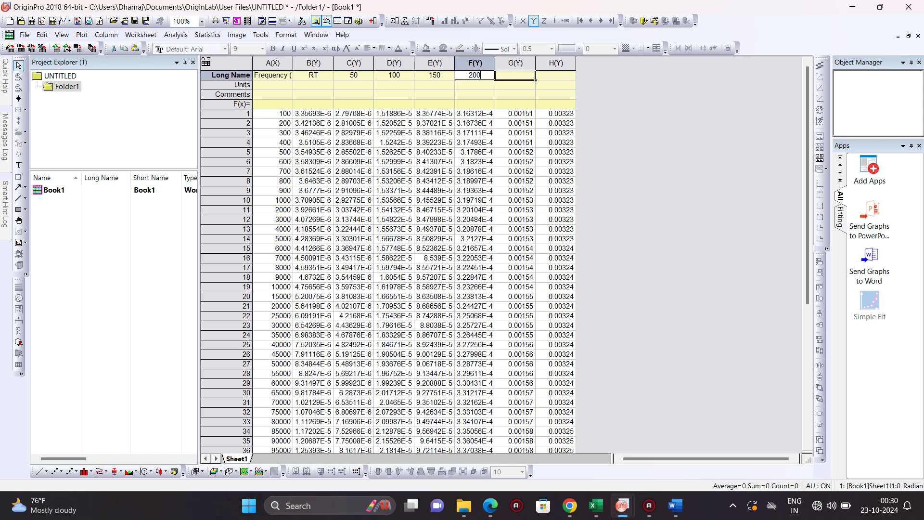
{"action": "type", "text": "250"}
{"action": "key", "text": "Tab"}
{"action": "type", "text": "3"}
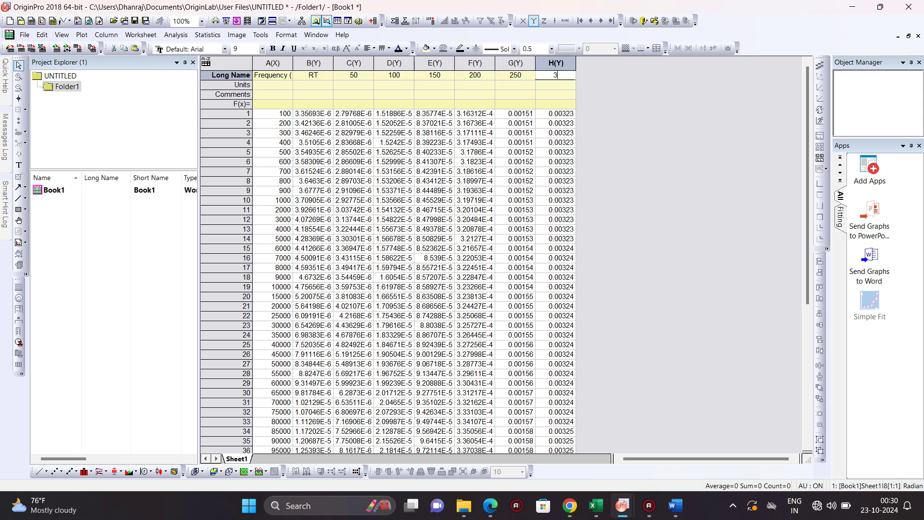
{"action": "type", "text": "00"}
Step: Delete columns C through H and plot the RT column against Frequency as a line-and-symbol graph
{"action": "left_click_drag", "start_coordinate": [354, 63], "coordinate": [556, 64]}
{"action": "right_click", "coordinate": [385, 65]}
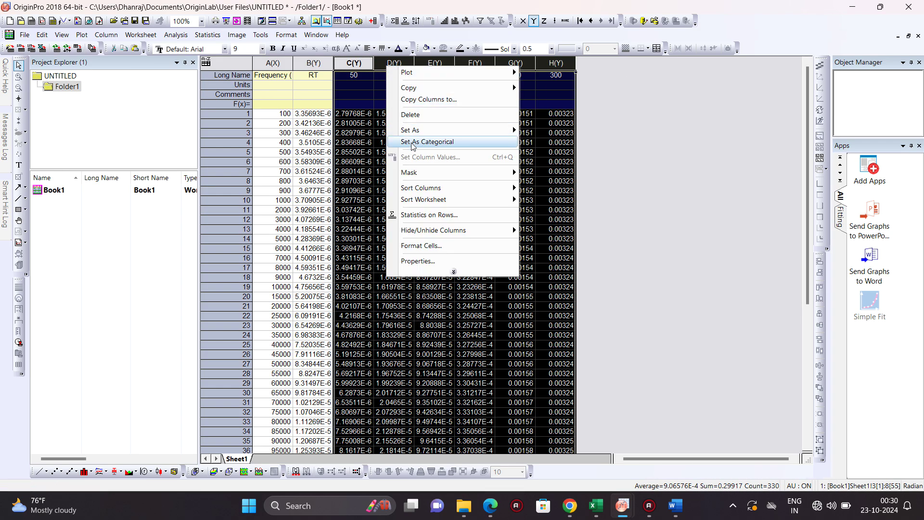
{"action": "left_click", "coordinate": [409, 117]}
{"action": "left_click_drag", "start_coordinate": [278, 67], "coordinate": [313, 63]}
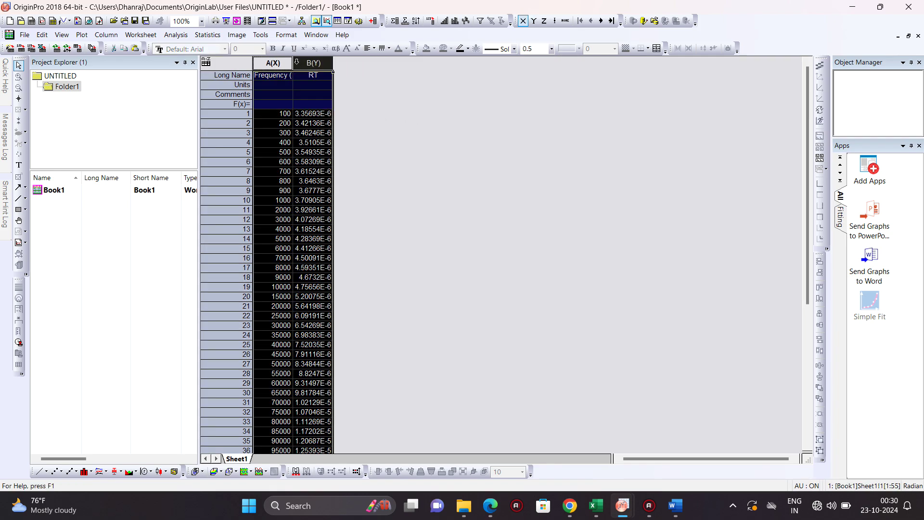
{"action": "left_click", "coordinate": [69, 473]}
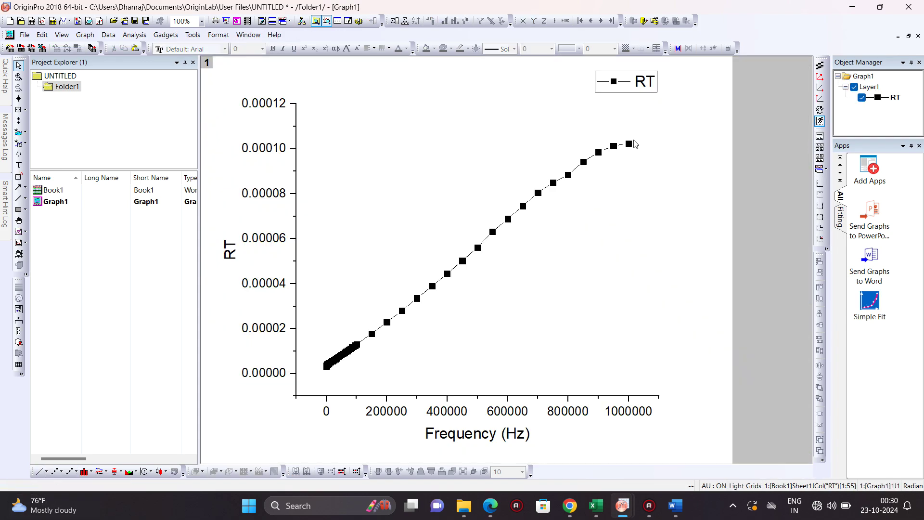
Step: Change the graph's X axis scale type to Log10
{"action": "left_click", "coordinate": [411, 396]}
{"action": "double_click", "coordinate": [412, 390]}
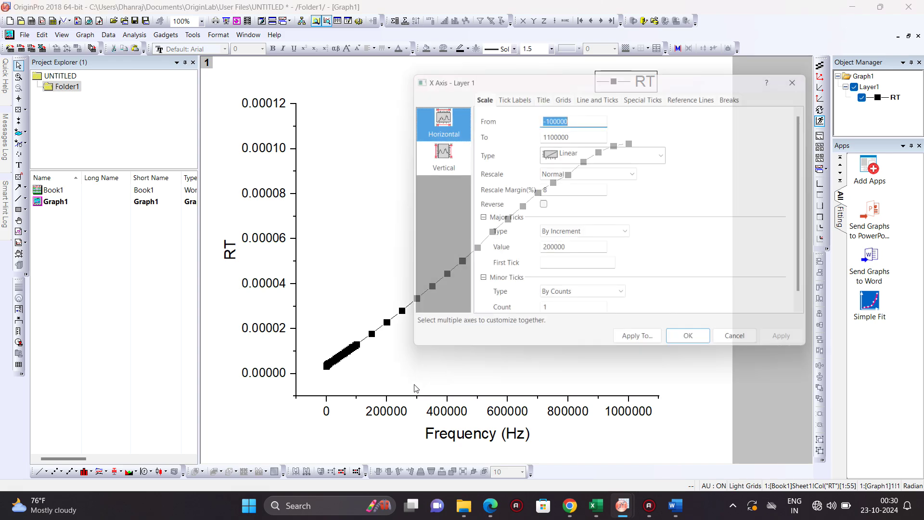
{"action": "left_click", "coordinate": [551, 157]}
{"action": "left_click", "coordinate": [563, 167]}
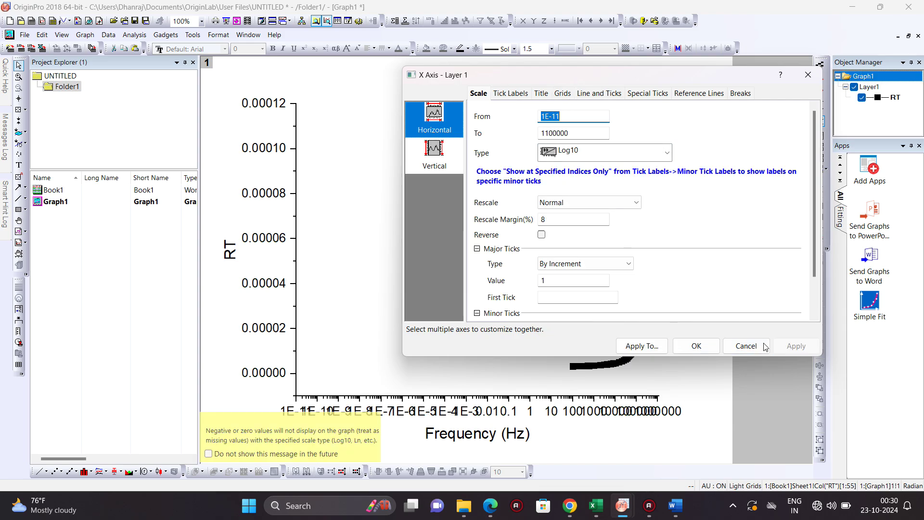
Step: Set the X axis scale to start from 100 and apply the axis settings
{"action": "left_click_drag", "start_coordinate": [600, 81], "coordinate": [305, 63]}
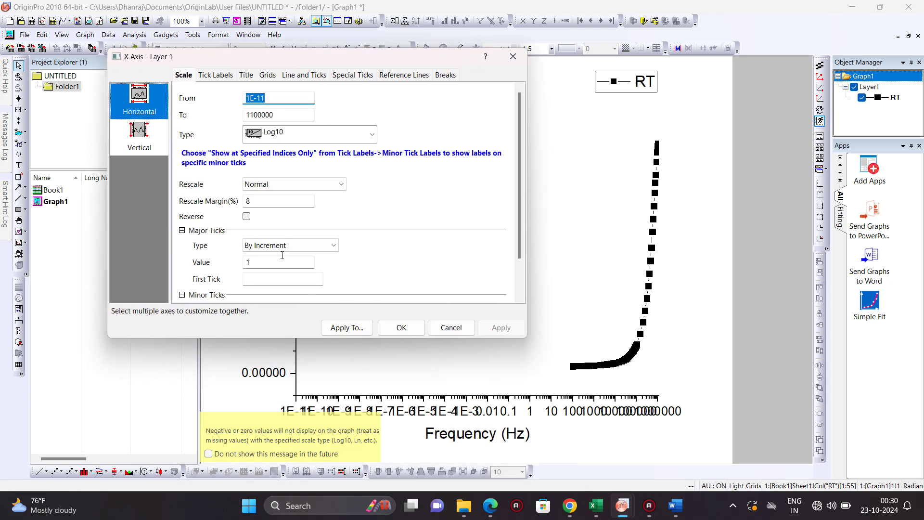
{"action": "left_click", "coordinate": [280, 99]}
{"action": "left_click_drag", "start_coordinate": [279, 100], "coordinate": [192, 100]}
{"action": "type", "text": "10"}
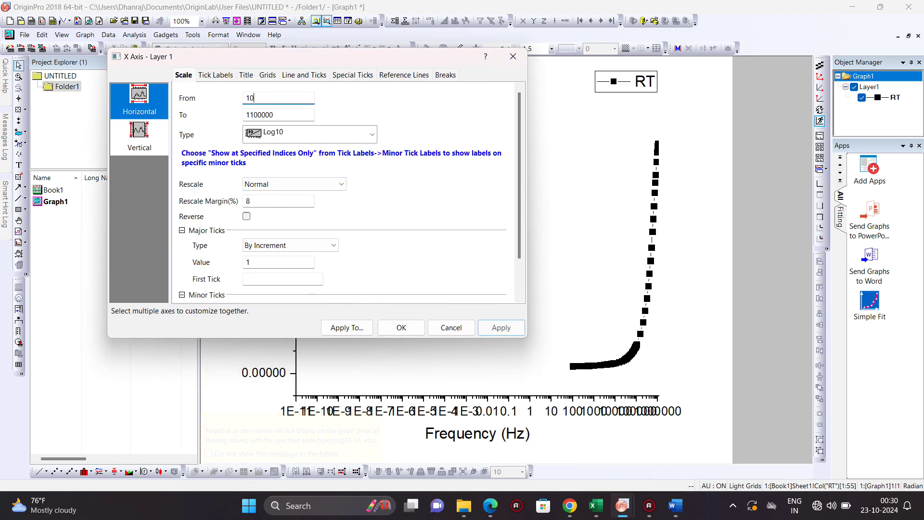
{"action": "type", "text": "0"}
{"action": "left_click", "coordinate": [501, 328]}
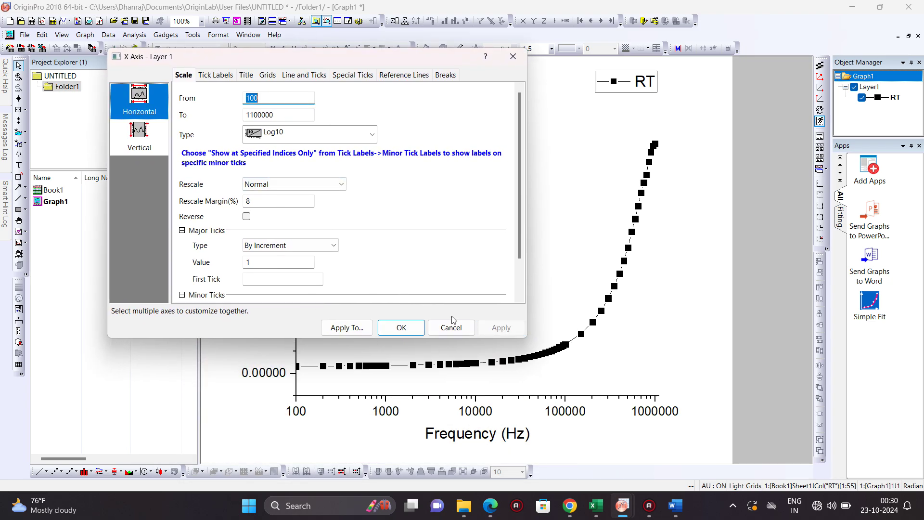
{"action": "left_click", "coordinate": [401, 327]}
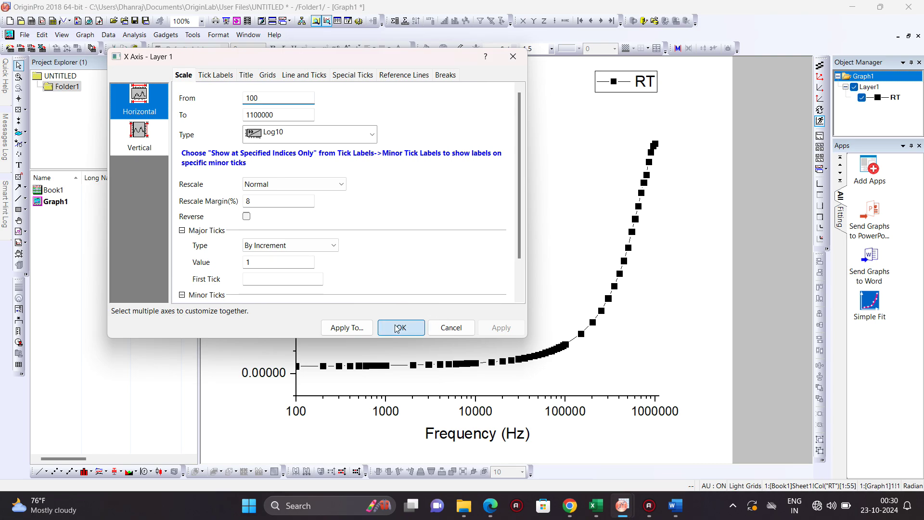
Step: Display the X axis tick labels in Scientific:10^3 notation and apply the change
{"action": "double_click", "coordinate": [351, 403]}
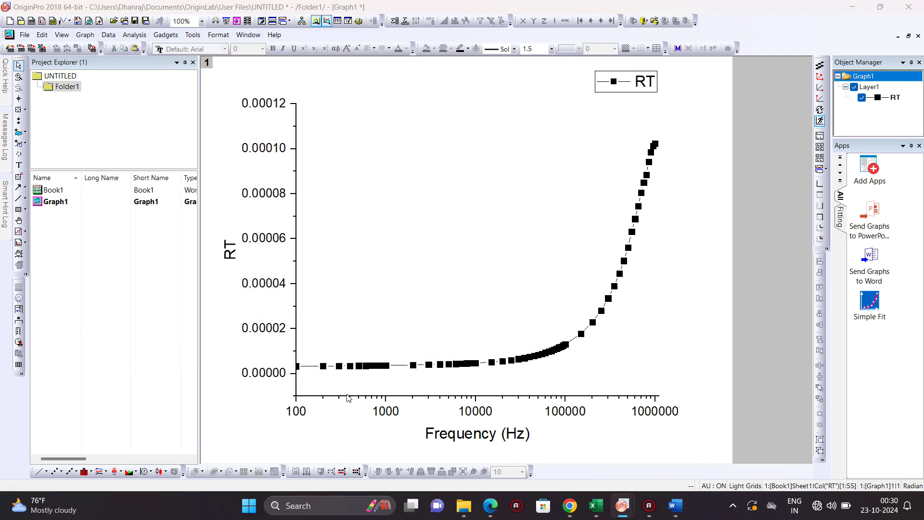
{"action": "left_click", "coordinate": [221, 76]}
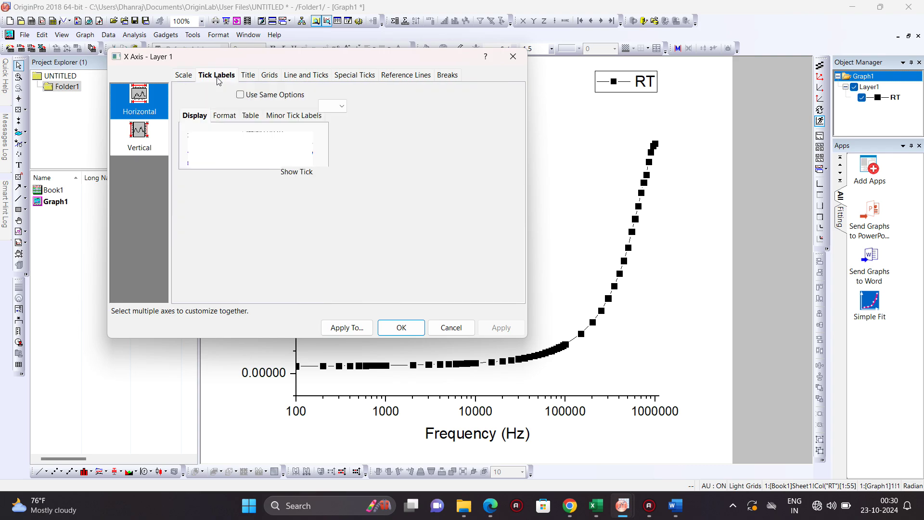
{"action": "left_click", "coordinate": [301, 154]}
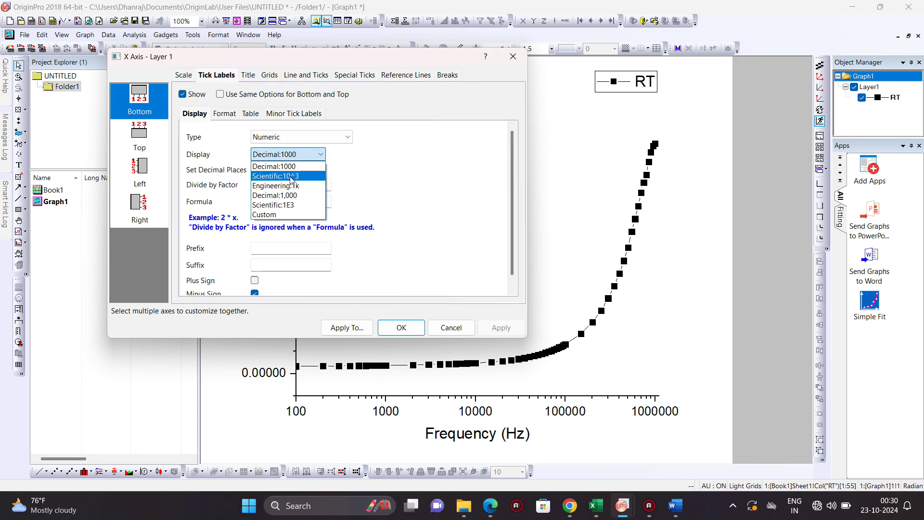
{"action": "left_click", "coordinate": [274, 201]}
{"action": "left_click", "coordinate": [501, 327]}
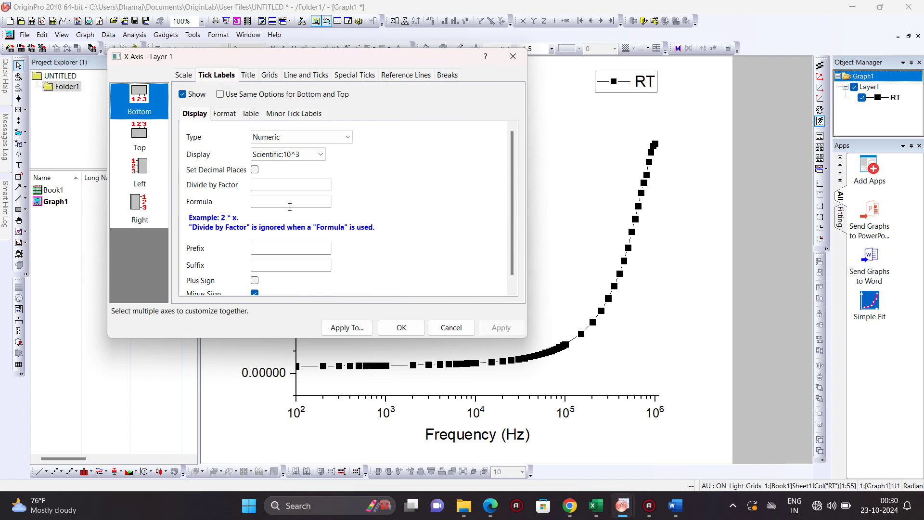
Step: Set the bottom axis line thickness to 5 and point its major and minor ticks inward with the In style
{"action": "left_click", "coordinate": [306, 76]}
{"action": "left_click", "coordinate": [339, 174]}
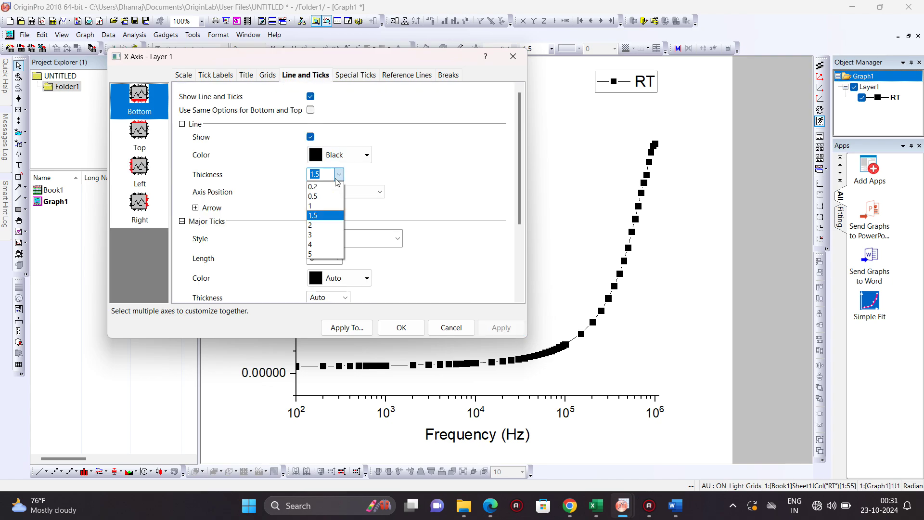
{"action": "left_click", "coordinate": [322, 254]}
{"action": "left_click", "coordinate": [376, 238]}
{"action": "left_click", "coordinate": [327, 253]}
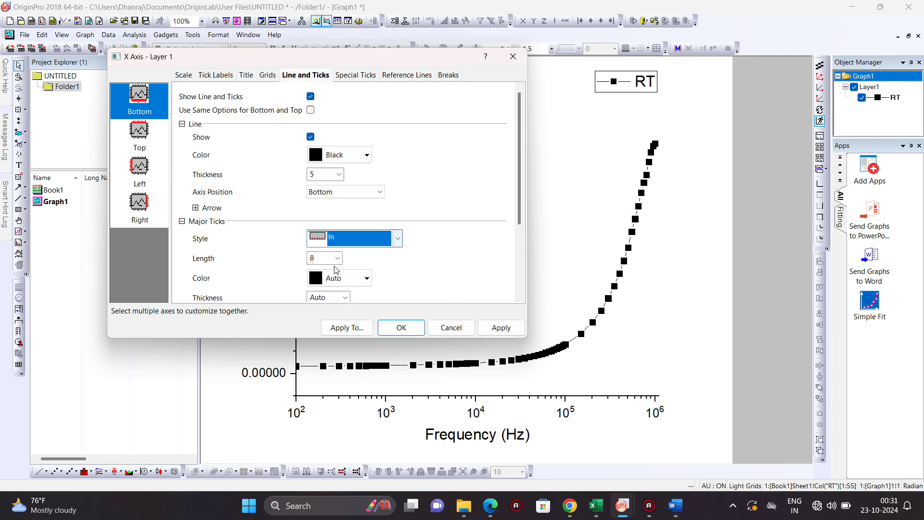
{"action": "scroll", "coordinate": [336, 268], "scroll_direction": "down", "scroll_amount": 3}
{"action": "left_click", "coordinate": [336, 268]}
{"action": "left_click", "coordinate": [336, 292]}
{"action": "scroll", "coordinate": [335, 291], "scroll_direction": "down", "scroll_amount": 2}
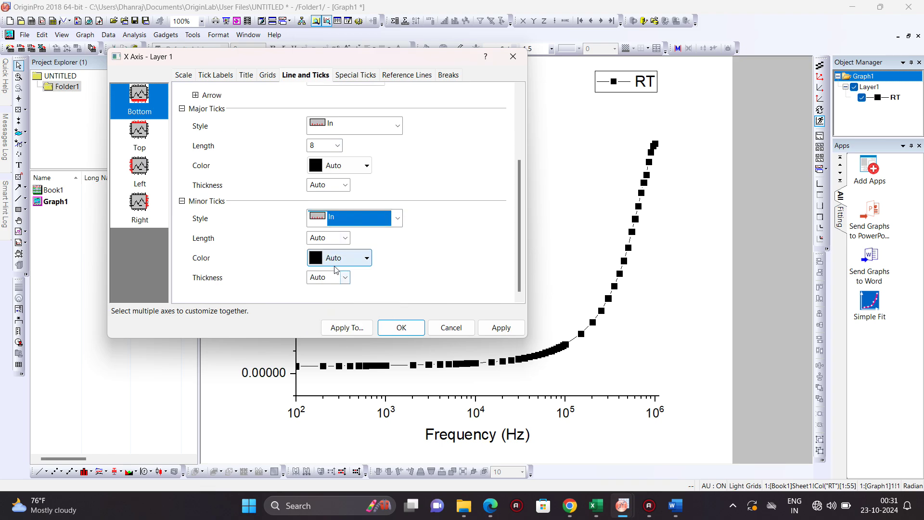
Step: Show the top axis line with thickness 5, set its major and minor ticks to None, and apply the settings
{"action": "left_click", "coordinate": [151, 133]}
{"action": "left_click", "coordinate": [310, 97]}
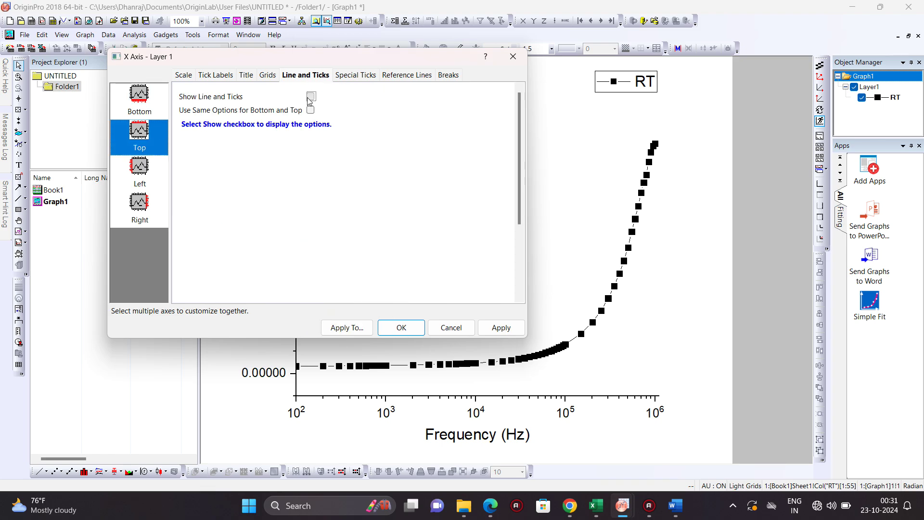
{"action": "double_click", "coordinate": [331, 173]}
{"action": "type", "text": "5"}
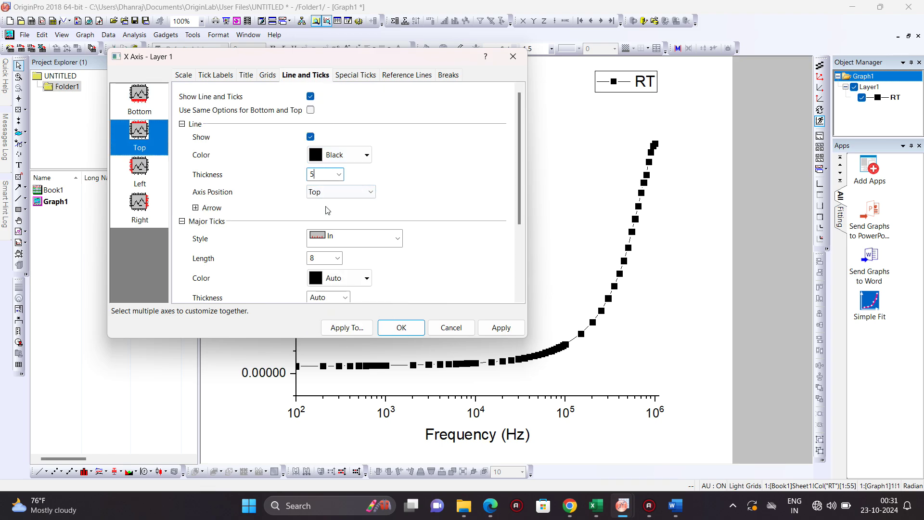
{"action": "left_click", "coordinate": [337, 246]}
{"action": "left_click", "coordinate": [330, 262]}
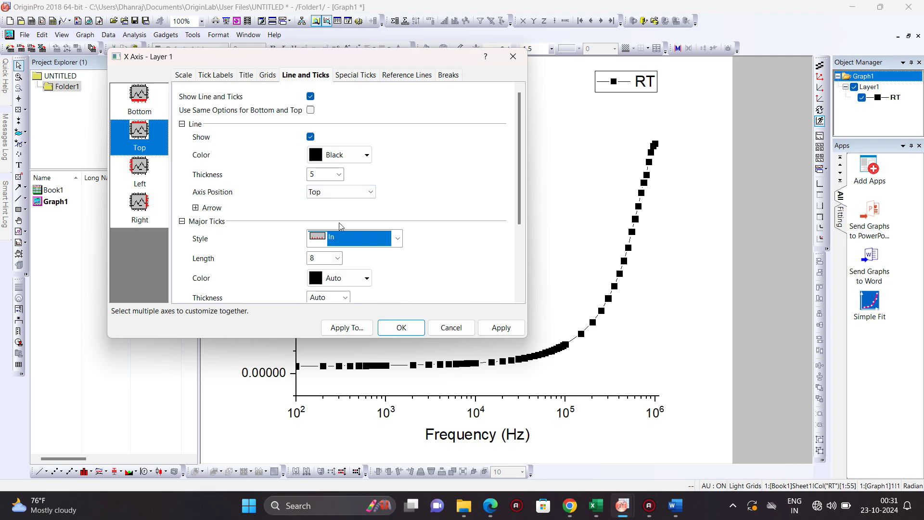
{"action": "left_click", "coordinate": [343, 237]}
{"action": "left_click", "coordinate": [340, 296]}
{"action": "scroll", "coordinate": [340, 296], "scroll_direction": "down", "scroll_amount": 3}
{"action": "left_click", "coordinate": [343, 263]}
{"action": "left_click", "coordinate": [339, 324]}
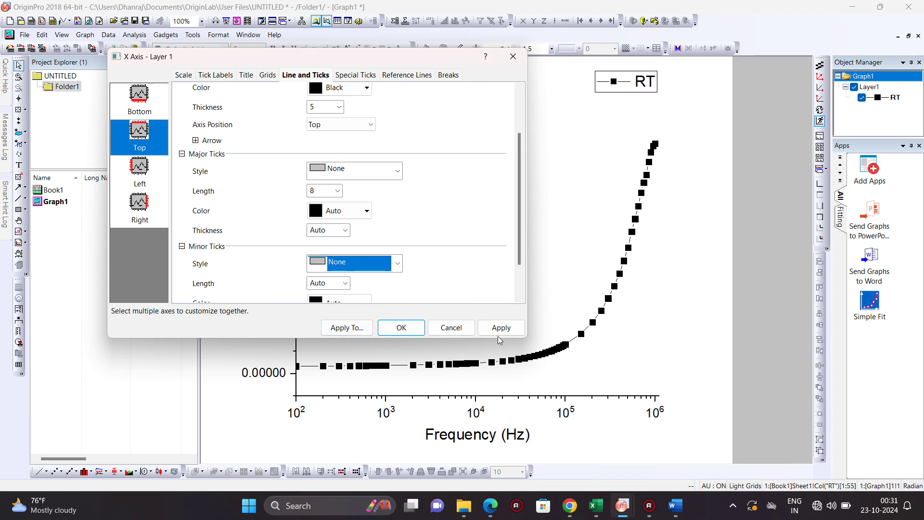
{"action": "left_click", "coordinate": [501, 328]}
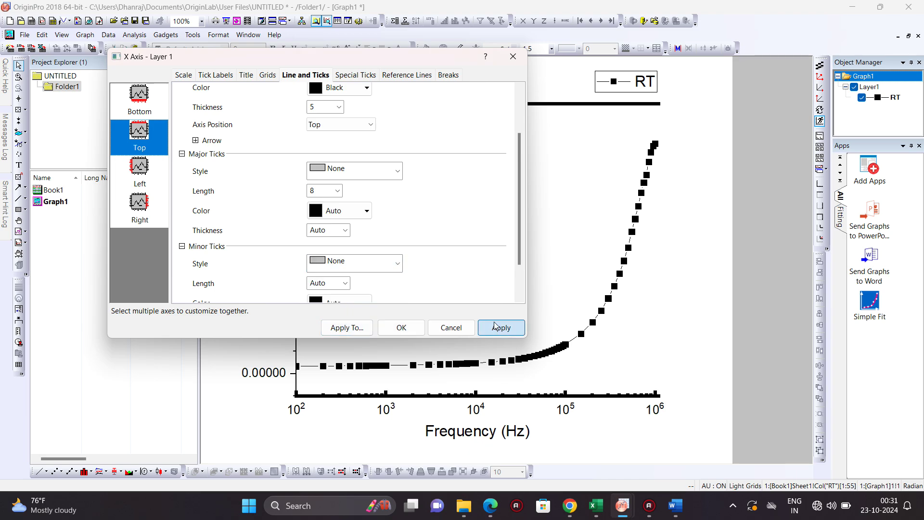
Step: Set the left axis major and minor ticks to In, enter a line thickness of 3, and apply the settings
{"action": "left_click", "coordinate": [139, 168]}
{"action": "left_click", "coordinate": [374, 173]}
{"action": "left_click", "coordinate": [353, 213]}
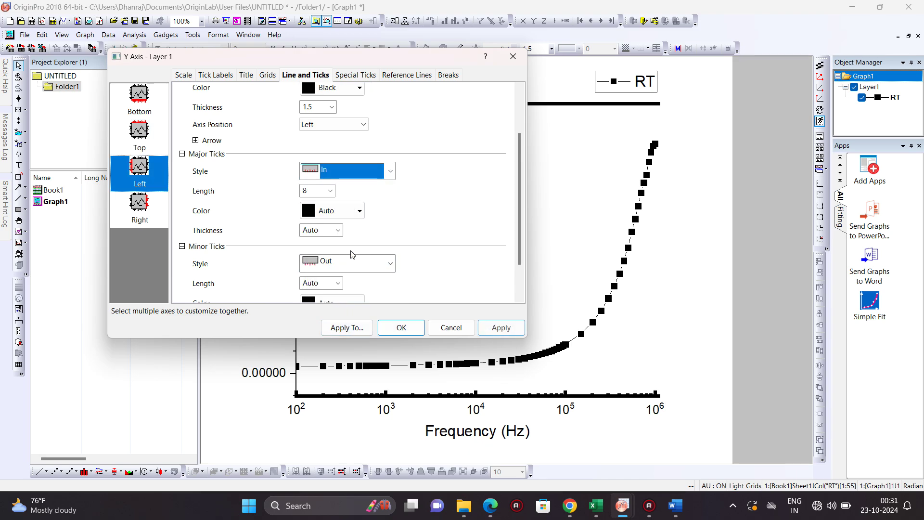
{"action": "left_click", "coordinate": [353, 264]}
{"action": "left_click", "coordinate": [351, 290]}
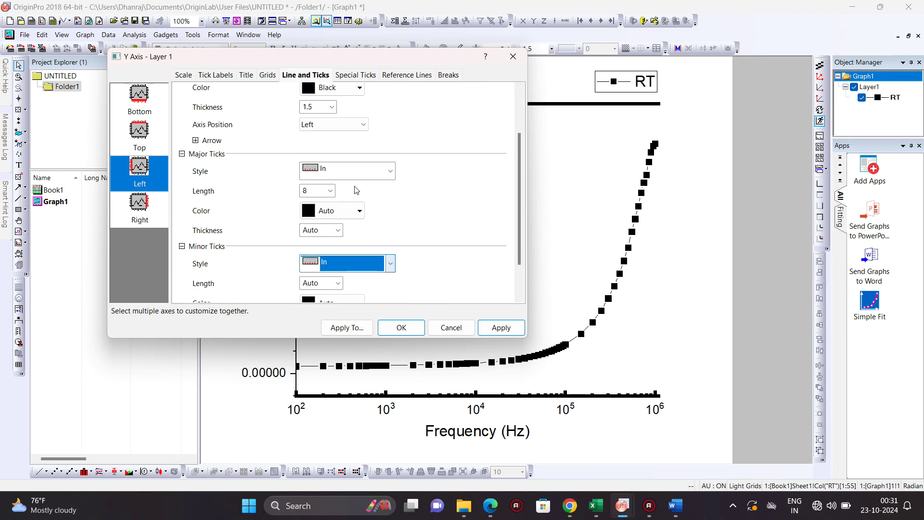
{"action": "double_click", "coordinate": [325, 108]}
{"action": "type", "text": "3"}
{"action": "scroll", "coordinate": [402, 221], "scroll_direction": "down", "scroll_amount": 2}
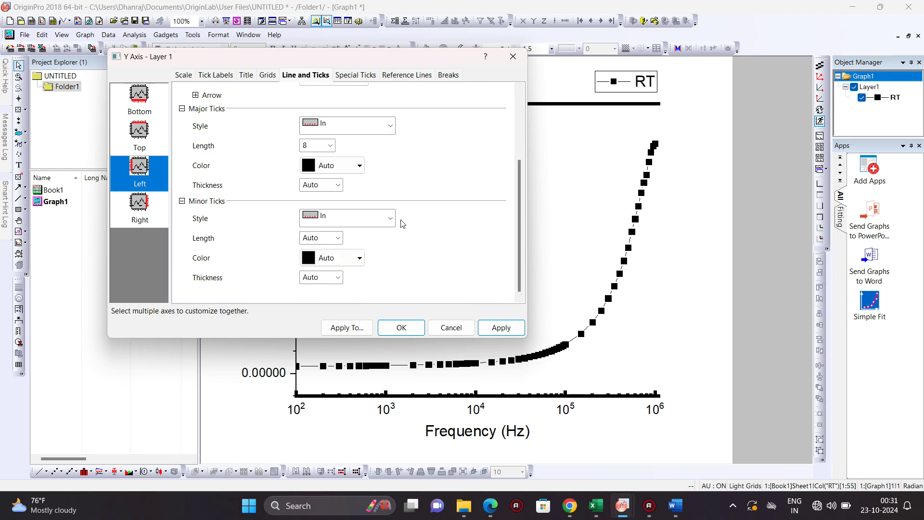
{"action": "left_click", "coordinate": [501, 328]}
Step: Show the right axis line with thickness 5 and no major or minor ticks, and confirm the axis settings
{"action": "left_click", "coordinate": [142, 214]}
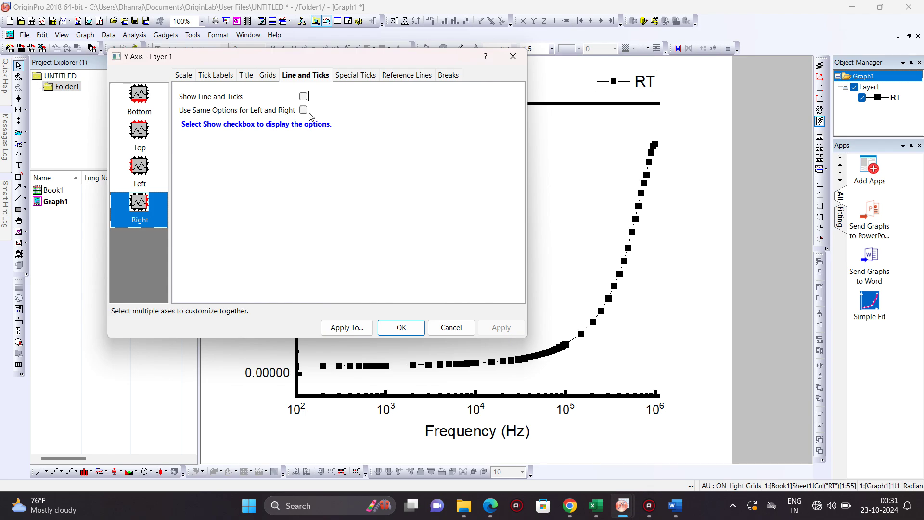
{"action": "left_click", "coordinate": [303, 97]}
{"action": "double_click", "coordinate": [310, 175]}
{"action": "type", "text": "5"}
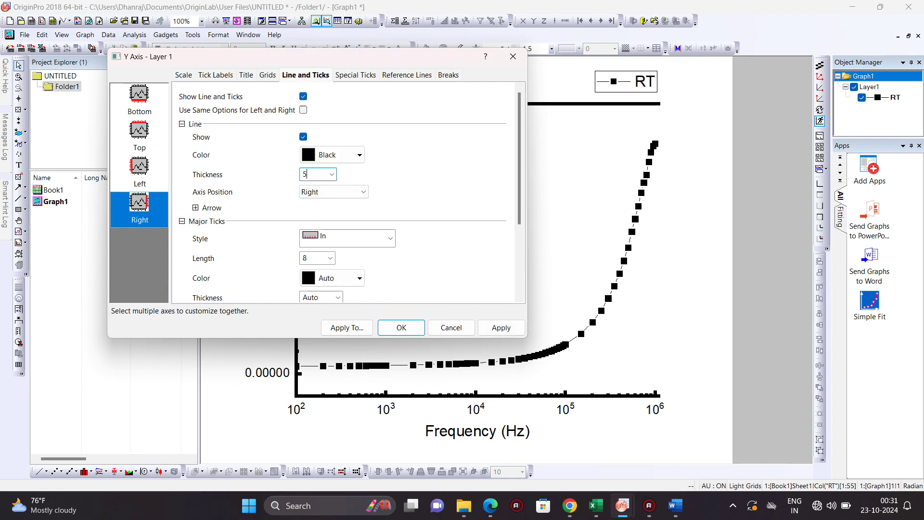
{"action": "left_click", "coordinate": [335, 240]}
{"action": "left_click", "coordinate": [337, 302]}
{"action": "scroll", "coordinate": [355, 254], "scroll_direction": "down", "scroll_amount": 2}
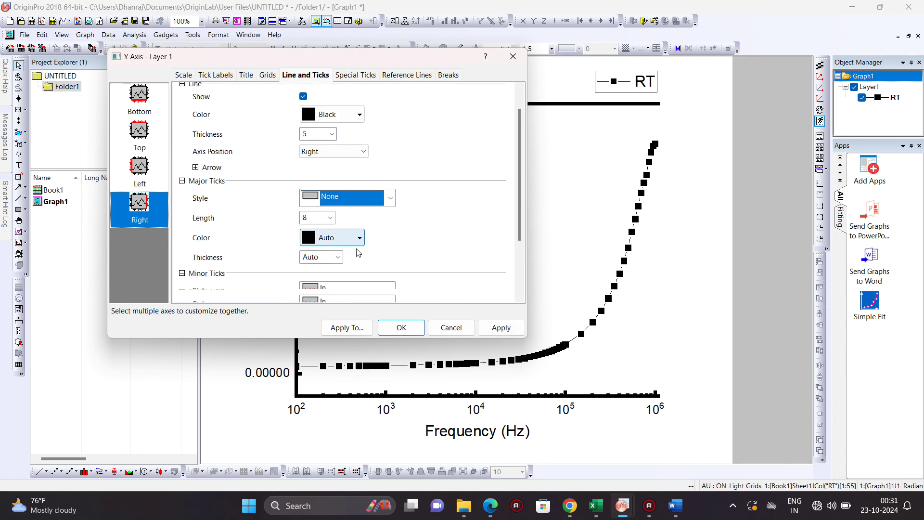
{"action": "left_click", "coordinate": [355, 254]}
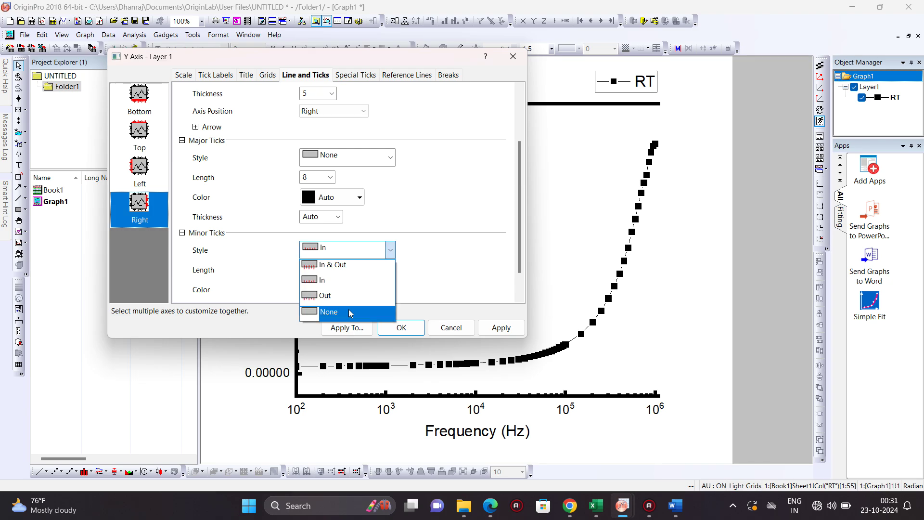
{"action": "left_click", "coordinate": [352, 311]}
{"action": "left_click", "coordinate": [501, 327]}
{"action": "left_click", "coordinate": [401, 328]}
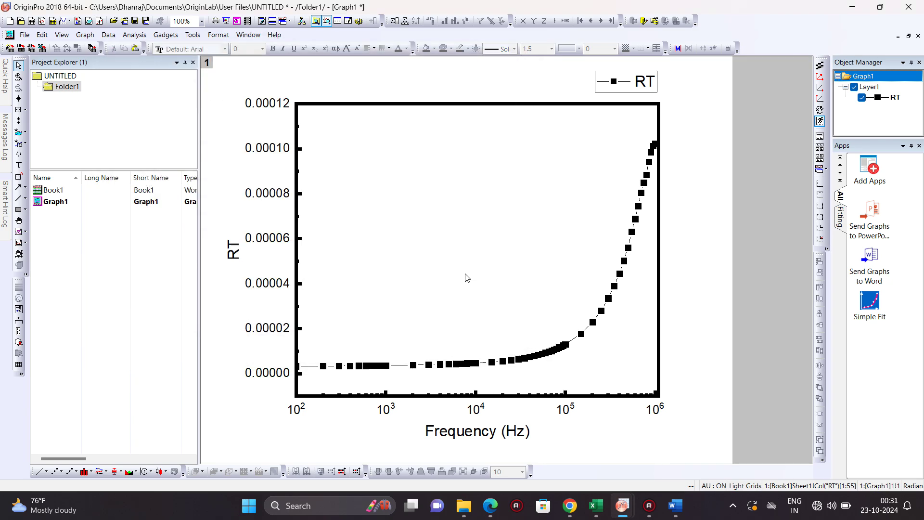
Step: Replace the graph's Y axis title with "Ac Conductivity"
{"action": "left_click", "coordinate": [539, 358]}
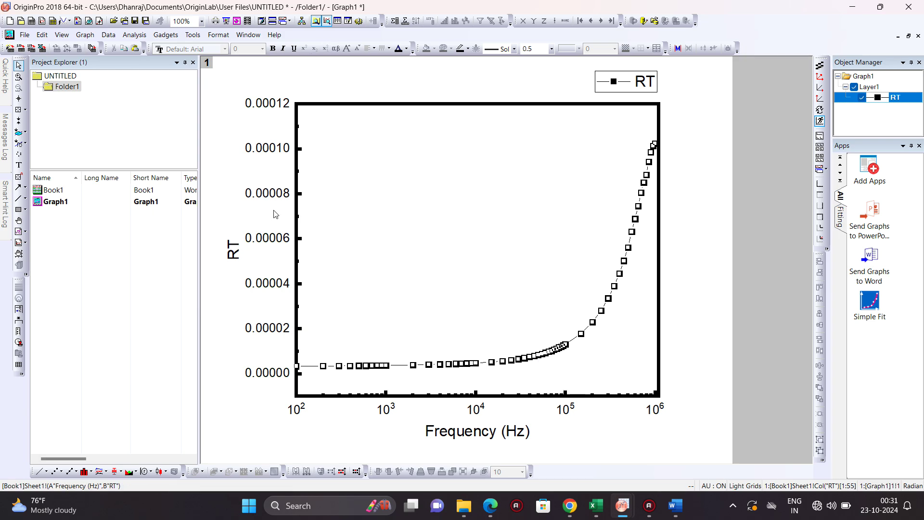
{"action": "double_click", "coordinate": [234, 249]}
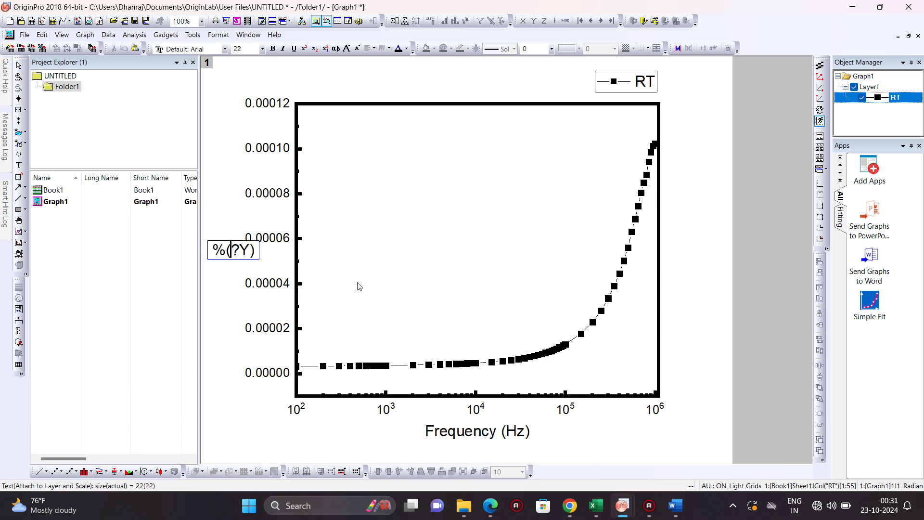
{"action": "key", "text": "ctrl+a"}
{"action": "type", "text": "Ac Conduct"}
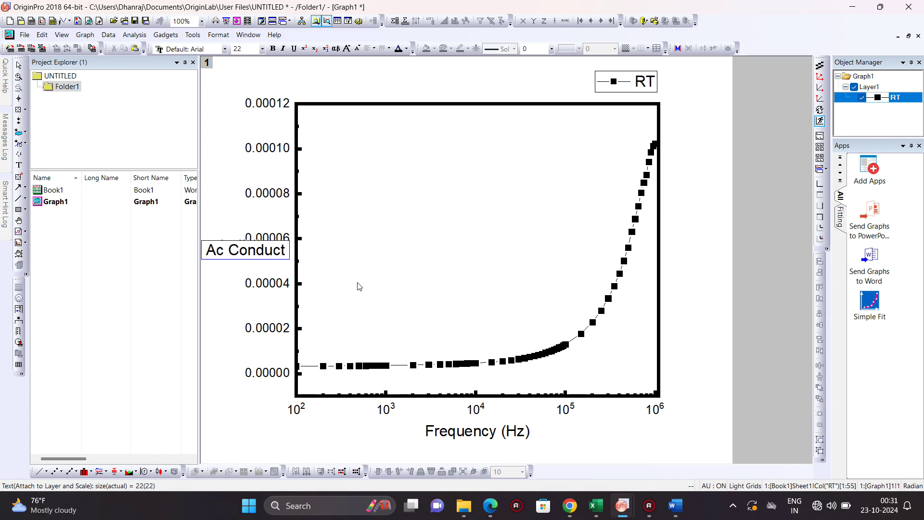
{"action": "type", "text": "ivity"}
{"action": "left_click", "coordinate": [232, 196]}
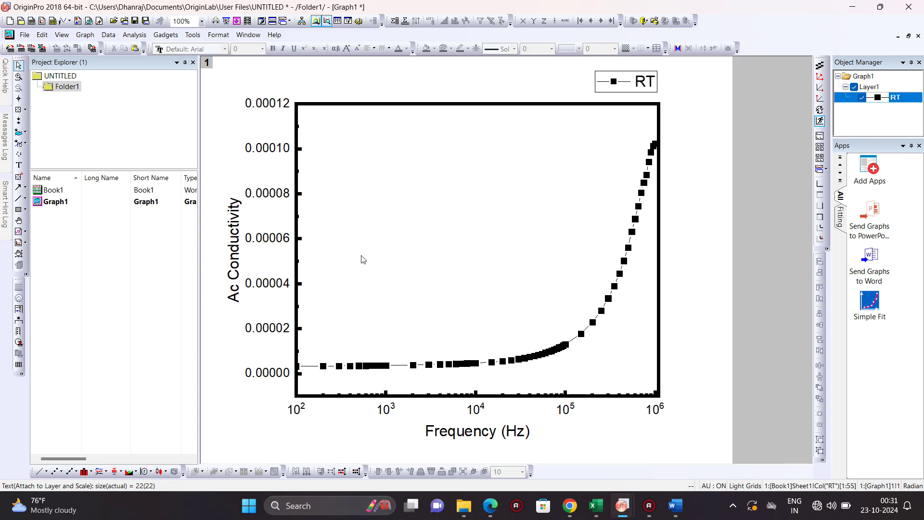
Step: Switch to the dielectric spectroscopy article in Edge and find the AC conductivity analysis section, enlarged for reading
{"action": "left_click", "coordinate": [490, 506]}
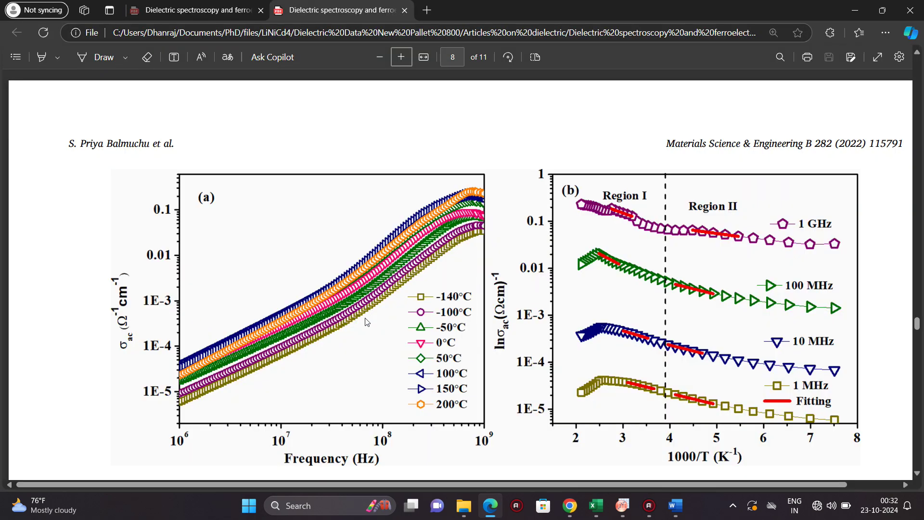
{"action": "scroll", "coordinate": [663, 354], "scroll_direction": "up", "scroll_amount": 10}
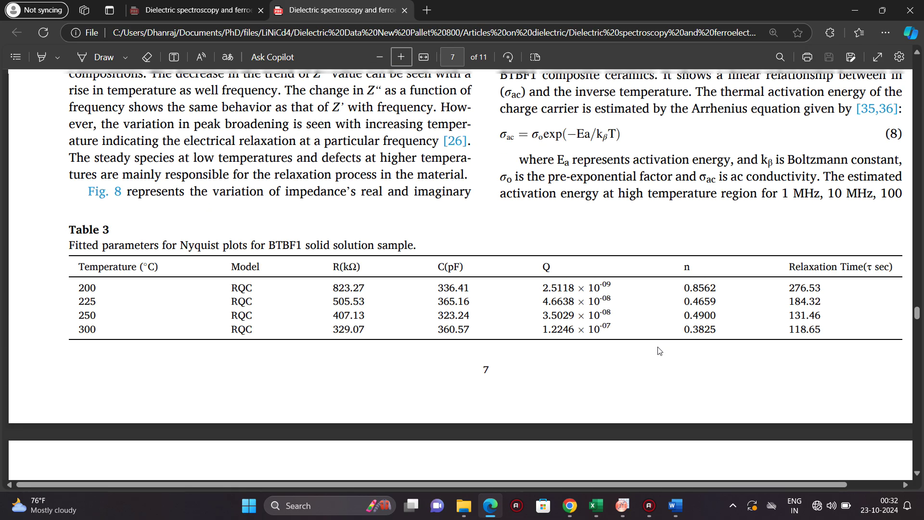
{"action": "scroll", "coordinate": [659, 350], "scroll_direction": "down", "scroll_amount": 1}
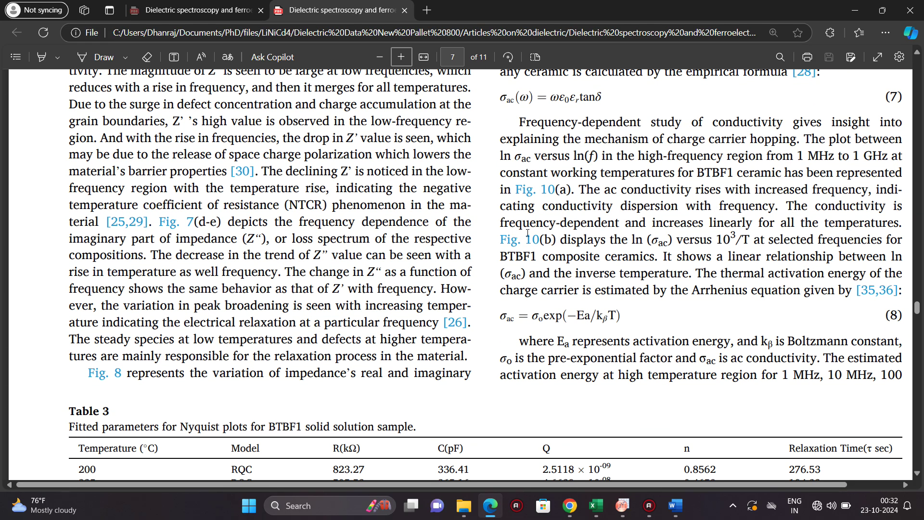
{"action": "left_click", "coordinate": [405, 58]}
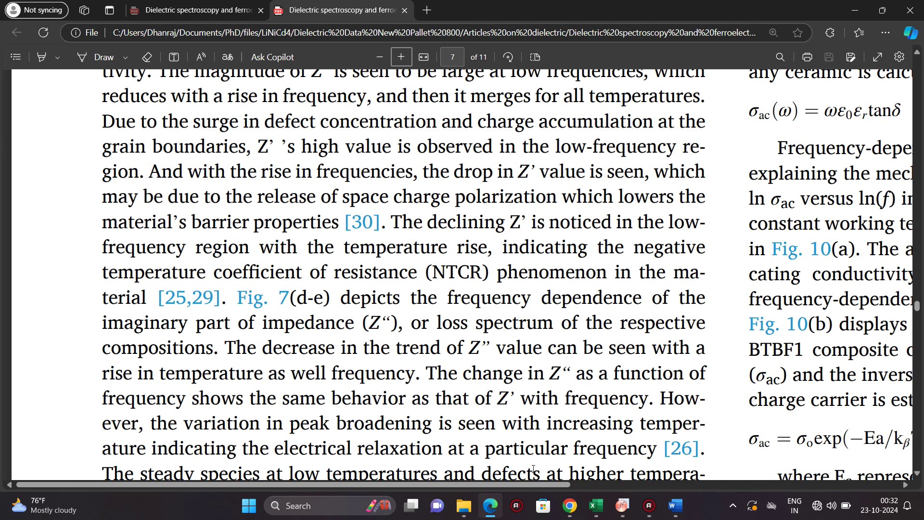
{"action": "left_click_drag", "start_coordinate": [514, 486], "coordinate": [839, 486]}
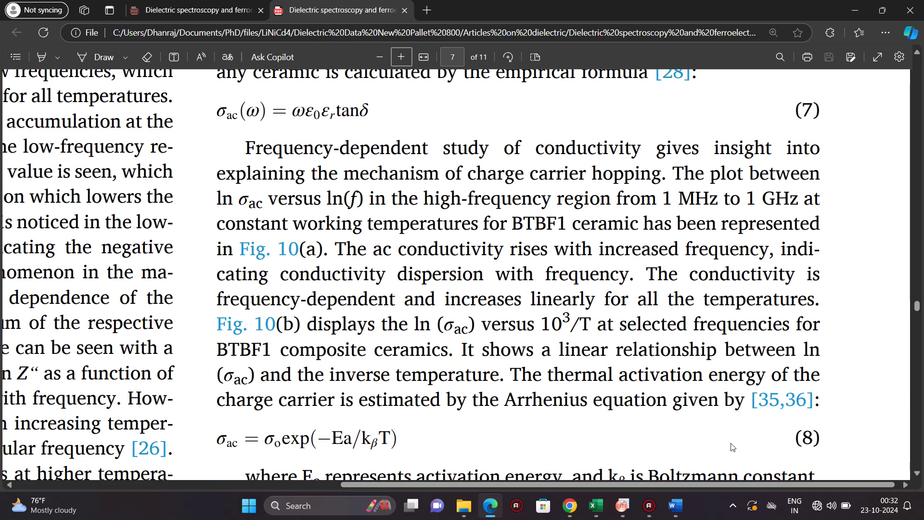
{"action": "scroll", "coordinate": [637, 397], "scroll_direction": "up", "scroll_amount": 2}
{"action": "scroll", "coordinate": [637, 396], "scroll_direction": "up", "scroll_amount": 8}
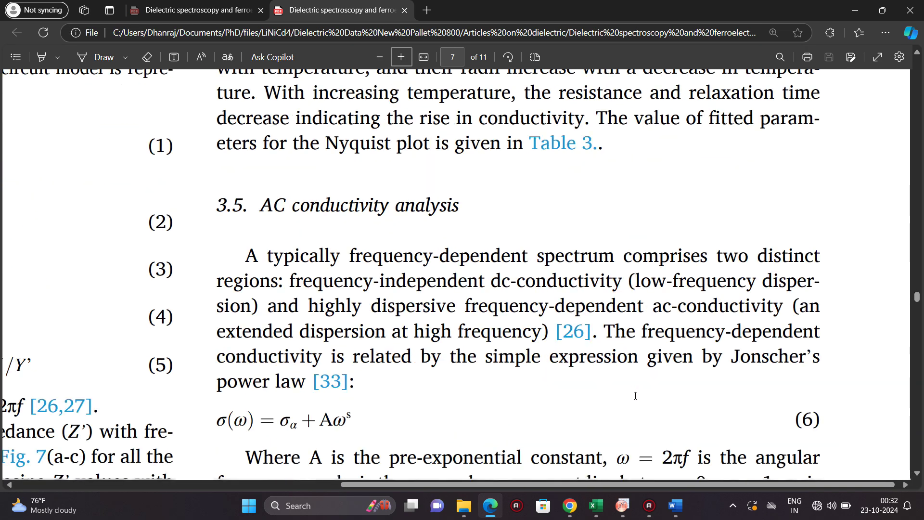
Step: Examine Jonscher's power law, the definitions of its parameters and the other AC conductivity equations in section 3.5
{"action": "left_click_drag", "start_coordinate": [233, 166], "coordinate": [501, 159]}
{"action": "left_click", "coordinate": [507, 189]}
{"action": "scroll", "coordinate": [508, 189], "scroll_direction": "down", "scroll_amount": 3}
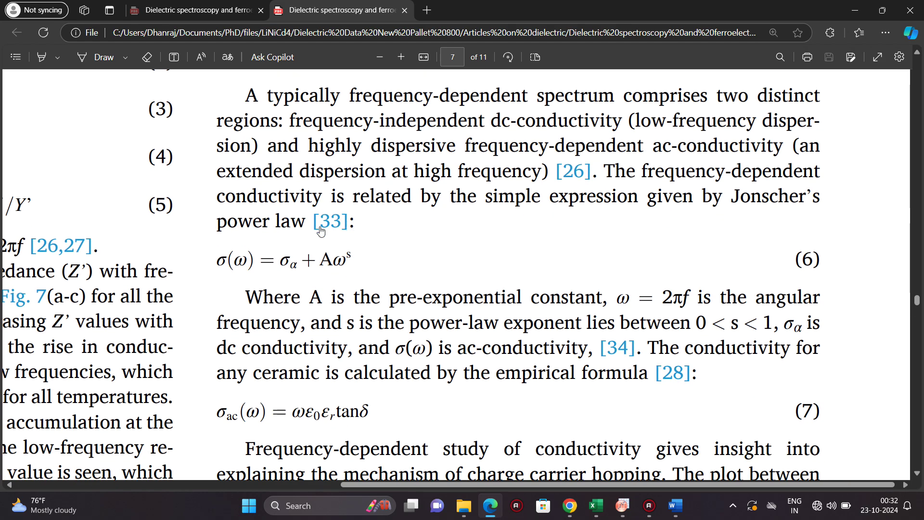
{"action": "left_click_drag", "start_coordinate": [213, 261], "coordinate": [336, 260]}
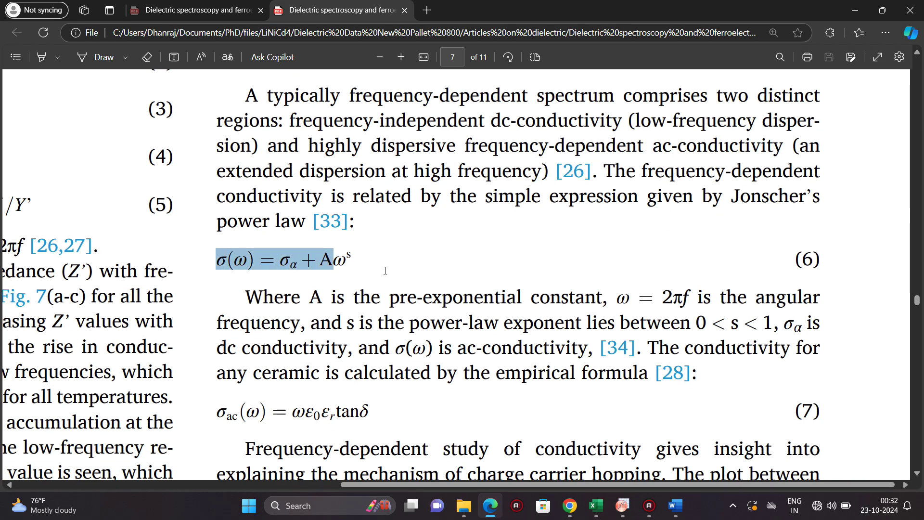
{"action": "left_click", "coordinate": [372, 274]}
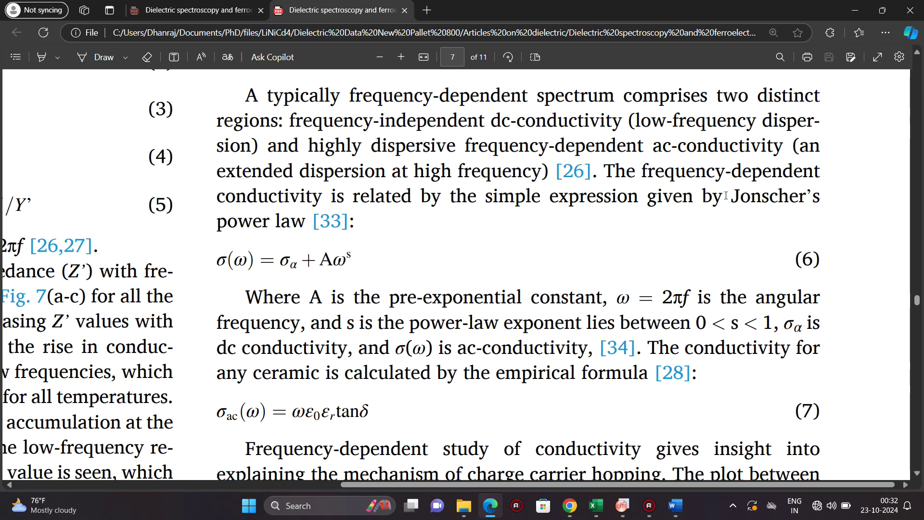
{"action": "left_click_drag", "start_coordinate": [715, 196], "coordinate": [409, 222]}
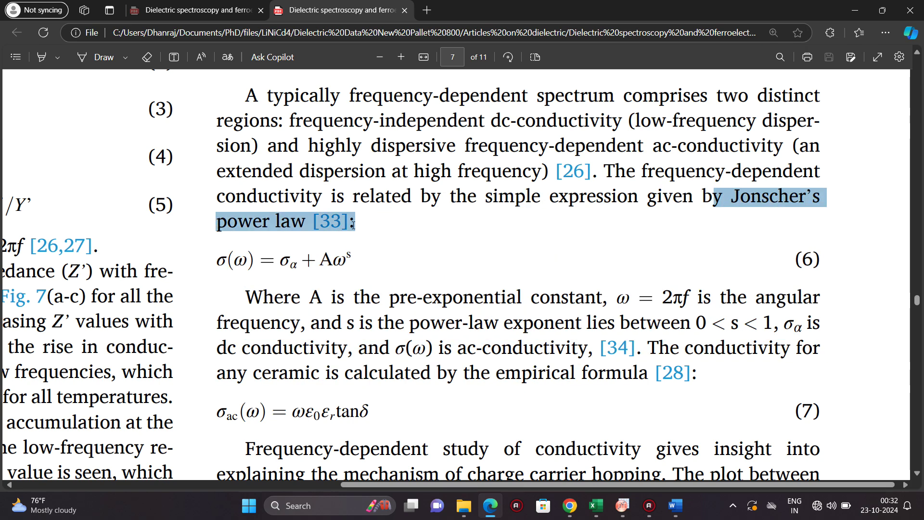
{"action": "left_click", "coordinate": [634, 180]}
{"action": "scroll", "coordinate": [634, 179], "scroll_direction": "down", "scroll_amount": 2}
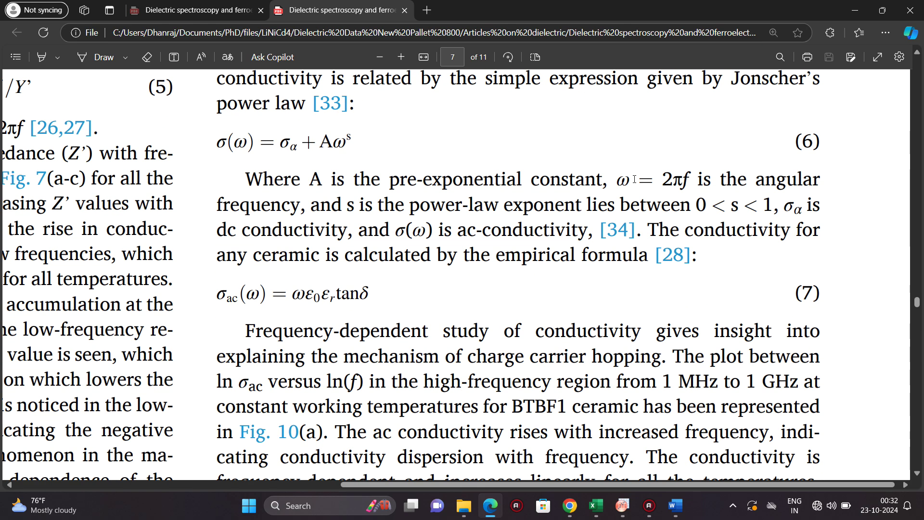
{"action": "scroll", "coordinate": [577, 189], "scroll_direction": "down", "scroll_amount": 3}
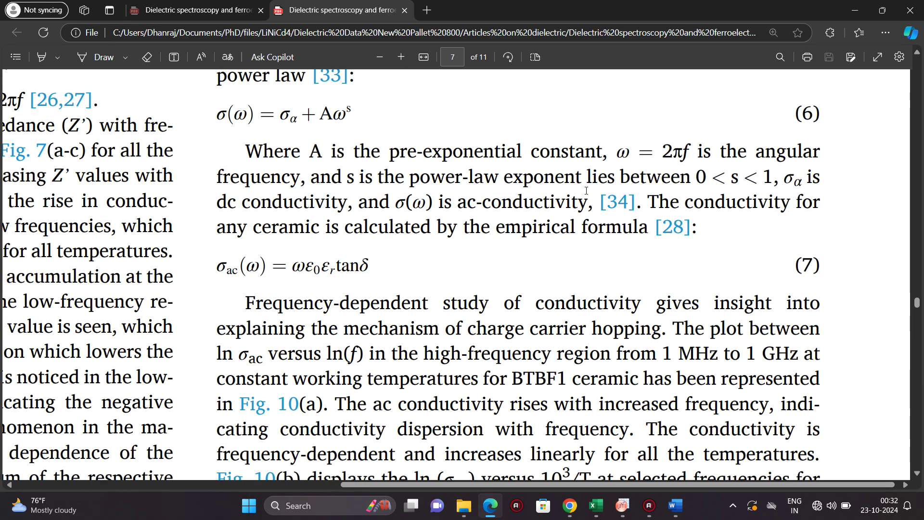
{"action": "scroll", "coordinate": [577, 189], "scroll_direction": "down", "scroll_amount": 2}
{"action": "scroll", "coordinate": [426, 249], "scroll_direction": "down", "scroll_amount": 3}
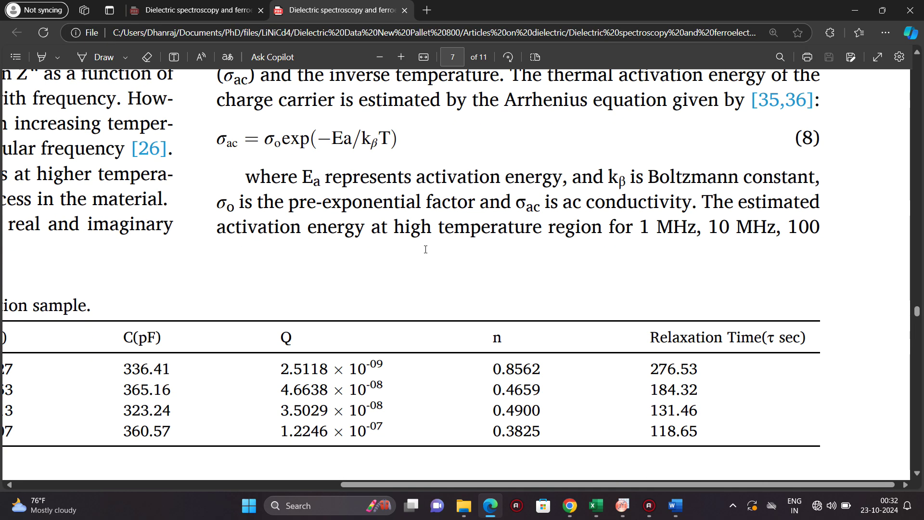
Step: Switch back to the OriginPro graph and open the expanded Nonlinear Curve Fit dialog for the RT curve
{"action": "left_click", "coordinate": [854, 10]}
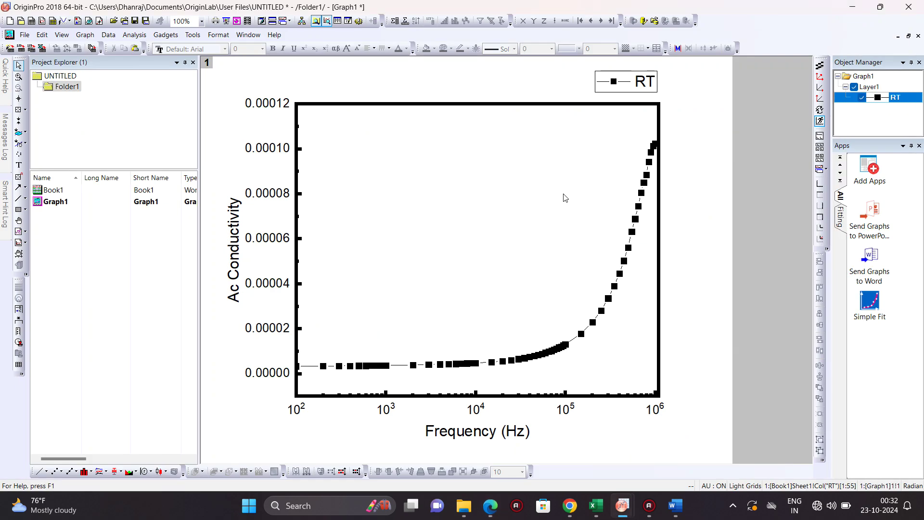
{"action": "left_click", "coordinate": [472, 363]}
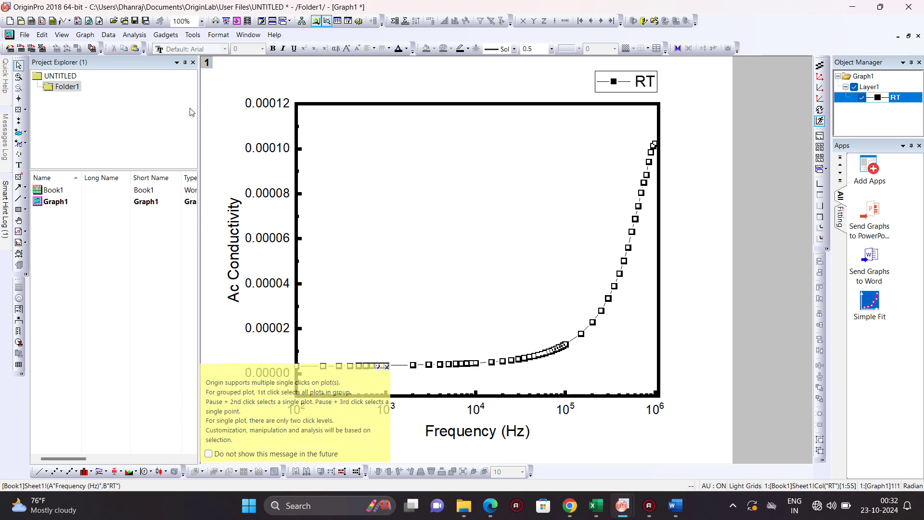
{"action": "left_click", "coordinate": [134, 35]}
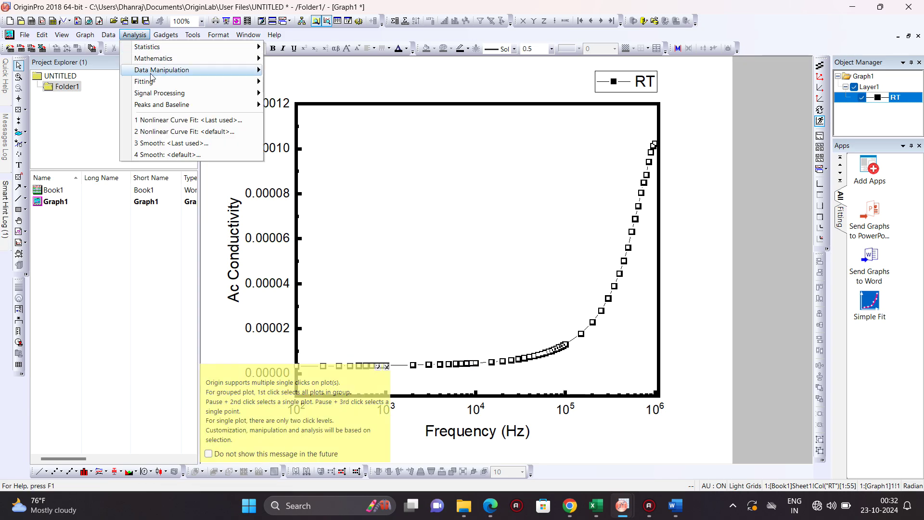
{"action": "mouse_move", "coordinate": [144, 81]}
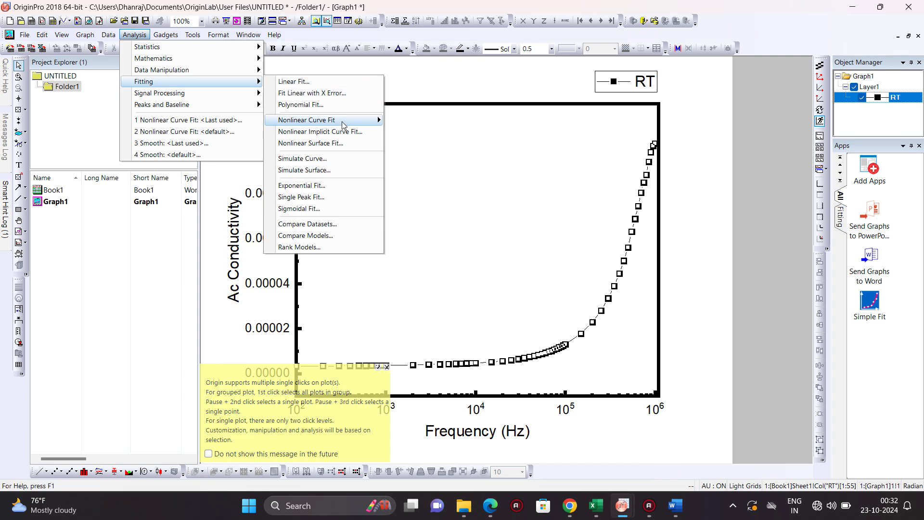
{"action": "mouse_move", "coordinate": [343, 125]}
{"action": "left_click", "coordinate": [415, 135]}
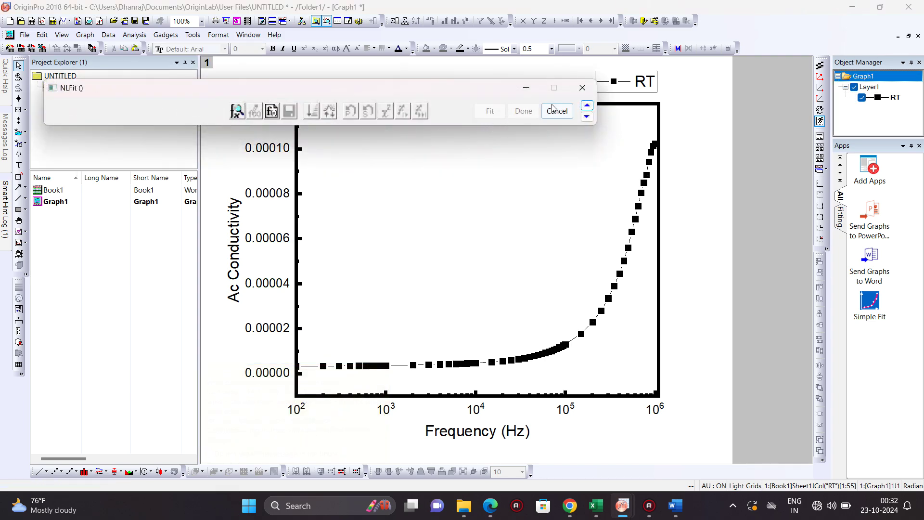
{"action": "left_click", "coordinate": [585, 106]}
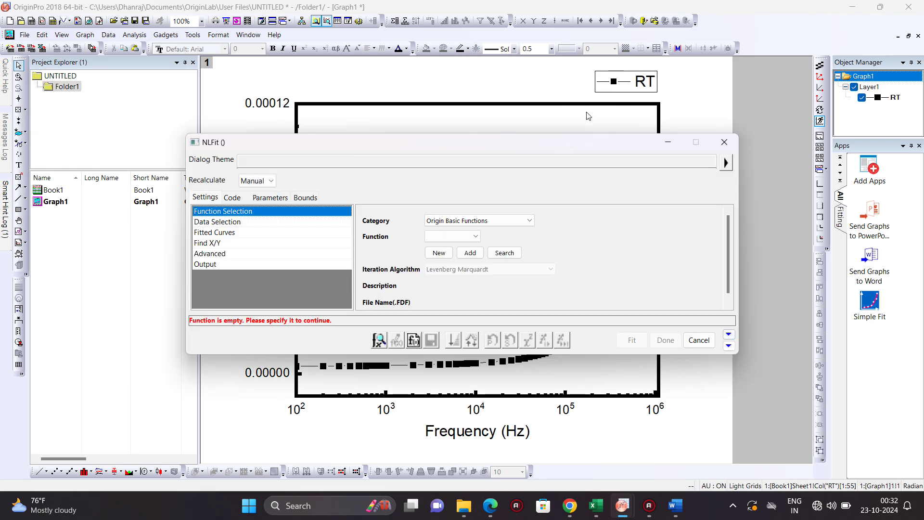
{"action": "left_click", "coordinate": [729, 346]}
{"action": "left_click_drag", "start_coordinate": [512, 145], "coordinate": [418, 13]}
Step: Choose the Jonscherspowerlaw (User) function from the Jonschers Power Law category for the fit
{"action": "left_click", "coordinate": [424, 88]}
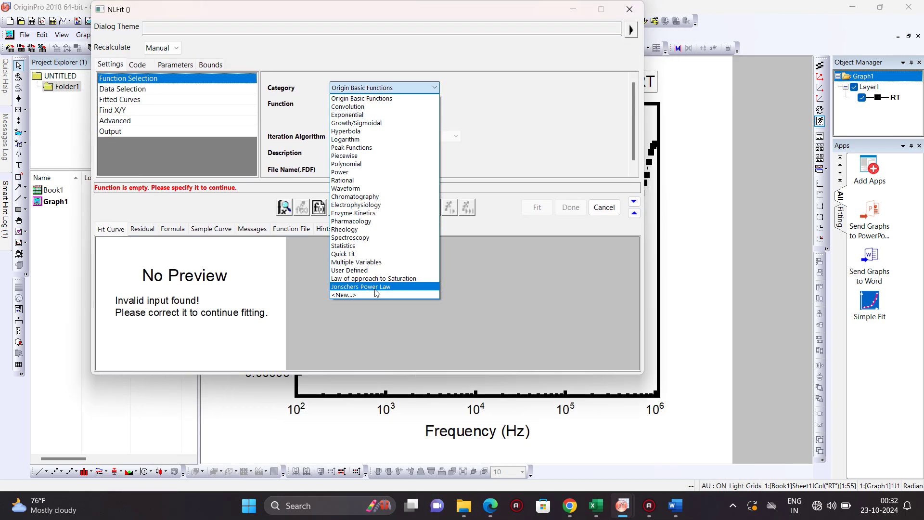
{"action": "left_click", "coordinate": [370, 287]}
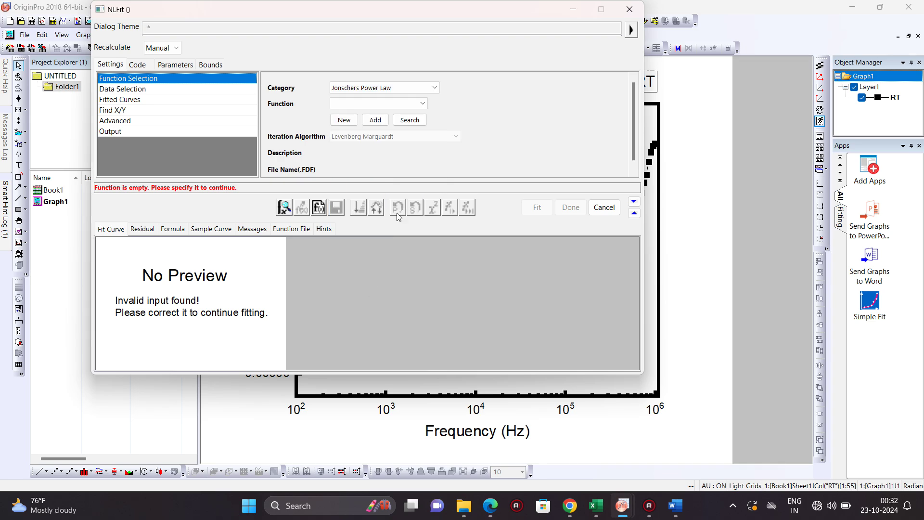
{"action": "left_click", "coordinate": [386, 104]}
{"action": "left_click", "coordinate": [379, 114]}
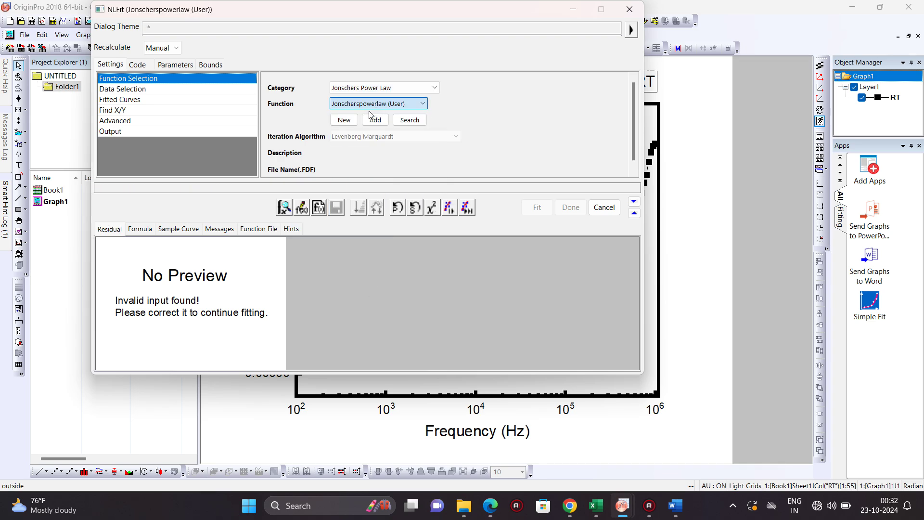
Step: Collapse the fit dialog clear of the graph and run single fit iterations repeatedly until the fit curve follows the RT data
{"action": "left_click", "coordinate": [635, 213]}
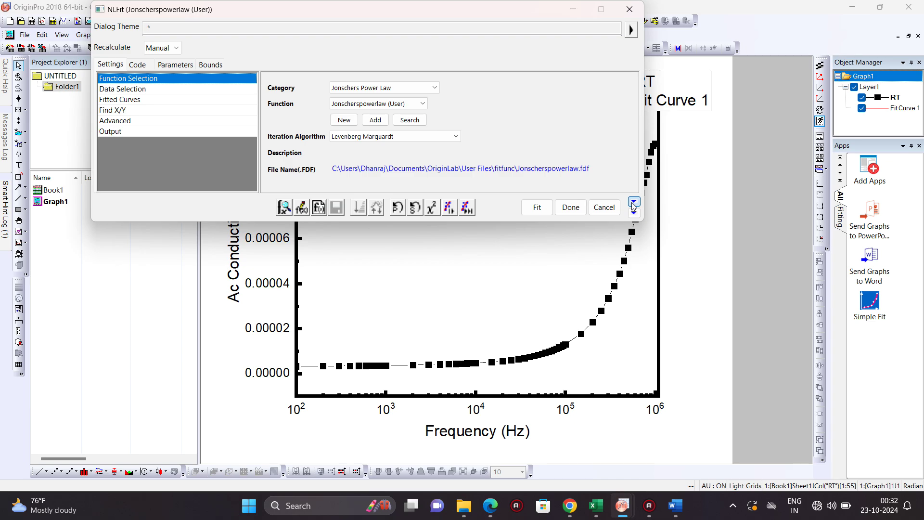
{"action": "left_click", "coordinate": [634, 201]}
{"action": "left_click_drag", "start_coordinate": [504, 182], "coordinate": [384, 64]}
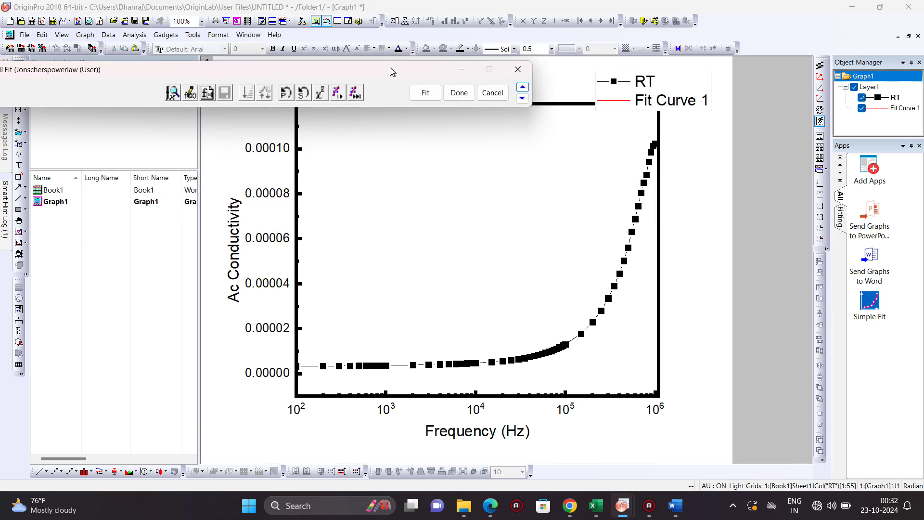
{"action": "left_click", "coordinate": [333, 87]}
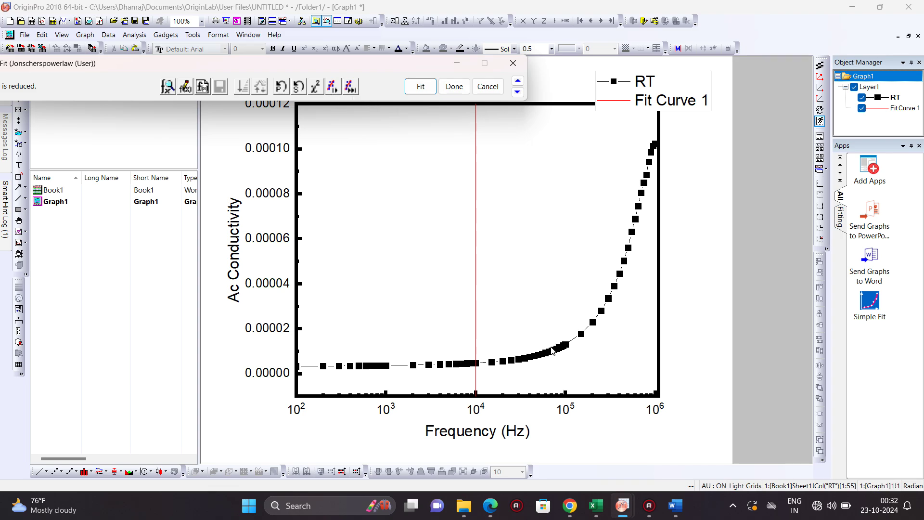
{"action": "left_click", "coordinate": [334, 88]}
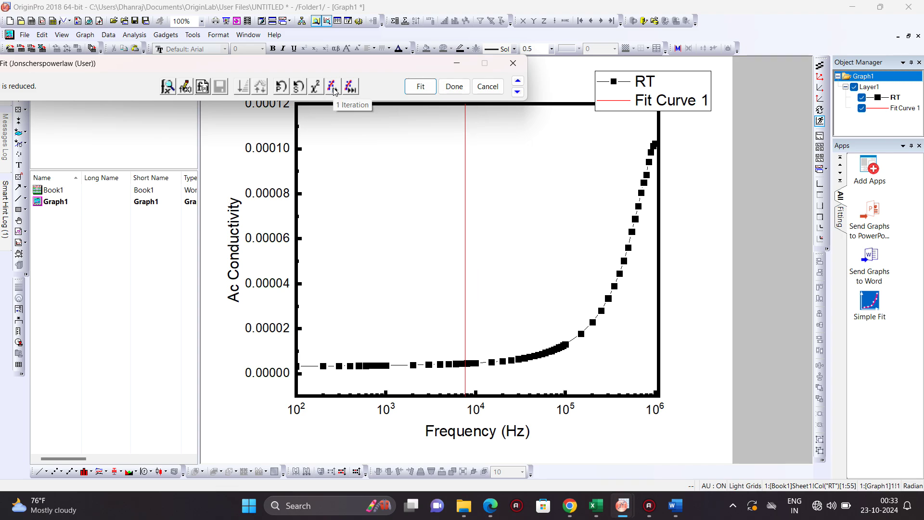
{"action": "left_click", "coordinate": [334, 88]}
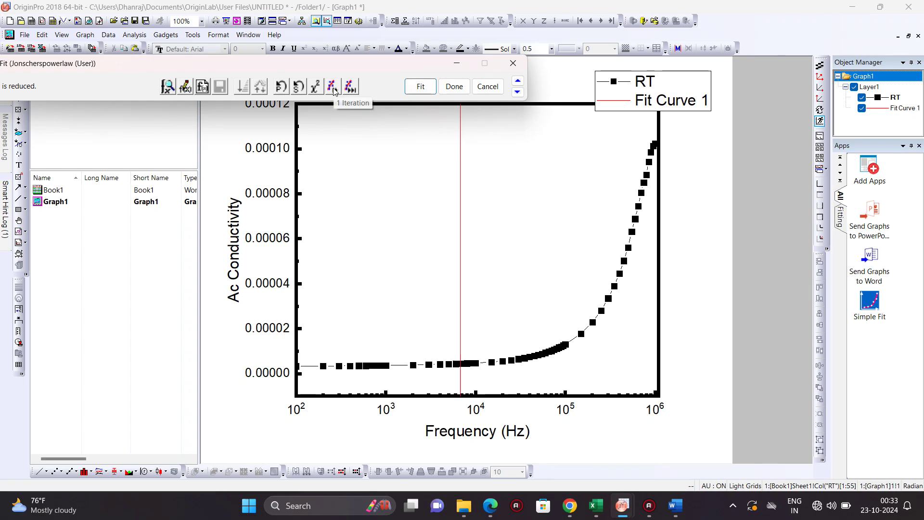
{"action": "left_click", "coordinate": [334, 88]}
{"action": "left_click", "coordinate": [334, 89]}
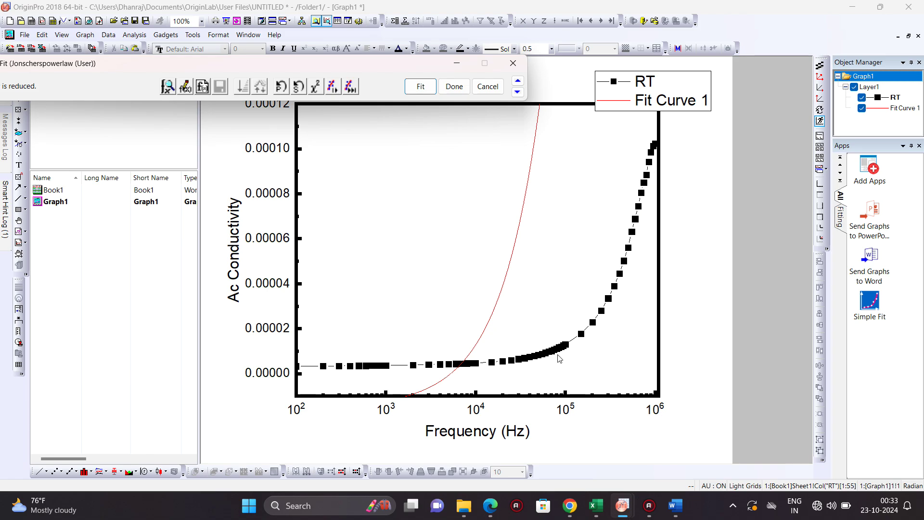
{"action": "left_click", "coordinate": [332, 88]}
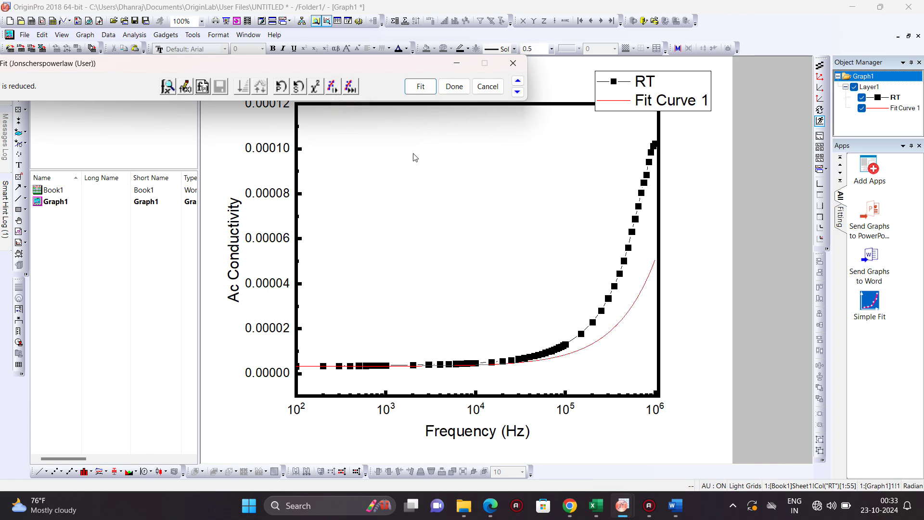
{"action": "left_click", "coordinate": [332, 89]}
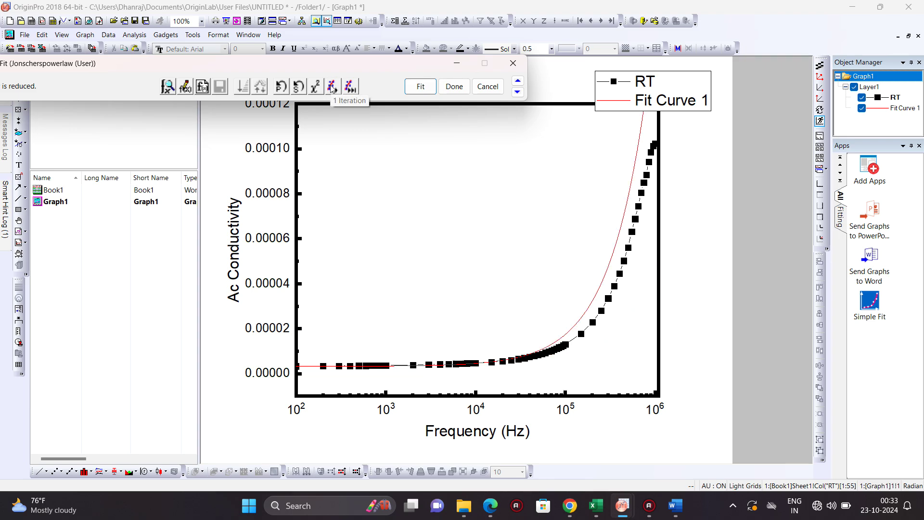
{"action": "left_click", "coordinate": [332, 88]}
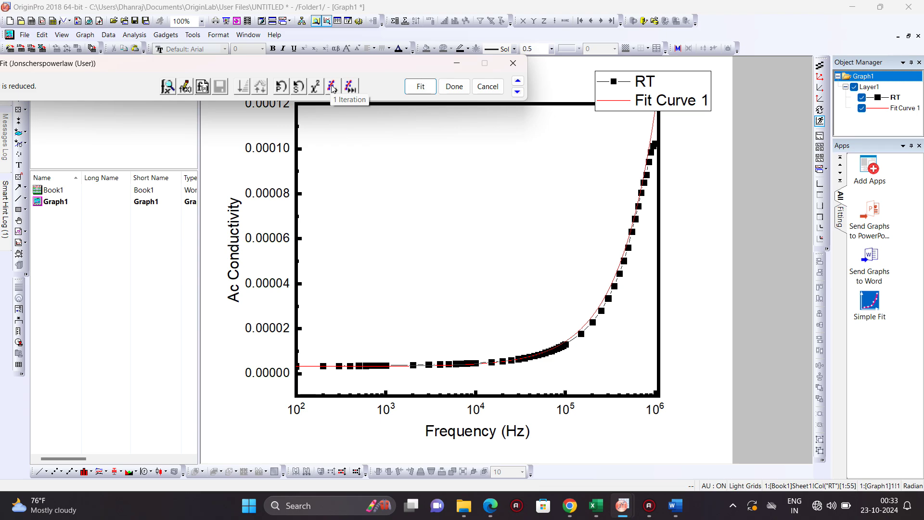
{"action": "left_click", "coordinate": [333, 88]}
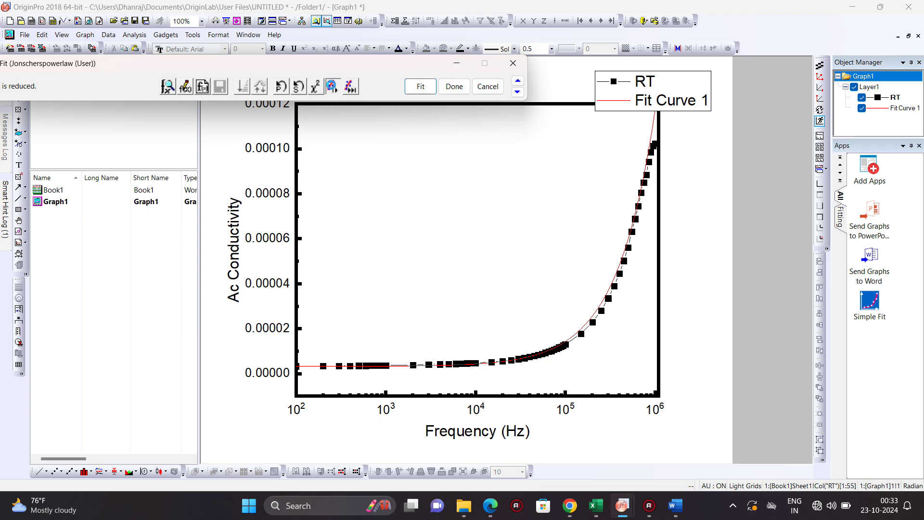
{"action": "left_click", "coordinate": [333, 88]}
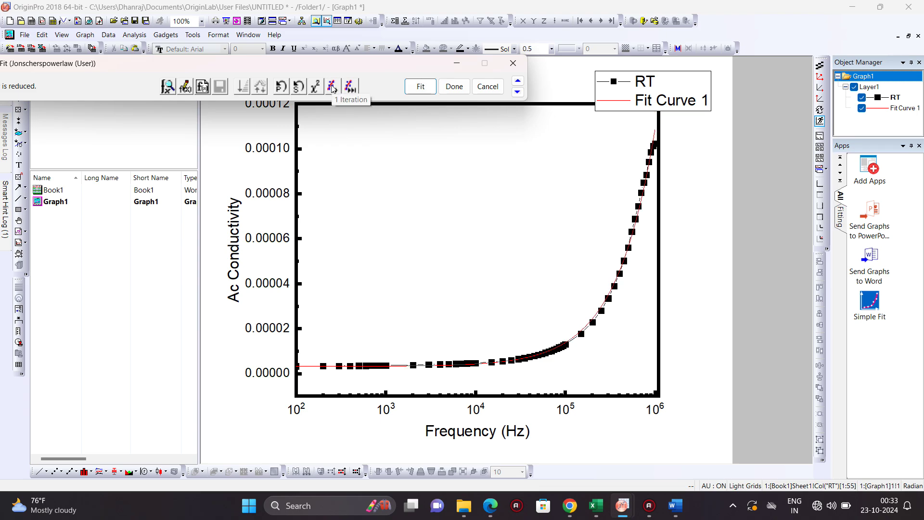
{"action": "left_click", "coordinate": [333, 89]}
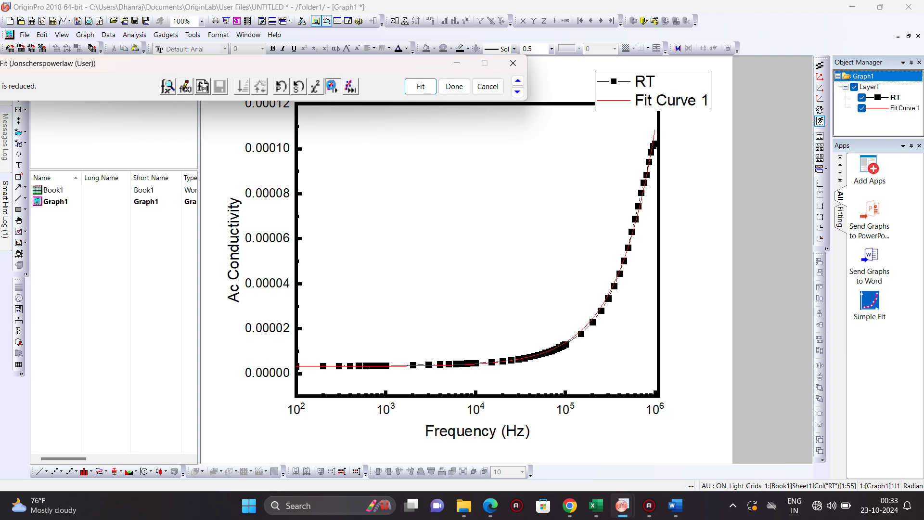
{"action": "left_click", "coordinate": [332, 89]}
Step: Expand the fit messages and check the COD(R^2) value of the iterations
{"action": "left_click_drag", "start_coordinate": [315, 73], "coordinate": [416, 69]}
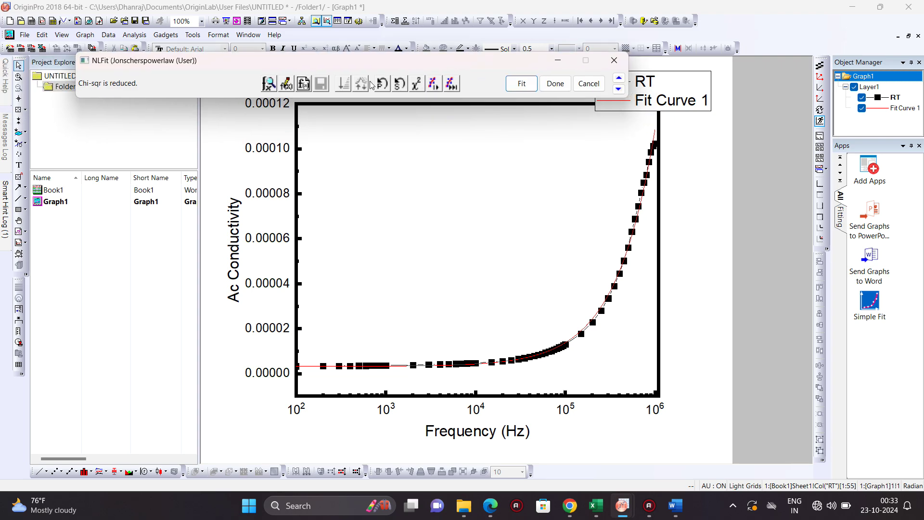
{"action": "left_click", "coordinate": [619, 88]}
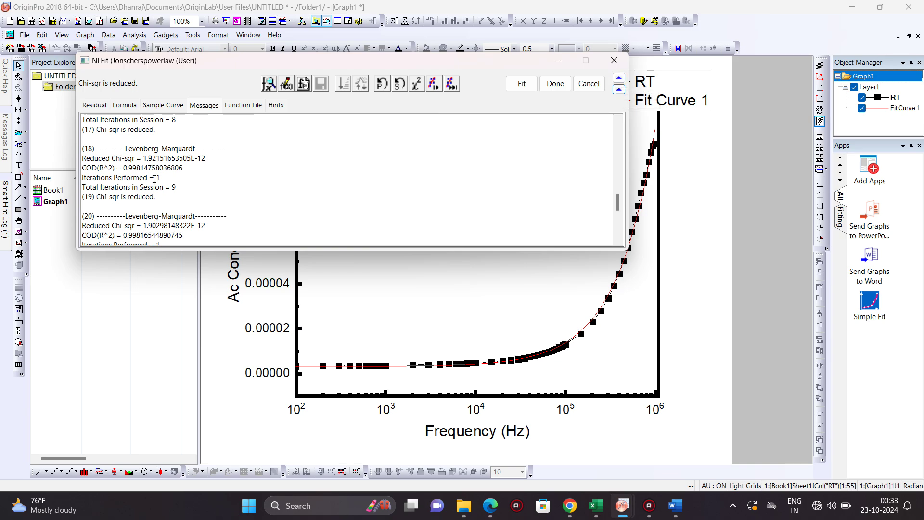
{"action": "left_click_drag", "start_coordinate": [119, 168], "coordinate": [186, 167]}
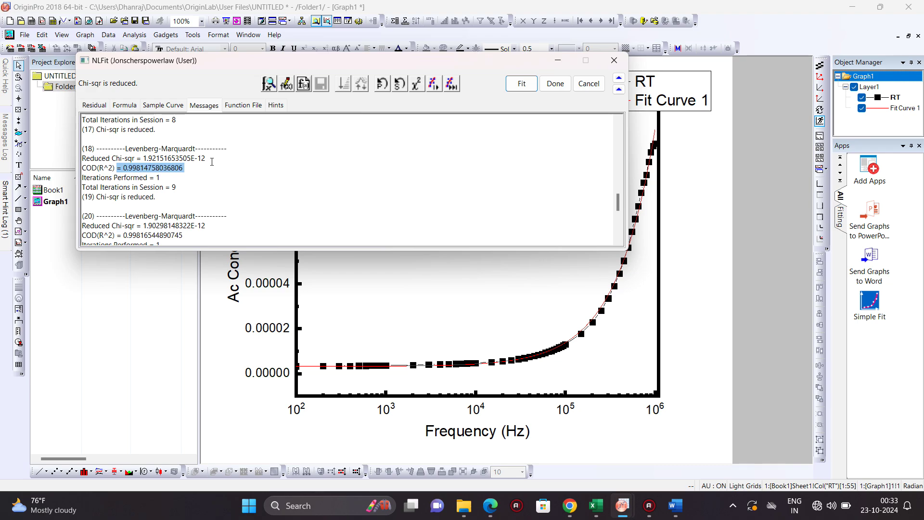
Step: Complete the fit and switch to its report sheet to review the fitted parameters and statistics
{"action": "left_click", "coordinate": [555, 83]}
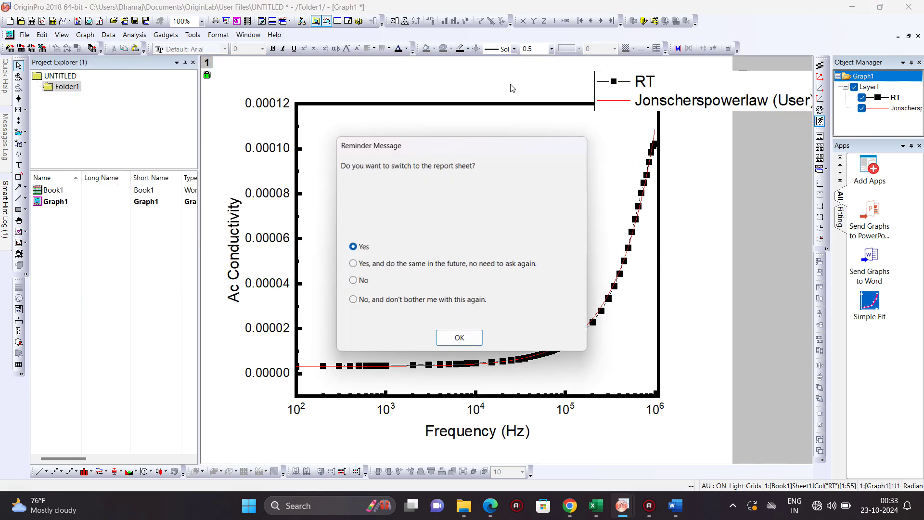
{"action": "left_click", "coordinate": [463, 339]}
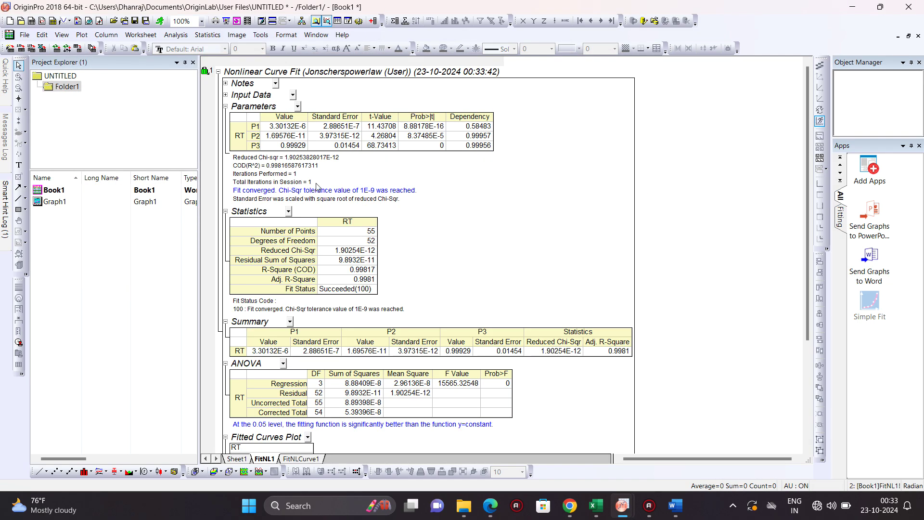
{"action": "scroll", "coordinate": [346, 192], "scroll_direction": "down", "scroll_amount": 1}
Step: Return to Graph1, then reposition and enlarge the fit results table in the empty area above the curve
{"action": "double_click", "coordinate": [54, 201]}
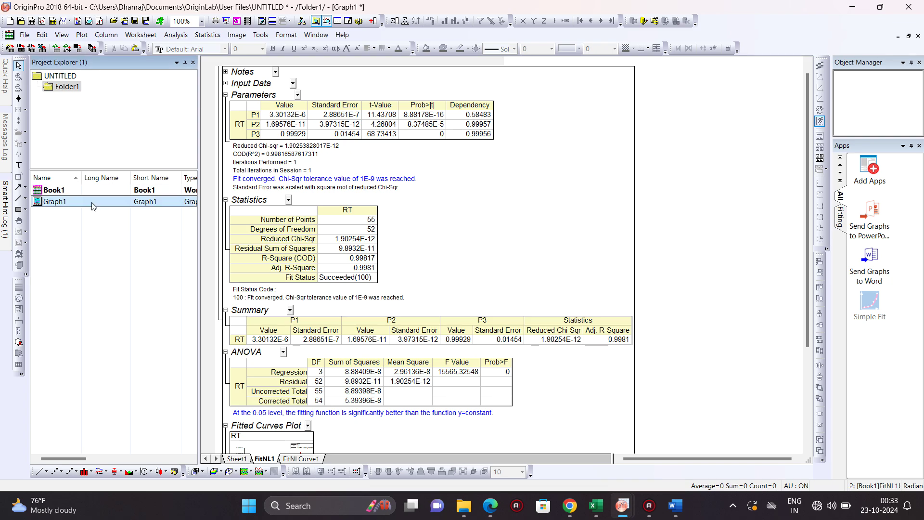
{"action": "mouse_move", "coordinate": [418, 201]}
{"action": "left_mouse_down"}
{"action": "mouse_move", "coordinate": [429, 198]}
{"action": "mouse_move", "coordinate": [404, 211]}
{"action": "left_mouse_up"}
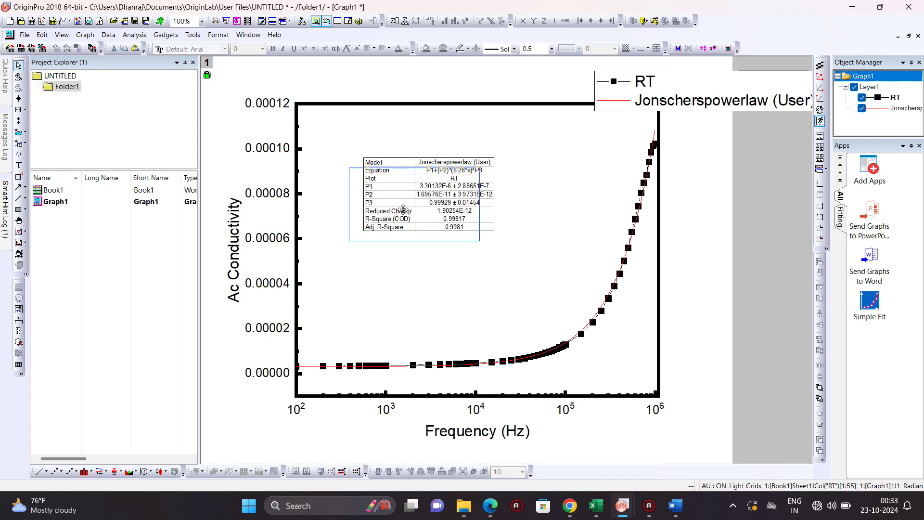
{"action": "left_click_drag", "start_coordinate": [486, 252], "coordinate": [543, 331]}
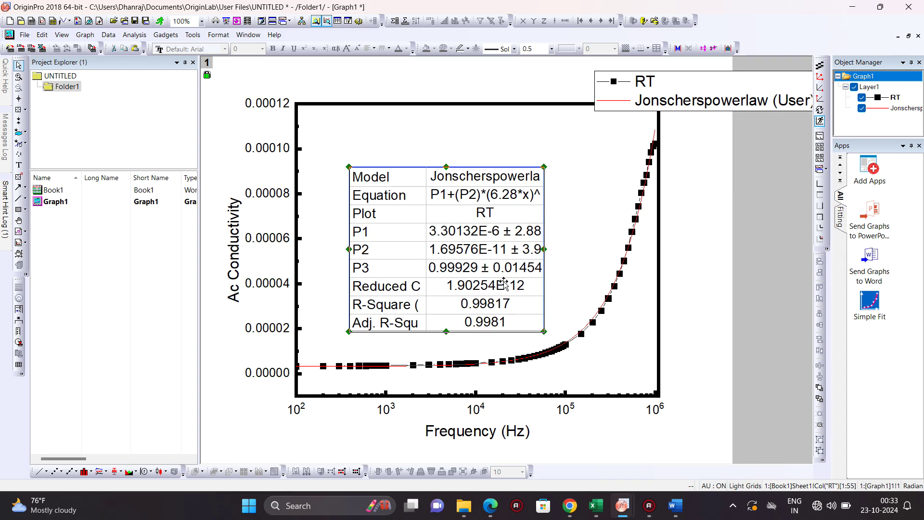
Step: Change the RT data symbols to open circles of size 15, keeping the size based on Square
{"action": "double_click", "coordinate": [589, 327]}
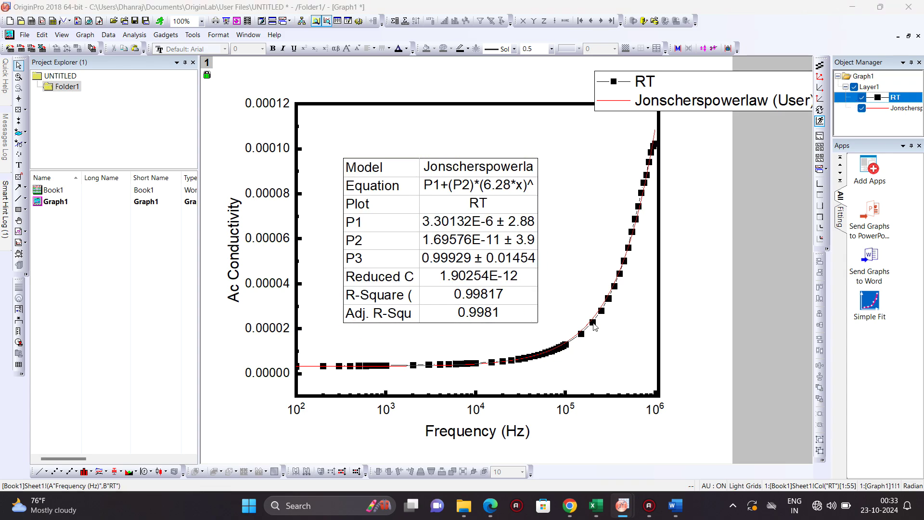
{"action": "left_click", "coordinate": [320, 147]}
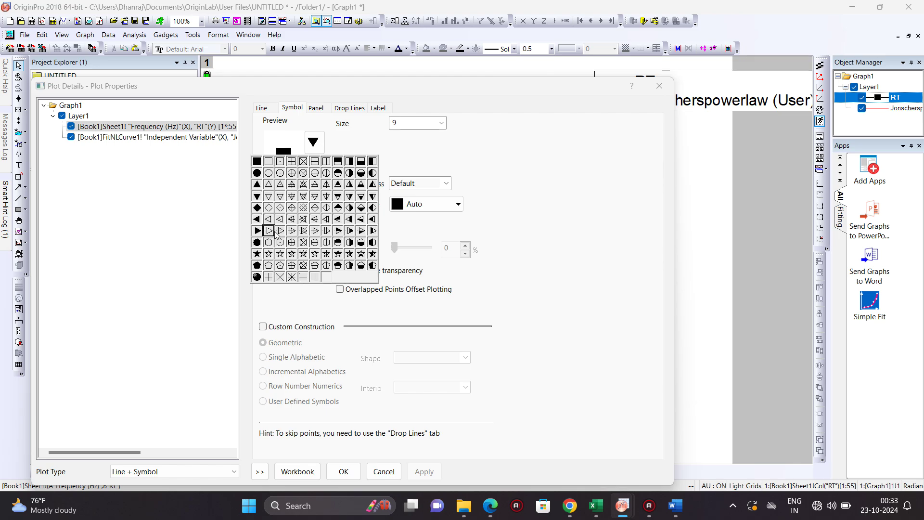
{"action": "left_click", "coordinate": [270, 176]}
{"action": "left_click", "coordinate": [441, 123]}
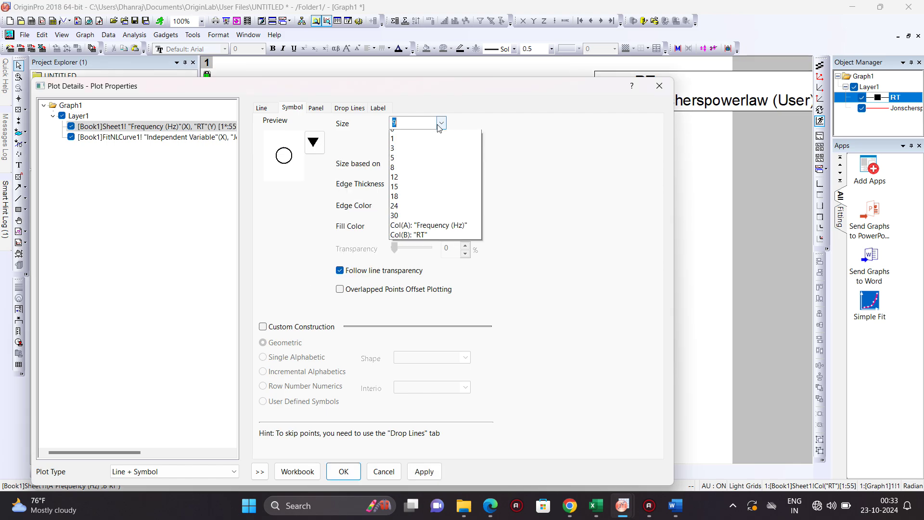
{"action": "left_click", "coordinate": [403, 187]}
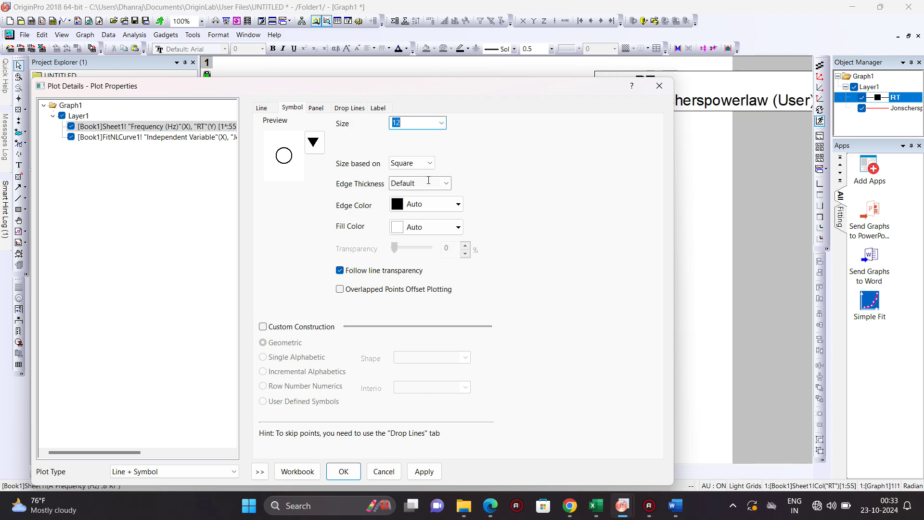
{"action": "left_click", "coordinate": [441, 123]}
{"action": "left_click", "coordinate": [413, 192]}
{"action": "left_click", "coordinate": [426, 164]}
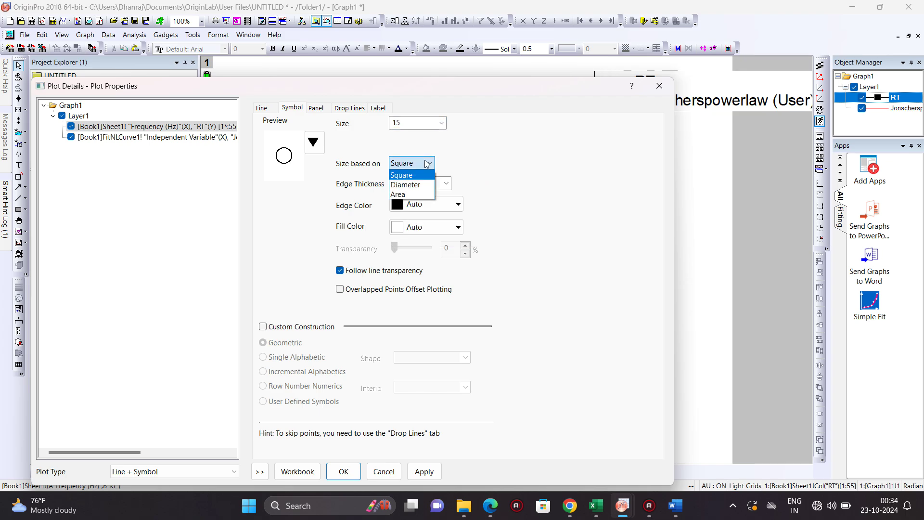
{"action": "left_click", "coordinate": [428, 163]}
Step: Set the edge thickness of the RT data symbols to 10
{"action": "left_click", "coordinate": [436, 182]}
{"action": "left_click", "coordinate": [446, 183]}
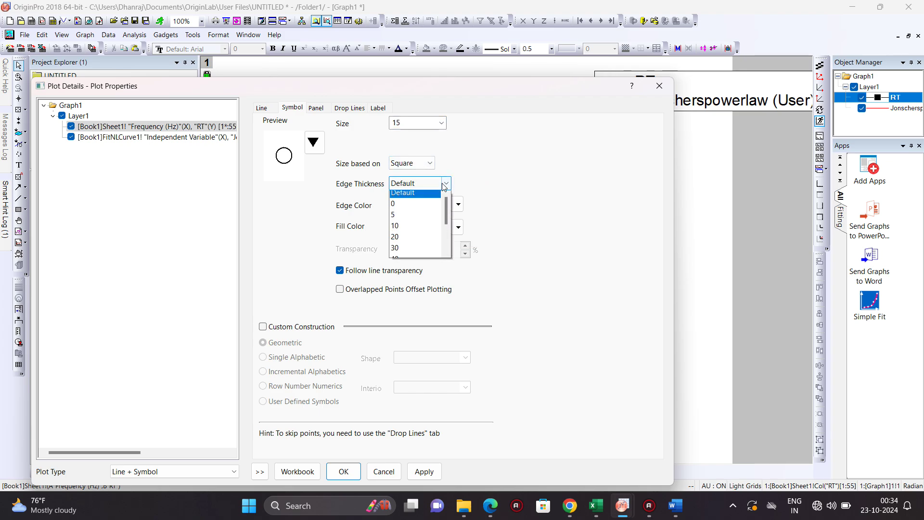
{"action": "left_click", "coordinate": [424, 233]}
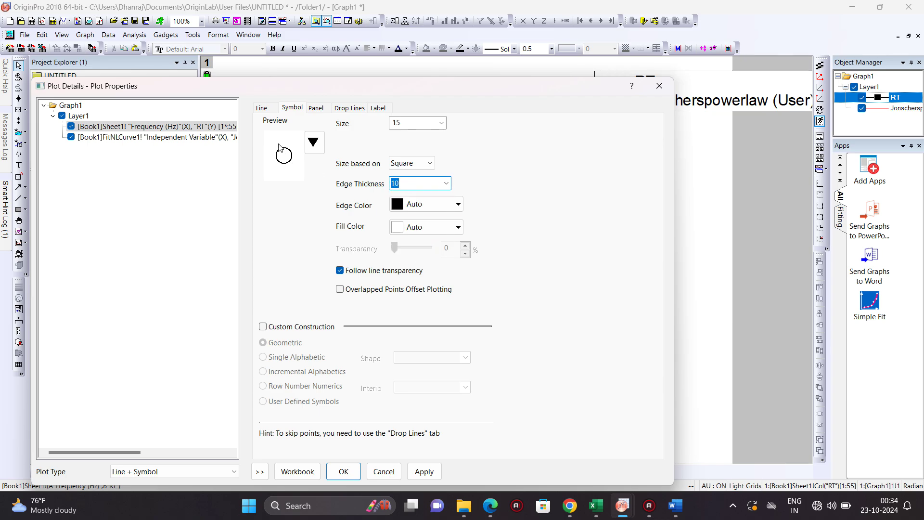
Step: Set the RT plot's line width to 3 and its color to red, and apply the plot changes
{"action": "left_click", "coordinate": [267, 111]}
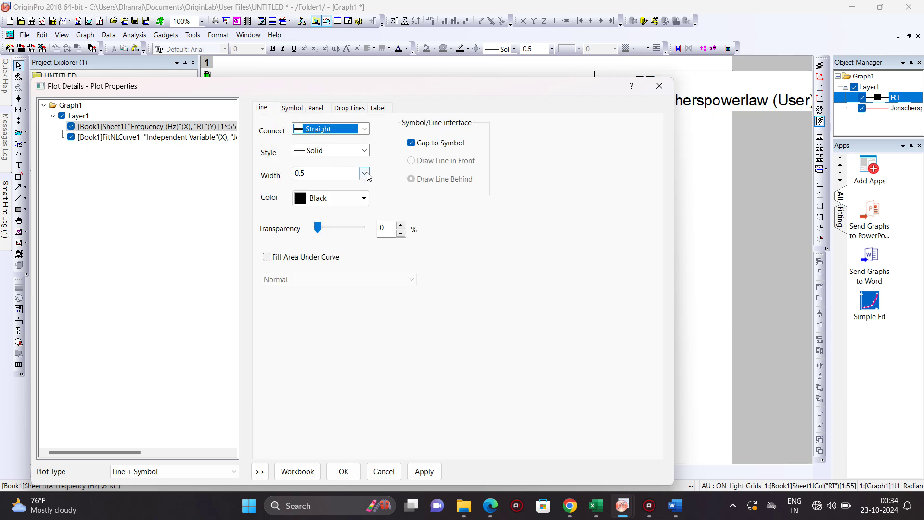
{"action": "left_click", "coordinate": [333, 177]}
{"action": "type", "text": "3"}
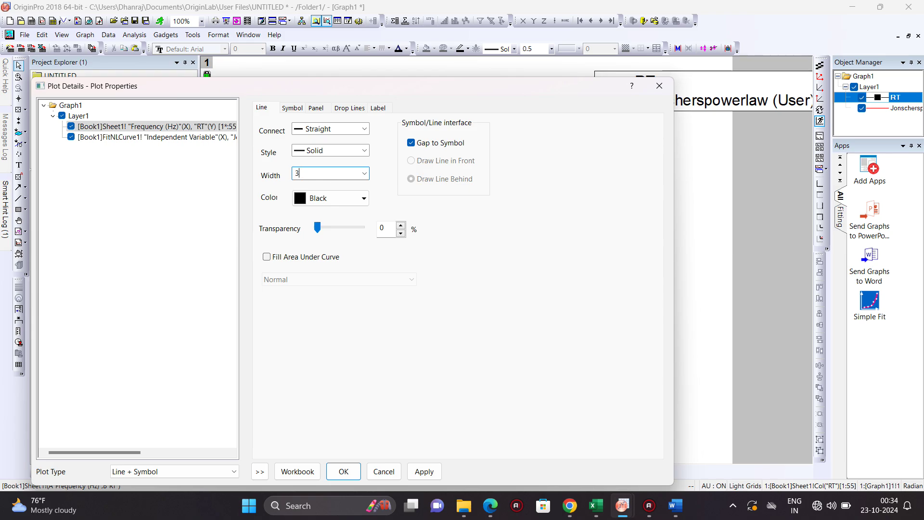
{"action": "left_click", "coordinate": [337, 197]}
{"action": "left_click", "coordinate": [310, 230]}
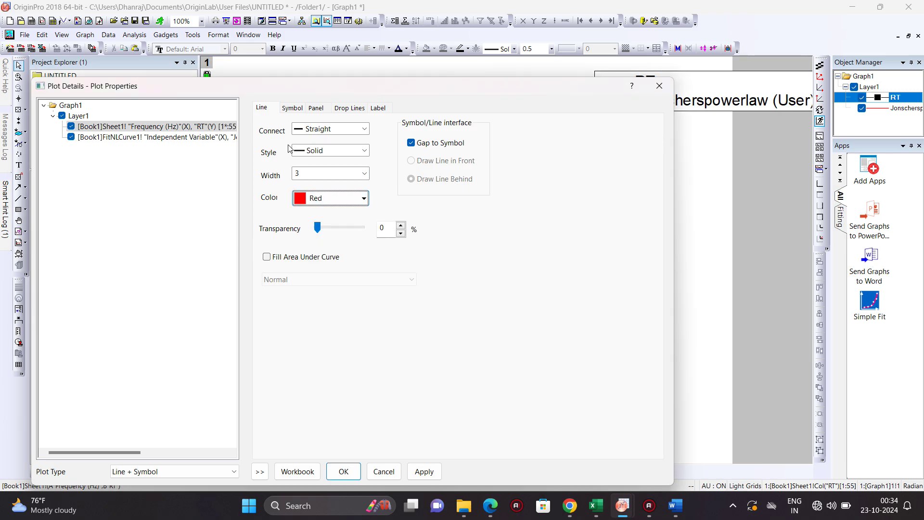
{"action": "left_click", "coordinate": [292, 108]}
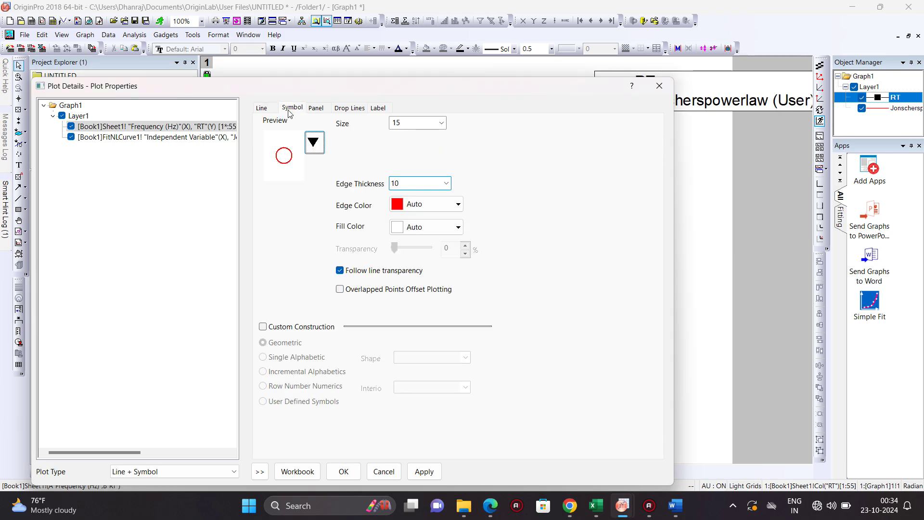
{"action": "left_click", "coordinate": [423, 472]}
{"action": "left_click", "coordinate": [345, 474]}
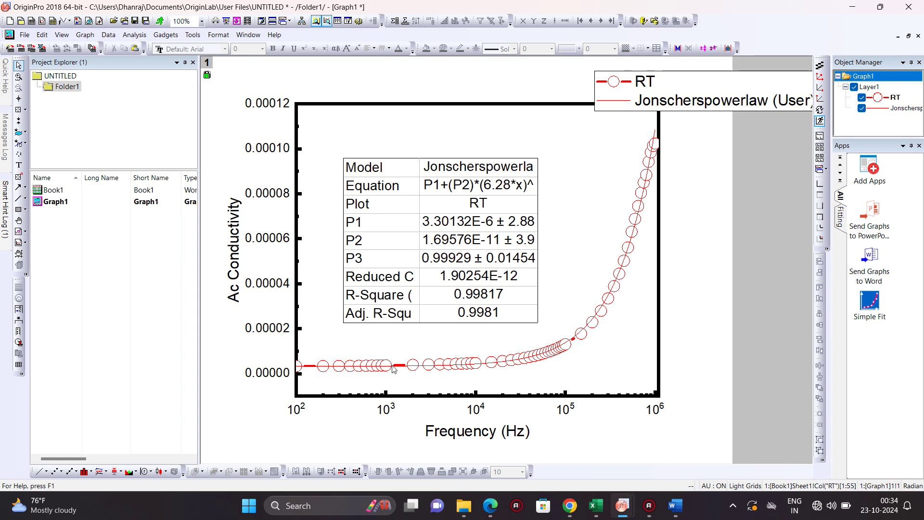
Step: Set the line width of the fitted Jonscherspowerlaw curve to 3 and apply it
{"action": "double_click", "coordinate": [373, 369]}
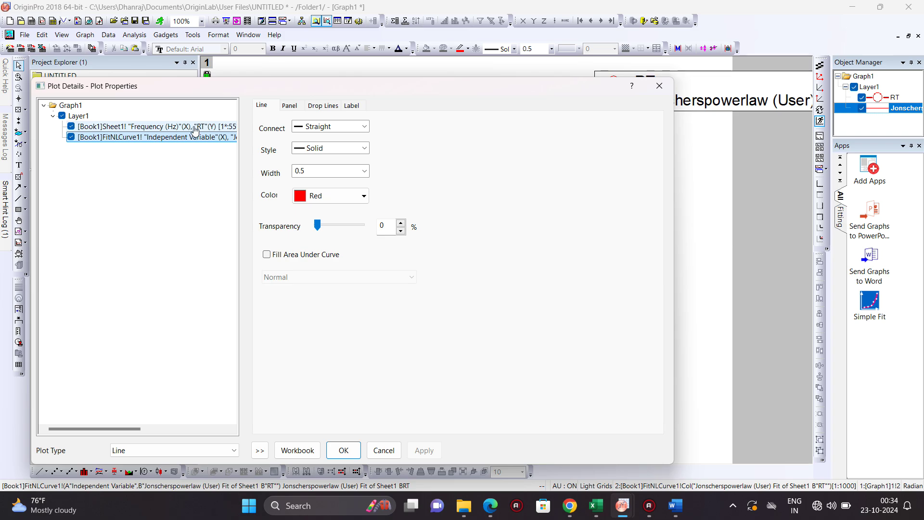
{"action": "left_click", "coordinate": [194, 128]}
{"action": "left_click", "coordinate": [200, 137]}
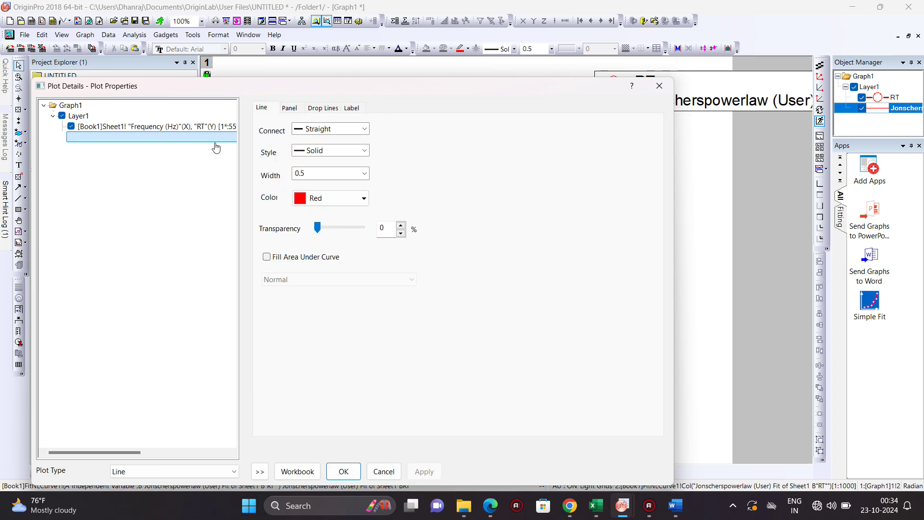
{"action": "type", "text": "3"}
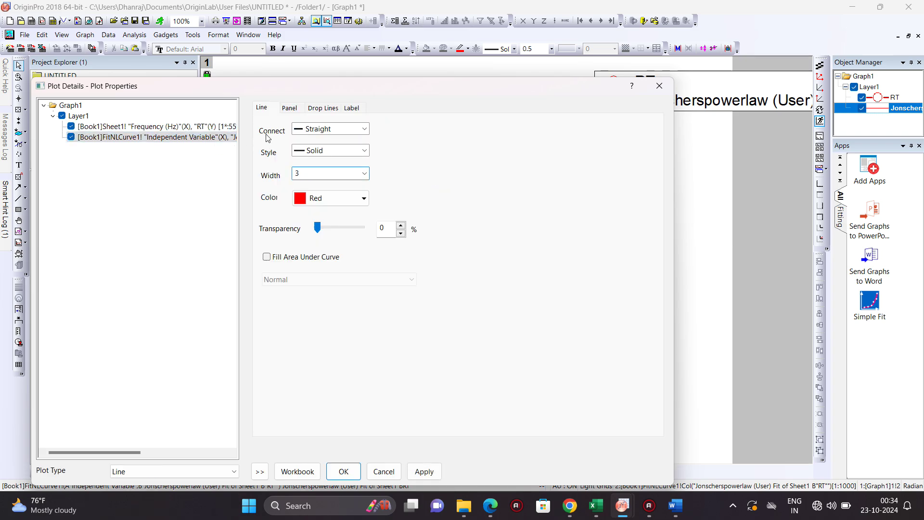
{"action": "left_click", "coordinate": [422, 471]}
{"action": "left_click", "coordinate": [358, 476]}
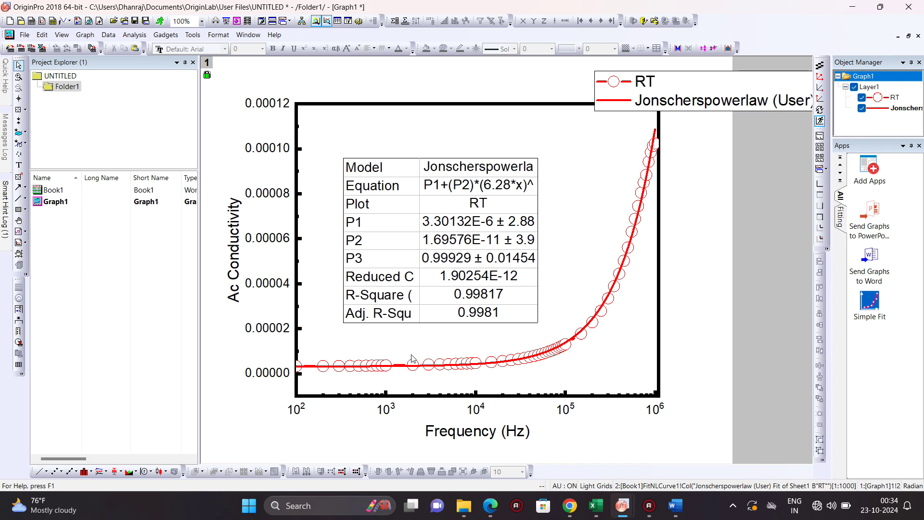
Step: Move the legend inside the plot frame above the fit results table and shrink it to fit there
{"action": "left_click_drag", "start_coordinate": [687, 91], "coordinate": [402, 137]}
{"action": "left_click_drag", "start_coordinate": [667, 158], "coordinate": [584, 150]}
{"action": "left_click_drag", "start_coordinate": [484, 141], "coordinate": [480, 134]}
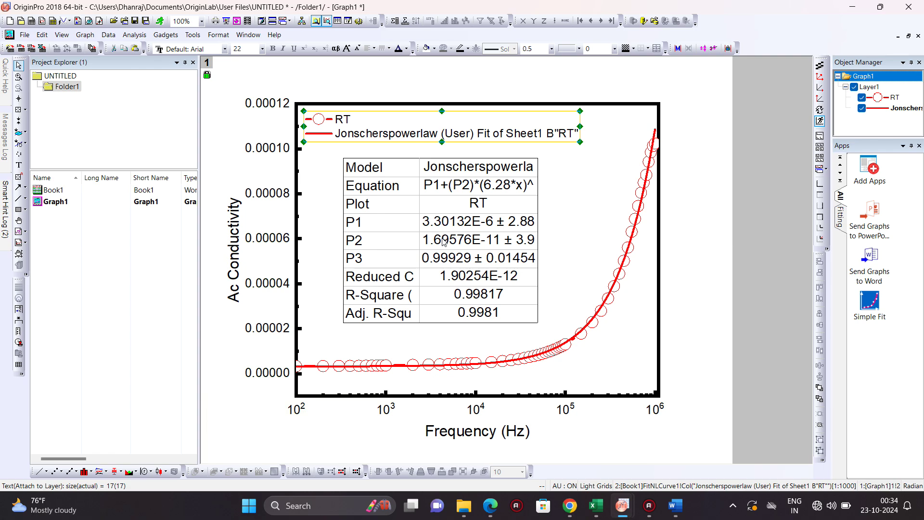
Step: Make the tick labels of both the x-axis and the y-axis bold at font size 26
{"action": "left_click", "coordinate": [475, 417]}
{"action": "left_click", "coordinate": [262, 49]}
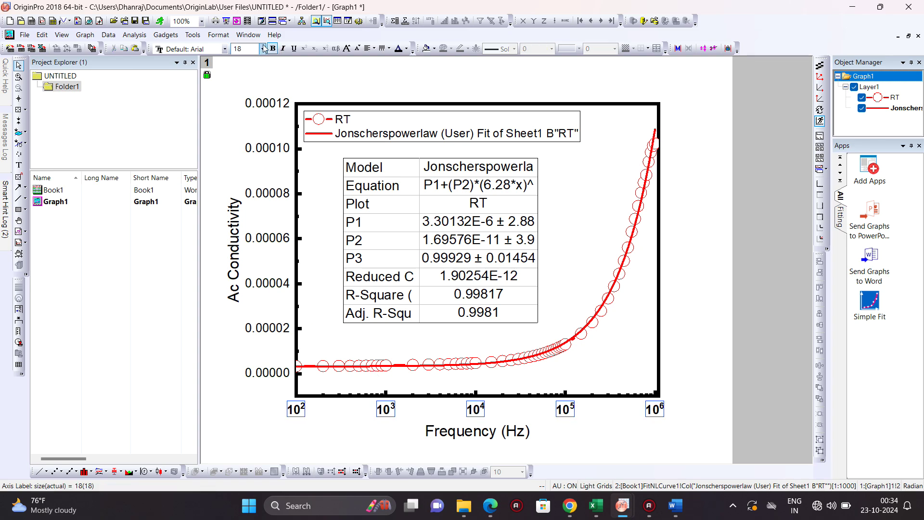
{"action": "left_click", "coordinate": [248, 162]}
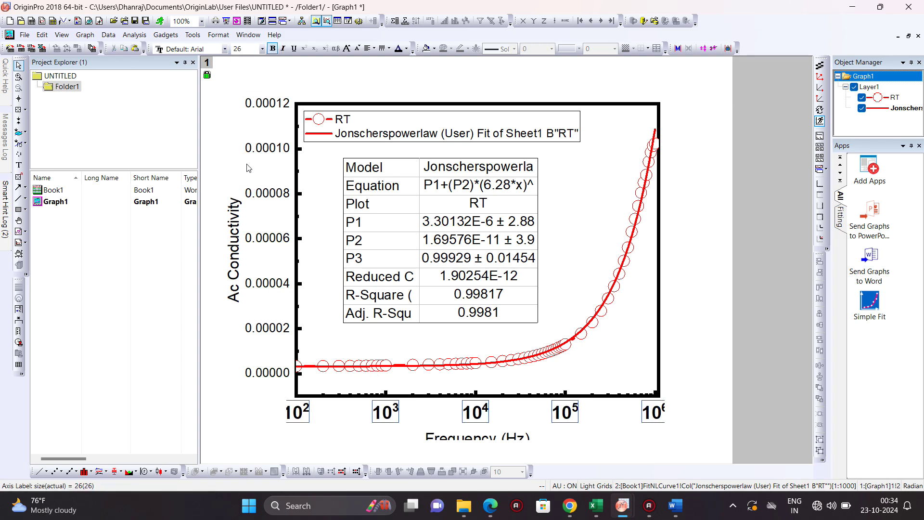
{"action": "left_click", "coordinate": [272, 243]}
{"action": "left_click", "coordinate": [273, 48]}
{"action": "left_click", "coordinate": [263, 48]}
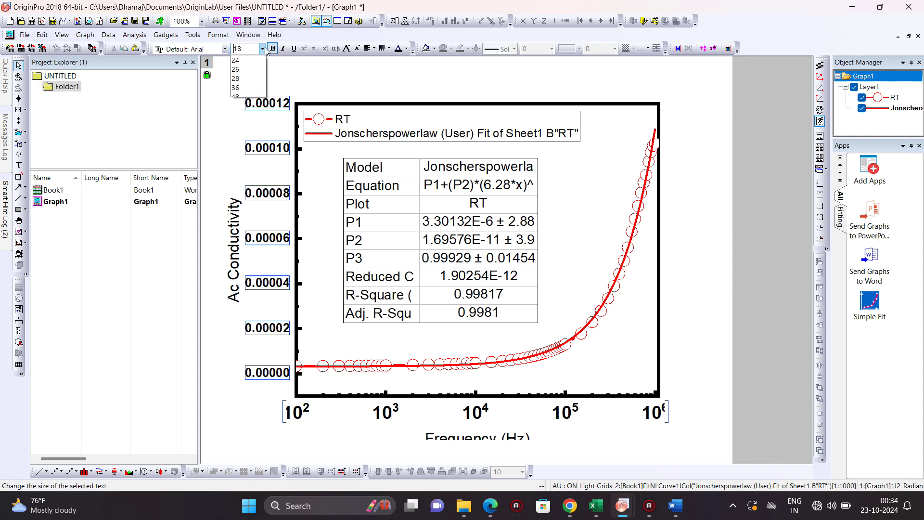
{"action": "left_click", "coordinate": [248, 162]}
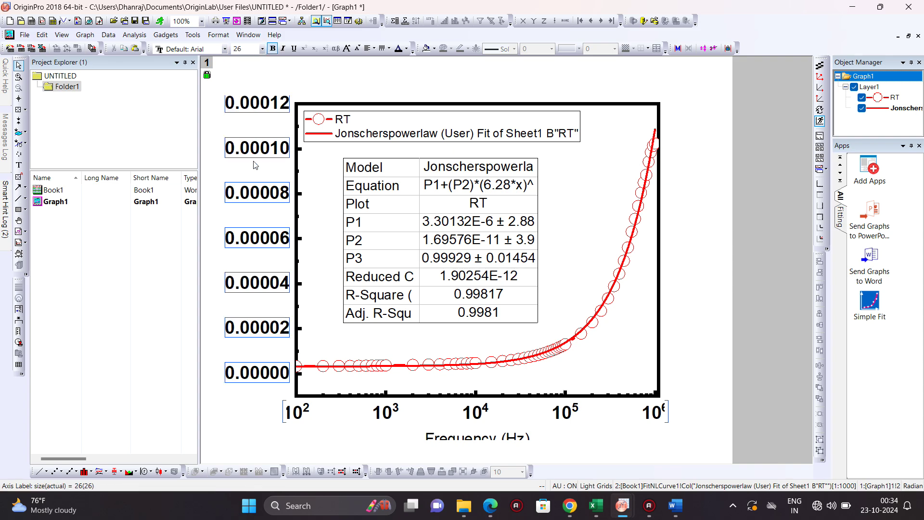
Step: Set the font size of the Frequency (Hz) x-axis title to 28
{"action": "left_click", "coordinate": [232, 213]}
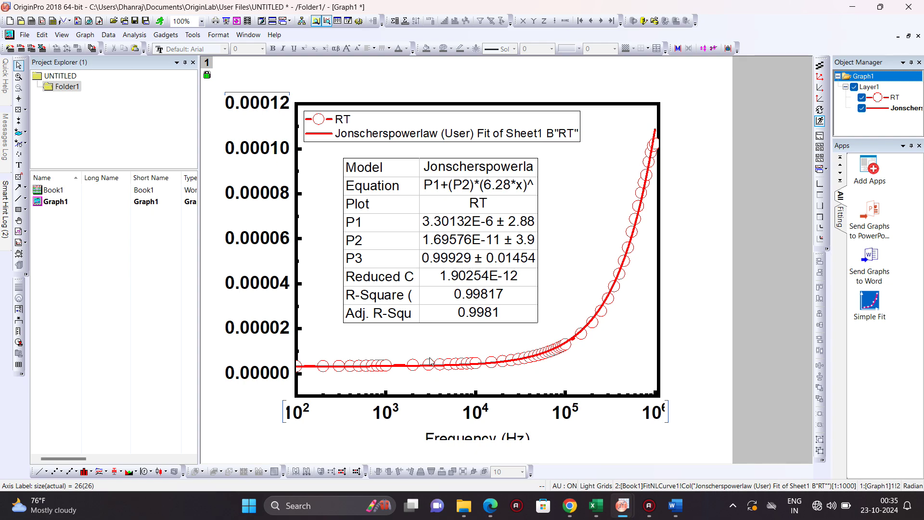
{"action": "left_click", "coordinate": [477, 439]}
{"action": "left_click", "coordinate": [475, 439]}
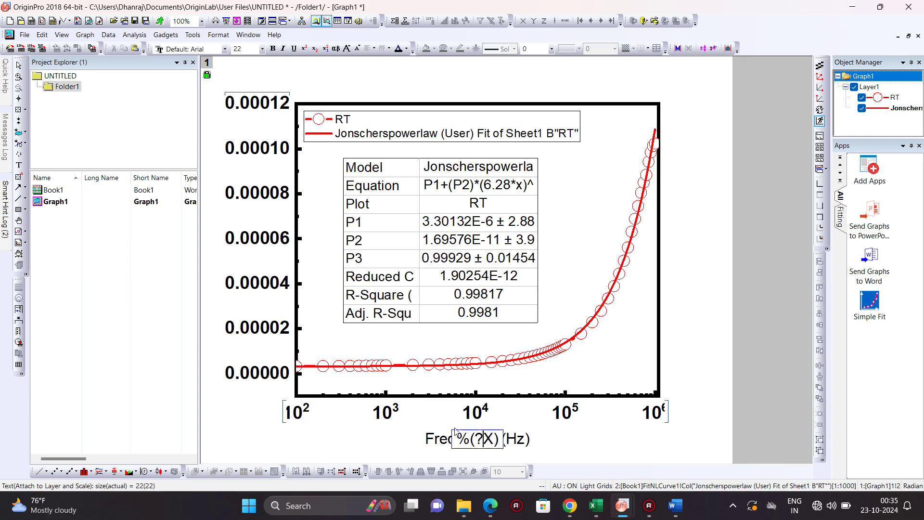
{"action": "key", "text": "ctrl+a"}
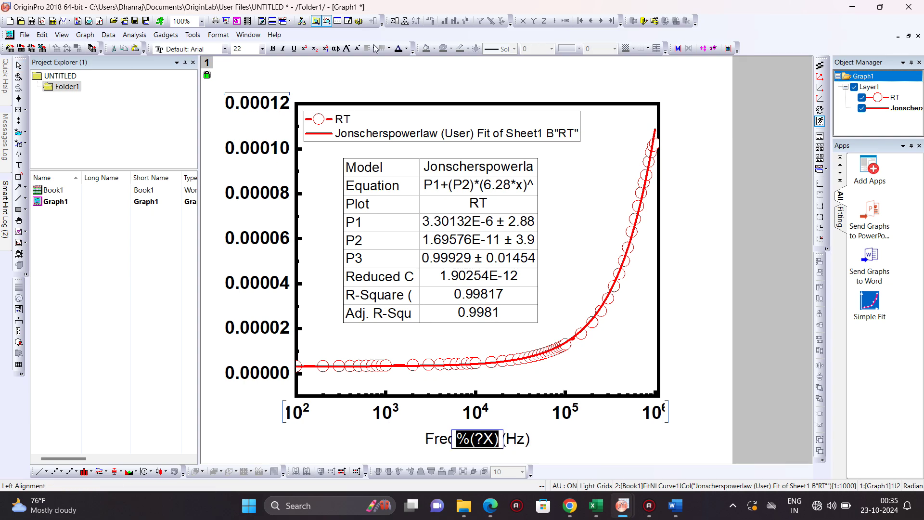
{"action": "left_click", "coordinate": [261, 48]}
{"action": "left_click", "coordinate": [251, 170]}
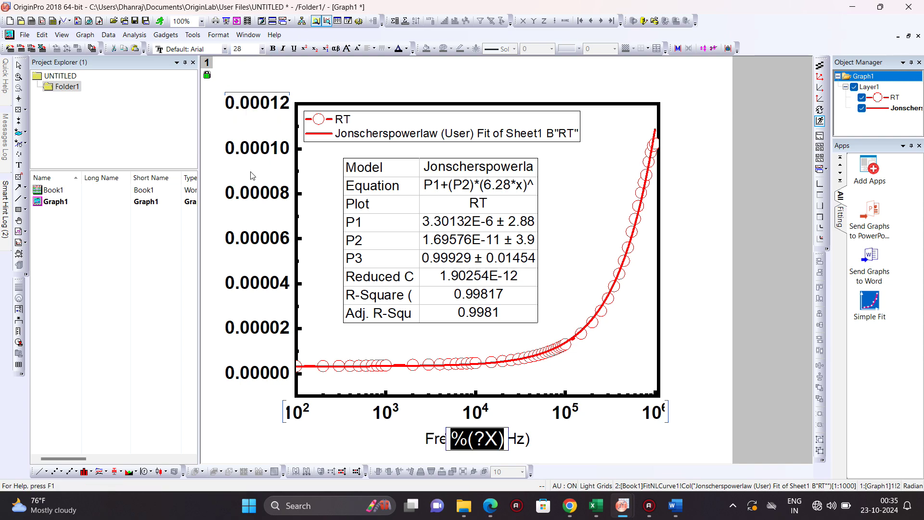
Step: Enlarge the Ac Conductivity y-axis title to match the x-axis title's font size of 28
{"action": "left_click", "coordinate": [214, 218]}
{"action": "left_click", "coordinate": [212, 213]}
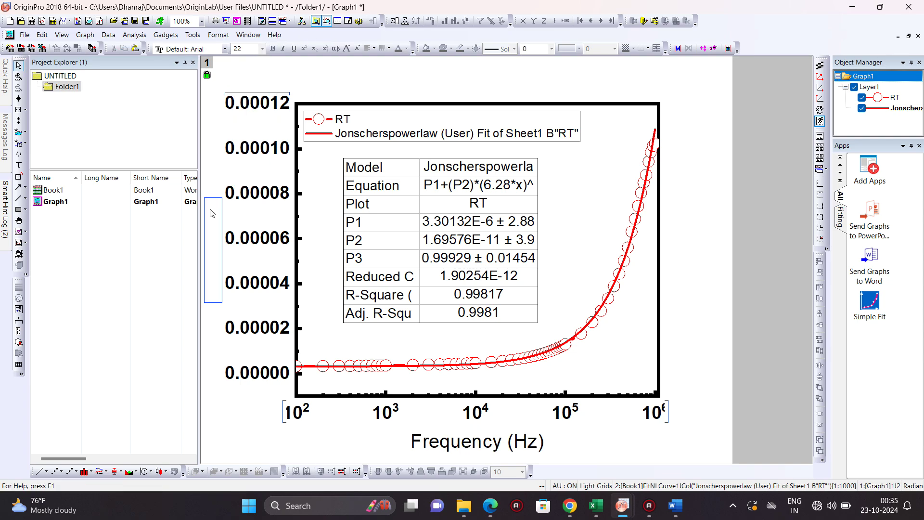
{"action": "double_click", "coordinate": [210, 213]}
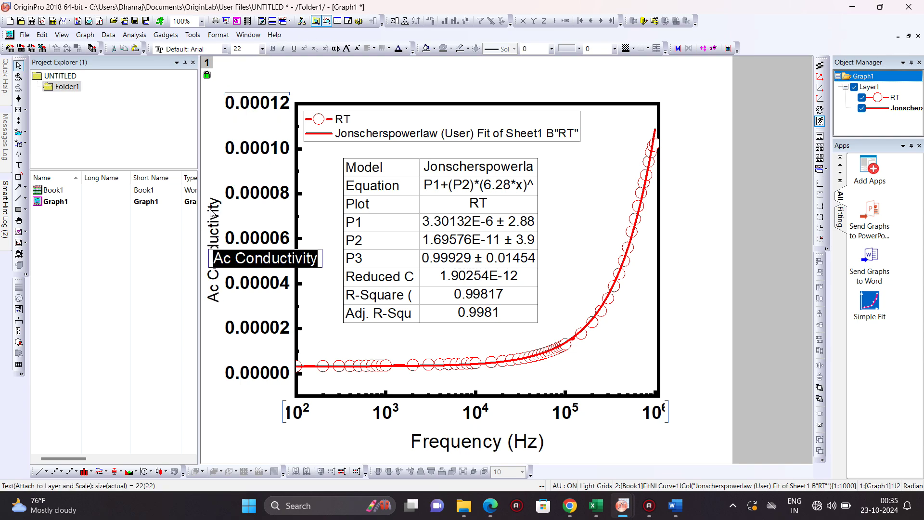
{"action": "left_click", "coordinate": [262, 48]}
{"action": "left_click", "coordinate": [255, 172]}
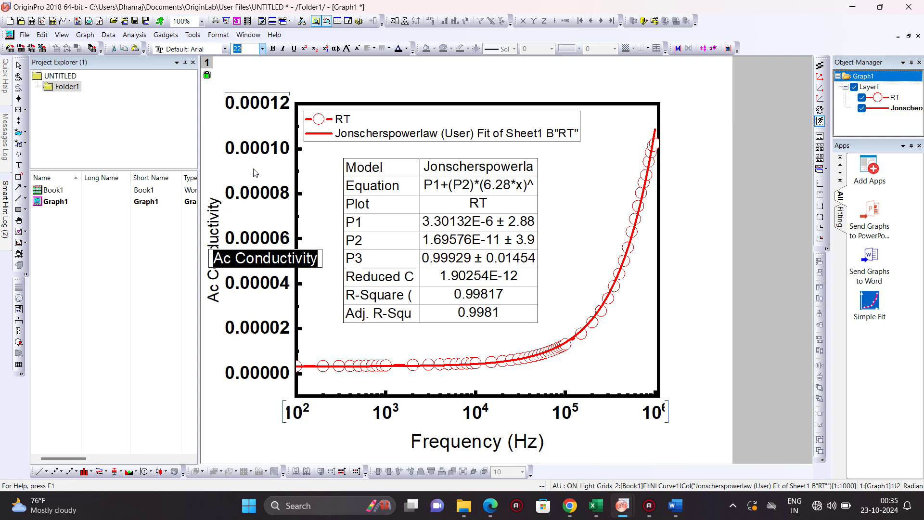
{"action": "left_click", "coordinate": [216, 115]}
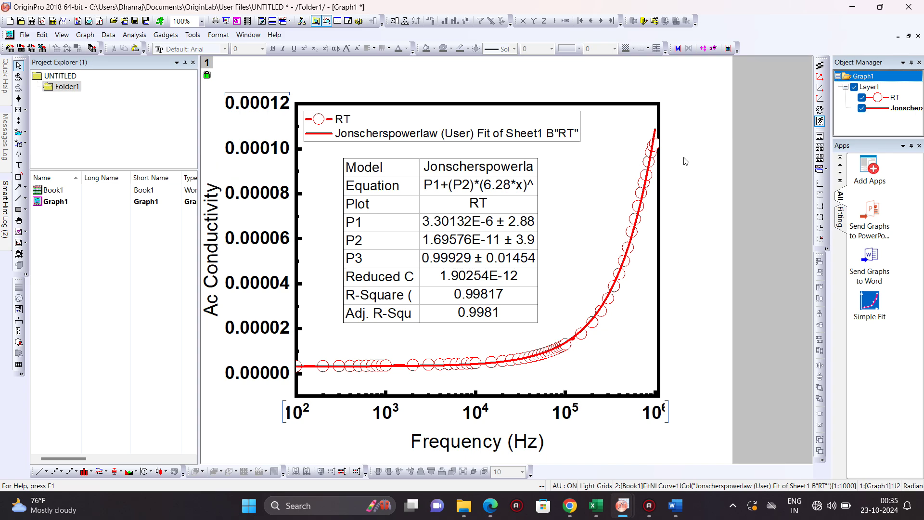
Step: Switch to the Jonsher Power Law Word document, insert a five-column, four-row table after "In Next video", and enter Temperature in its first cell
{"action": "mouse_move", "coordinate": [675, 504]}
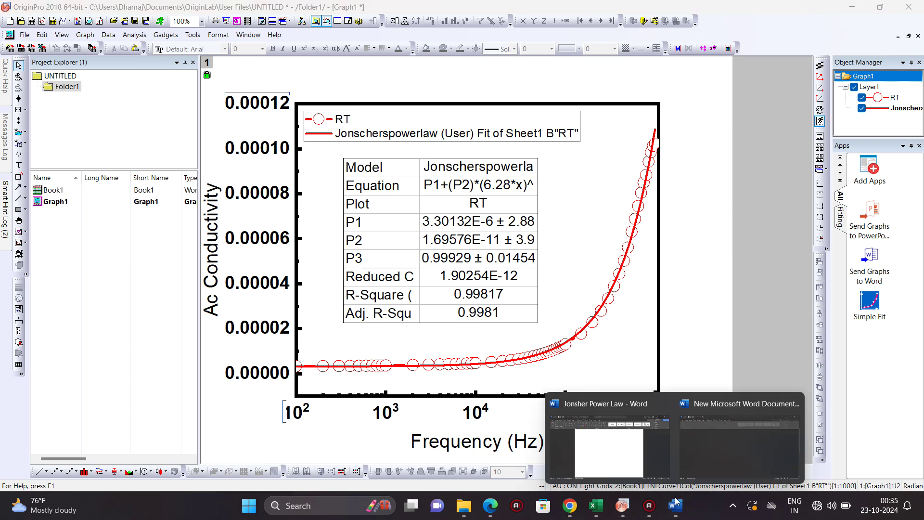
{"action": "left_click", "coordinate": [631, 476]}
{"action": "scroll", "coordinate": [384, 176], "scroll_direction": "up", "scroll_amount": 5}
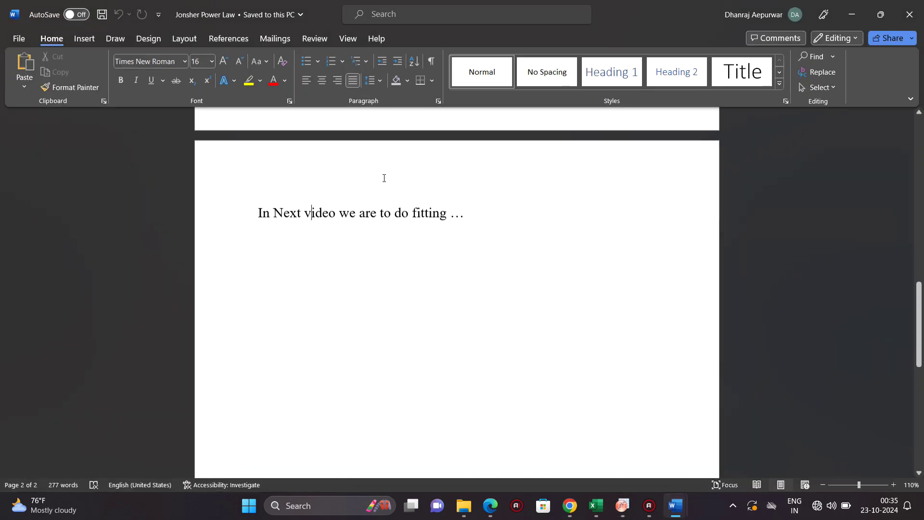
{"action": "scroll", "coordinate": [385, 176], "scroll_direction": "down", "scroll_amount": 2}
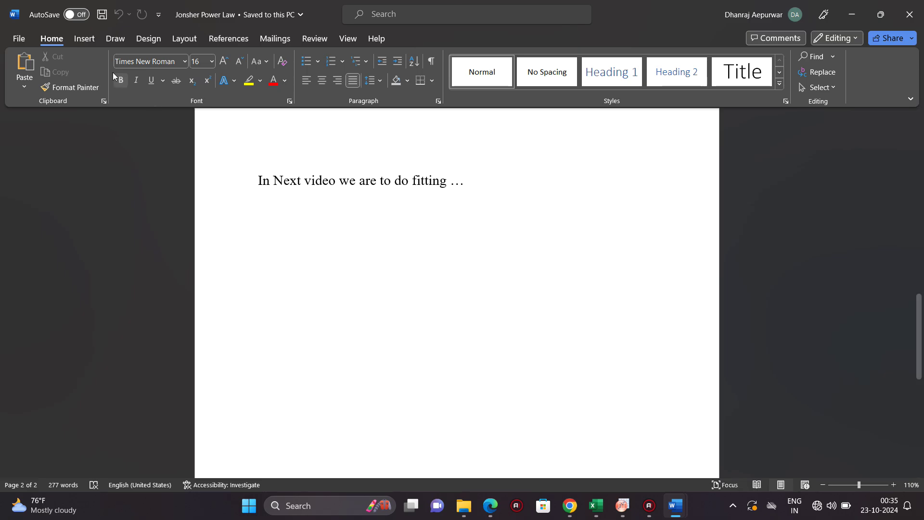
{"action": "left_click", "coordinate": [77, 43]}
{"action": "left_click", "coordinate": [96, 72]}
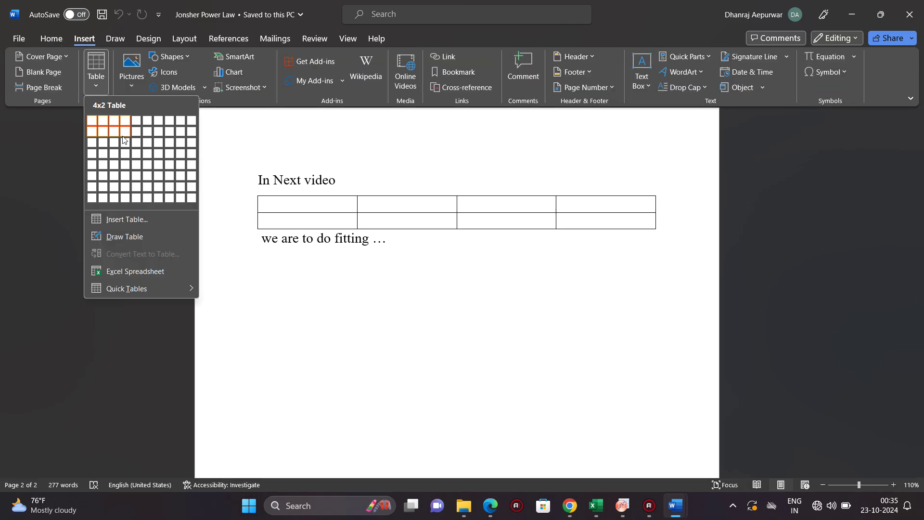
{"action": "left_click", "coordinate": [135, 153]}
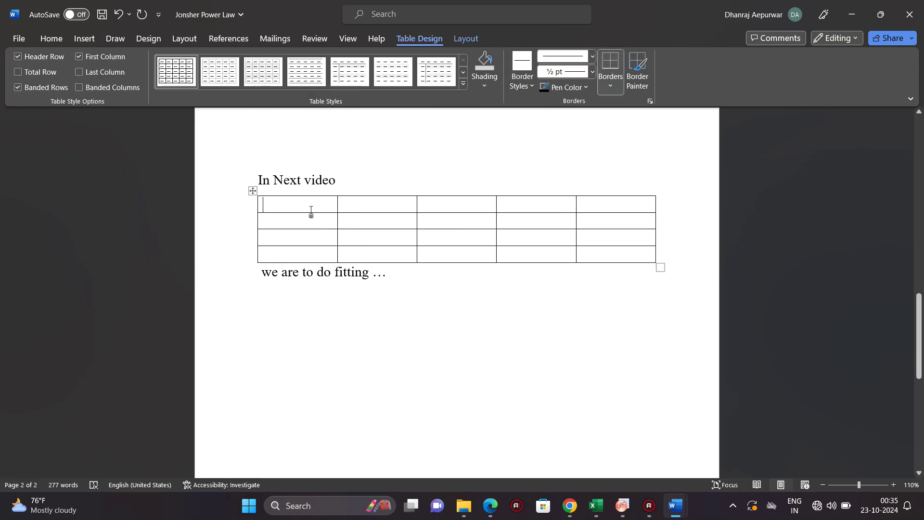
{"action": "type", "text": "Te"}
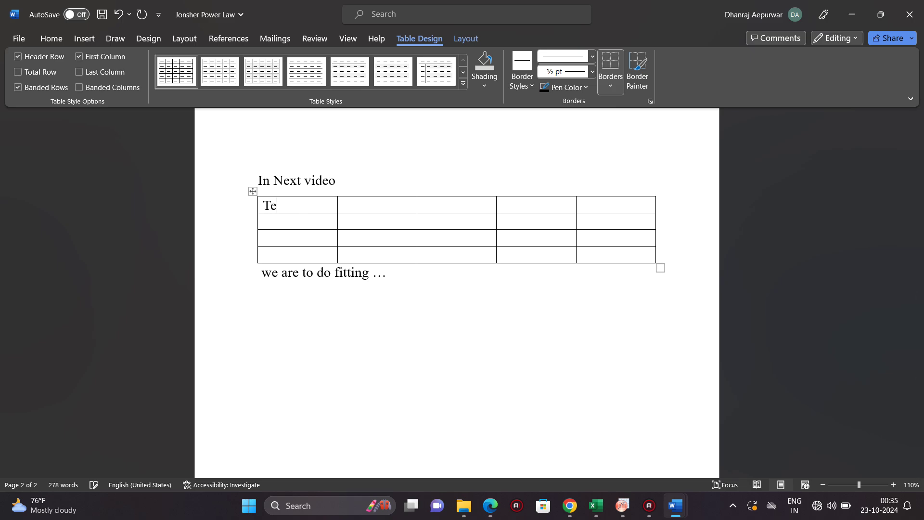
{"action": "type", "text": "mperature"}
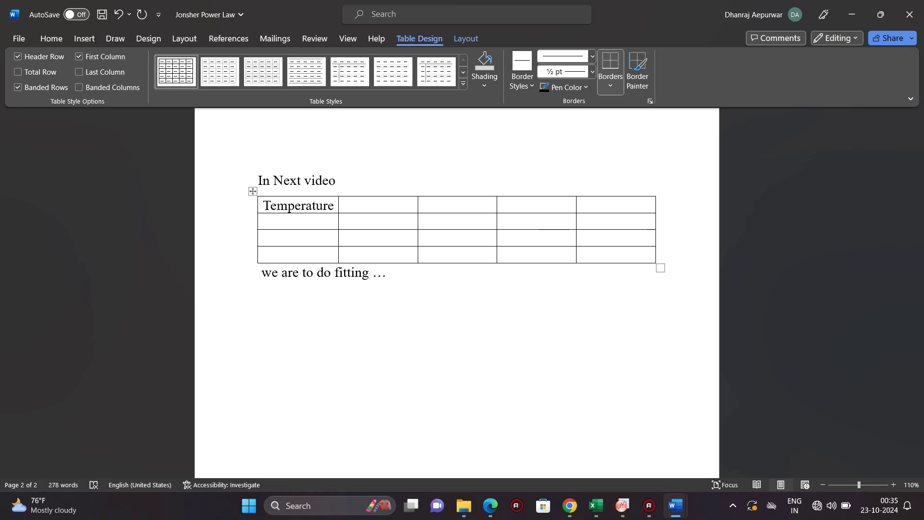
Step: Copy the σ₀ symbol from the highlighted power-law equation into the table's second header cell
{"action": "scroll", "coordinate": [457, 289], "scroll_direction": "up", "scroll_amount": 10}
{"action": "scroll", "coordinate": [370, 182], "scroll_direction": "up", "scroll_amount": 3}
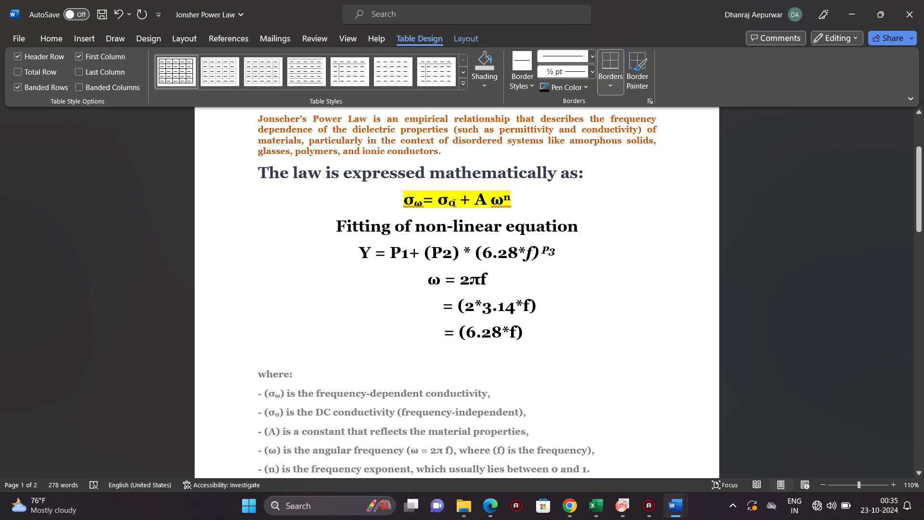
{"action": "left_click_drag", "start_coordinate": [455, 202], "coordinate": [438, 202]}
{"action": "scroll", "coordinate": [431, 226], "scroll_direction": "down", "scroll_amount": 1}
{"action": "key", "text": "ctrl+c"}
{"action": "scroll", "coordinate": [431, 225], "scroll_direction": "down", "scroll_amount": 10}
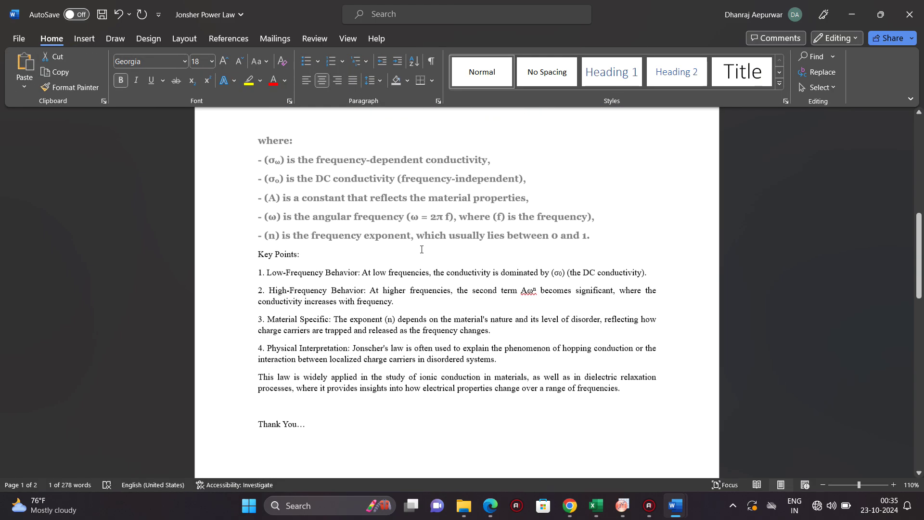
{"action": "left_click", "coordinate": [390, 398]}
{"action": "key", "text": "ctrl+v"}
Step: Copy the A symbol from the highlighted power-law equation into the table's third header cell
{"action": "scroll", "coordinate": [458, 371], "scroll_direction": "up", "scroll_amount": 12}
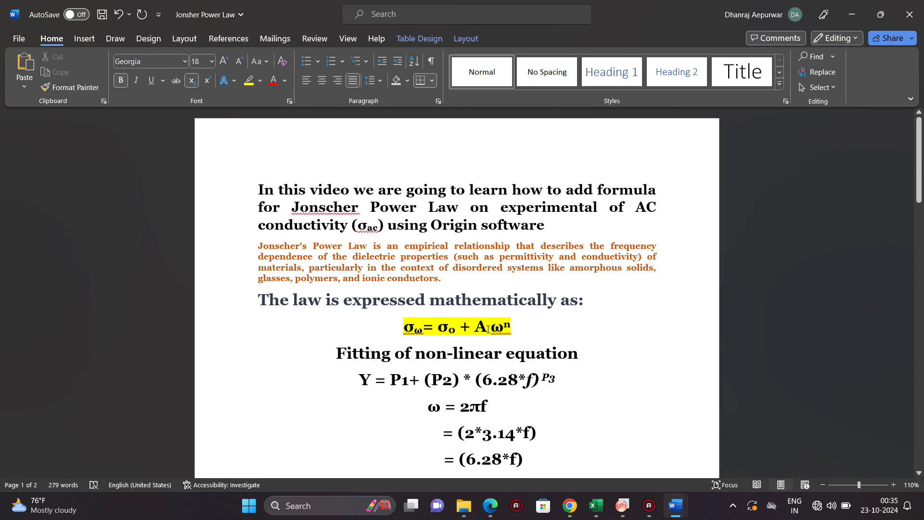
{"action": "left_click_drag", "start_coordinate": [487, 329], "coordinate": [476, 331]}
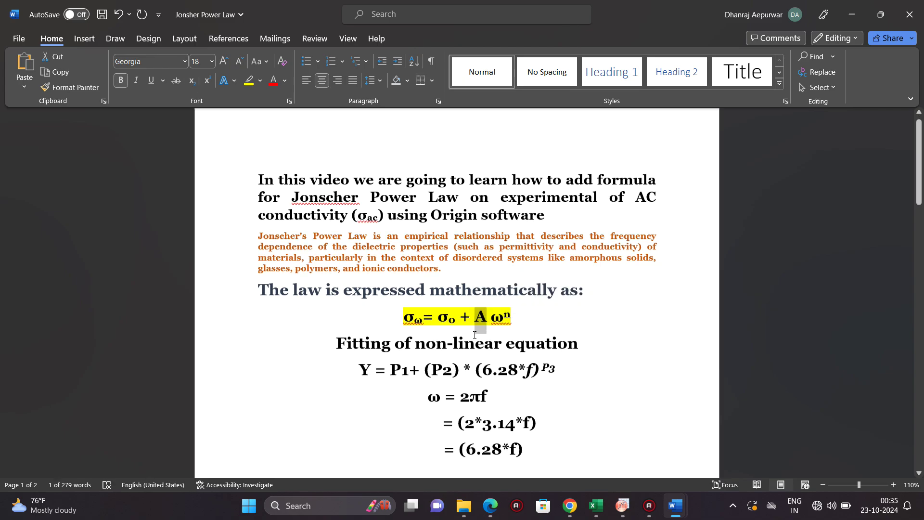
{"action": "scroll", "coordinate": [471, 337], "scroll_direction": "down", "scroll_amount": 10}
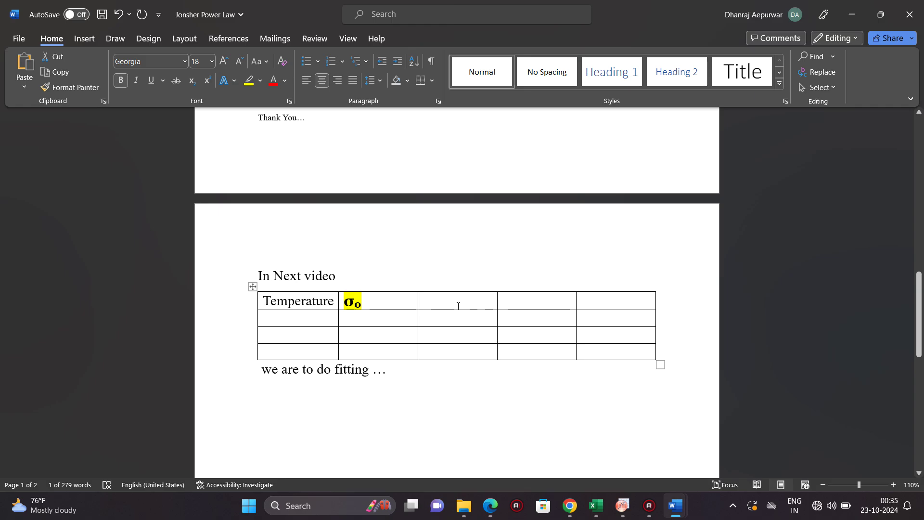
{"action": "left_click", "coordinate": [456, 302]}
{"action": "key", "text": "ctrl+v"}
Step: Copy the exponent n from the highlighted power-law equation into the table's fourth header cell
{"action": "scroll", "coordinate": [457, 315], "scroll_direction": "up", "scroll_amount": 3}
{"action": "scroll", "coordinate": [457, 314], "scroll_direction": "up", "scroll_amount": 15}
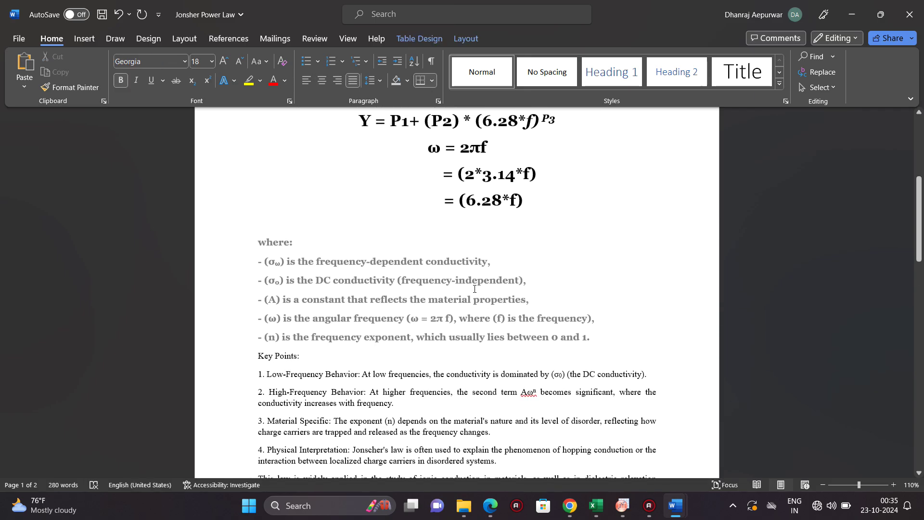
{"action": "left_click_drag", "start_coordinate": [503, 200], "coordinate": [512, 201]}
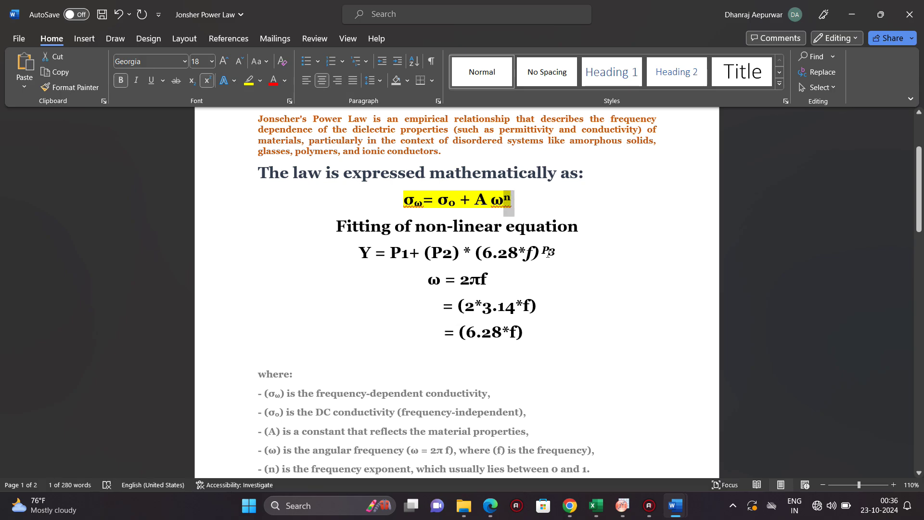
{"action": "left_click_drag", "start_coordinate": [543, 248], "coordinate": [558, 251]}
{"action": "scroll", "coordinate": [489, 268], "scroll_direction": "down", "scroll_amount": 10}
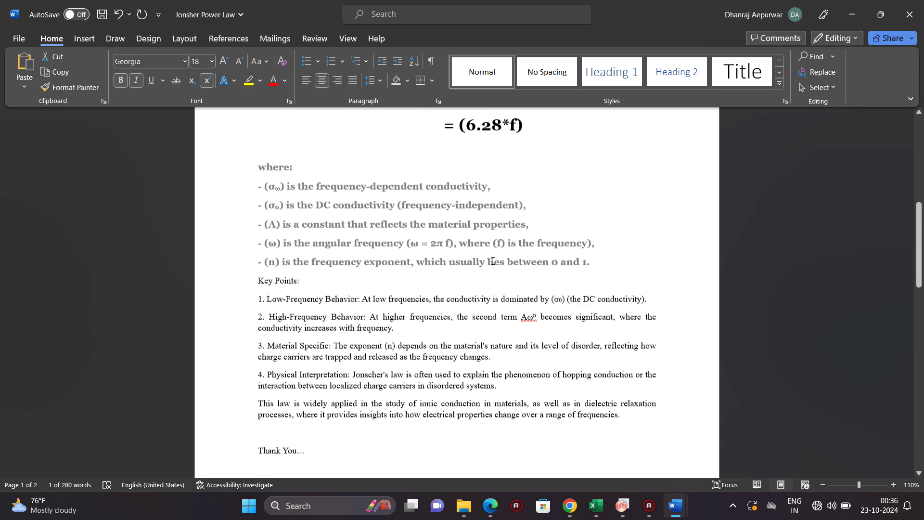
{"action": "scroll", "coordinate": [489, 269], "scroll_direction": "down", "scroll_amount": 6}
{"action": "left_click", "coordinate": [516, 176]}
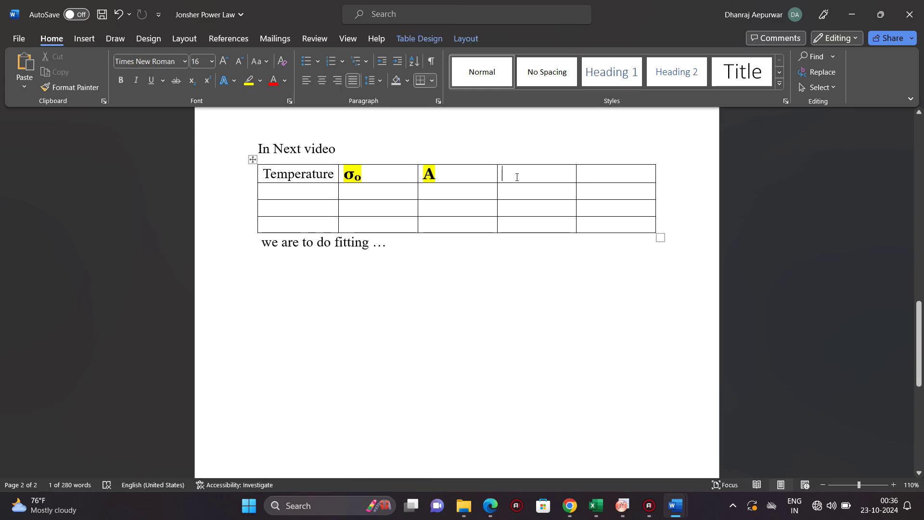
{"action": "key", "text": "ctrl+v"}
{"action": "left_click", "coordinate": [532, 249]}
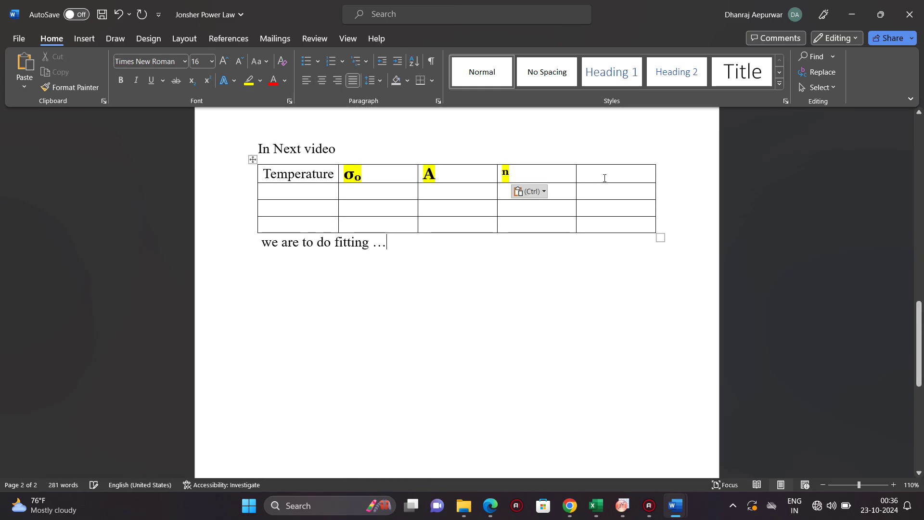
Step: Delete the table's empty fifth column and enter RT in the first cell below the Temperature header
{"action": "right_click", "coordinate": [604, 178]}
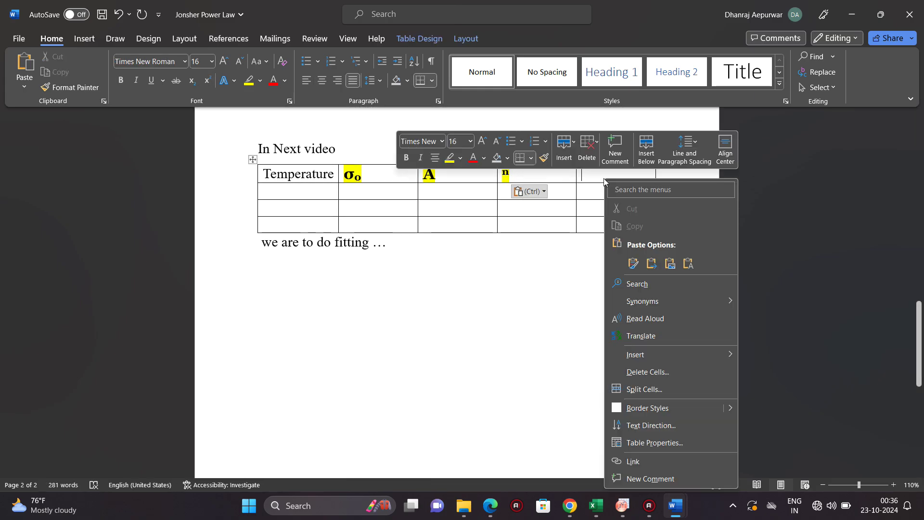
{"action": "left_click", "coordinate": [647, 372]}
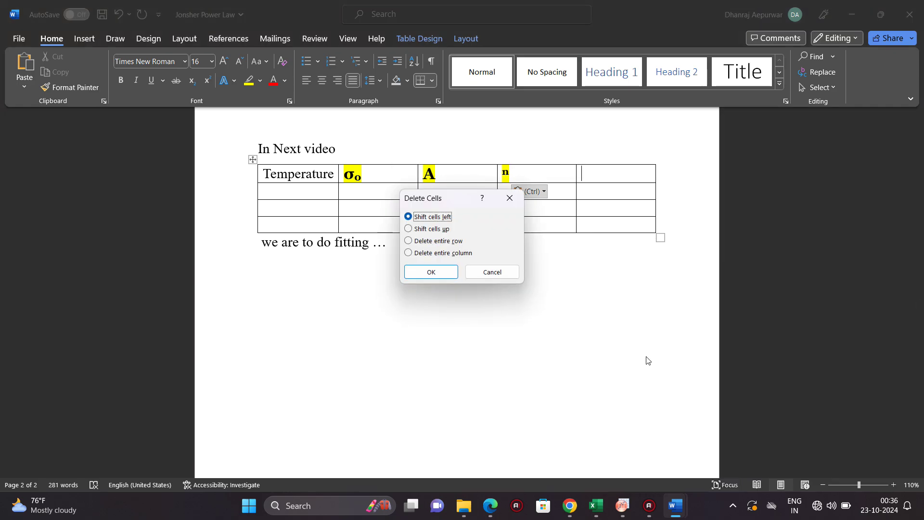
{"action": "left_click", "coordinate": [442, 253]}
{"action": "left_click", "coordinate": [431, 272]}
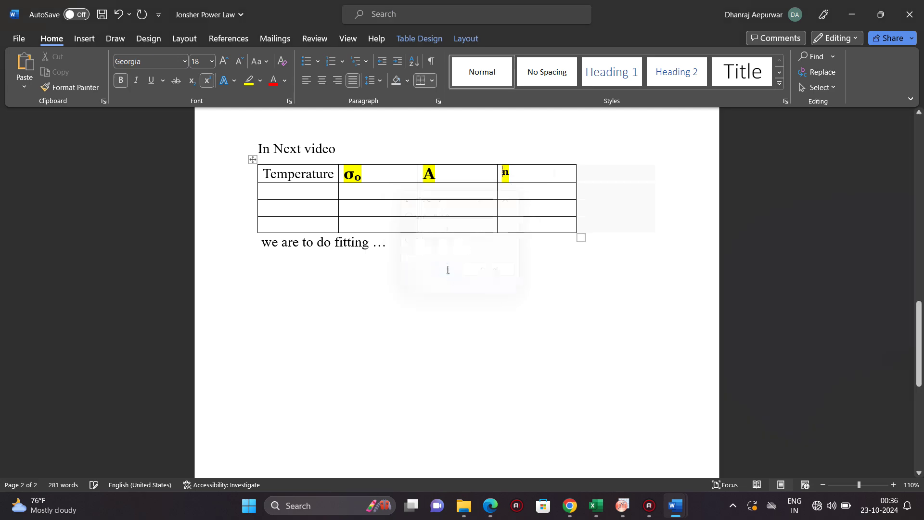
{"action": "left_click", "coordinate": [325, 189]}
{"action": "type", "text": "RT"}
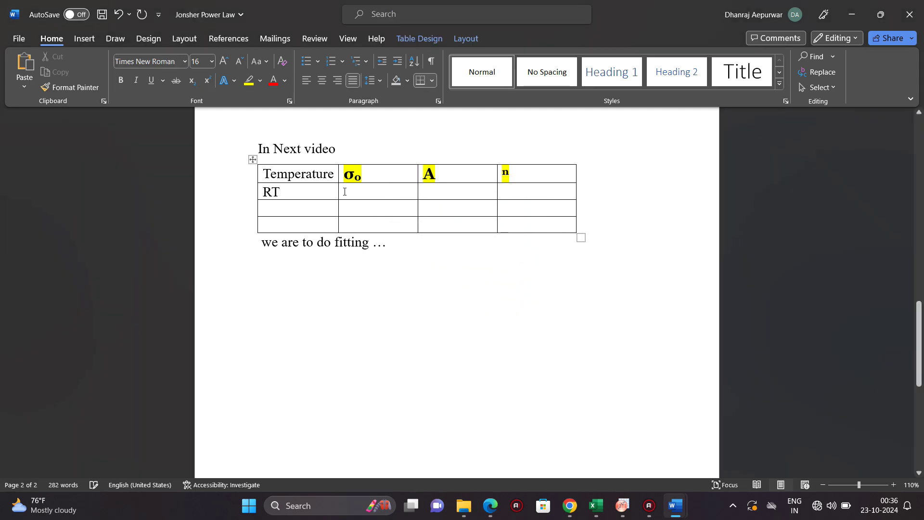
Step: Switch to the OriginPro fit graph, open its results table, and copy the P1 value into the Word table's σ₀ cell for RT
{"action": "left_click", "coordinate": [623, 506]}
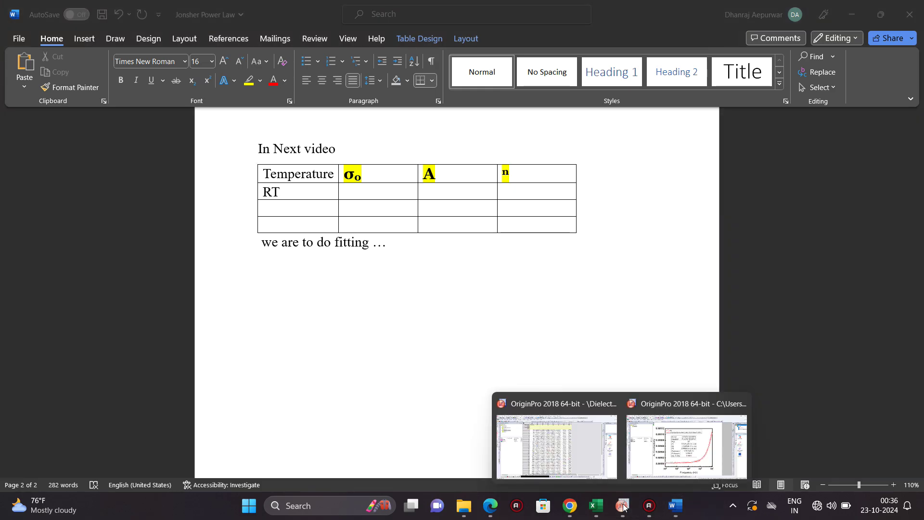
{"action": "left_click", "coordinate": [639, 461]}
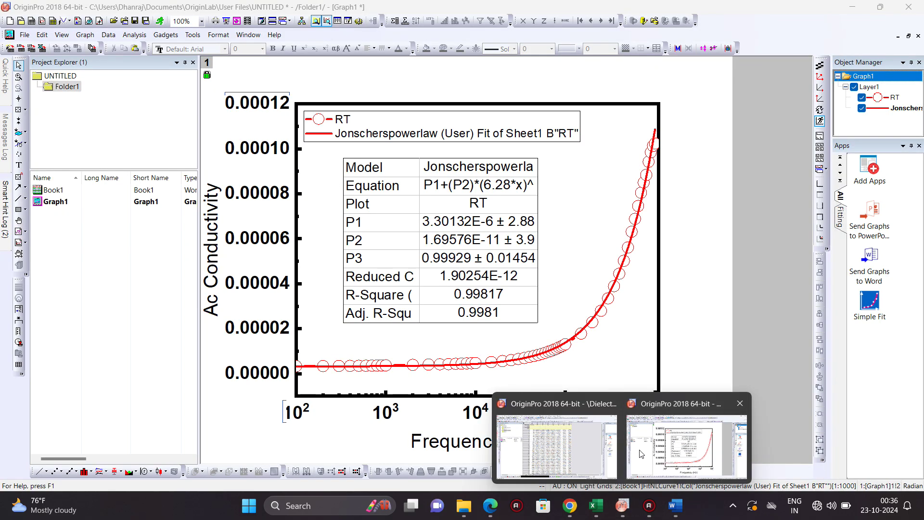
{"action": "double_click", "coordinate": [463, 232]}
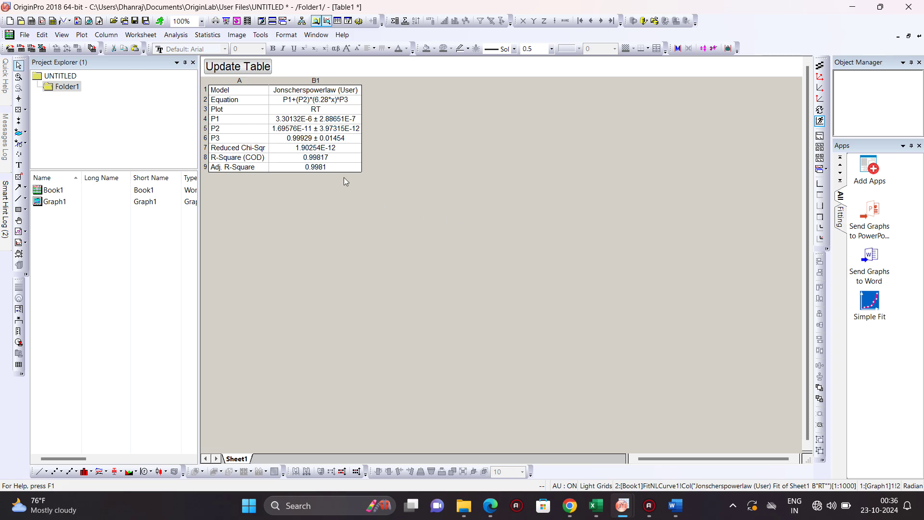
{"action": "left_click", "coordinate": [304, 121]}
{"action": "right_click", "coordinate": [301, 117]}
{"action": "left_click", "coordinate": [315, 138]}
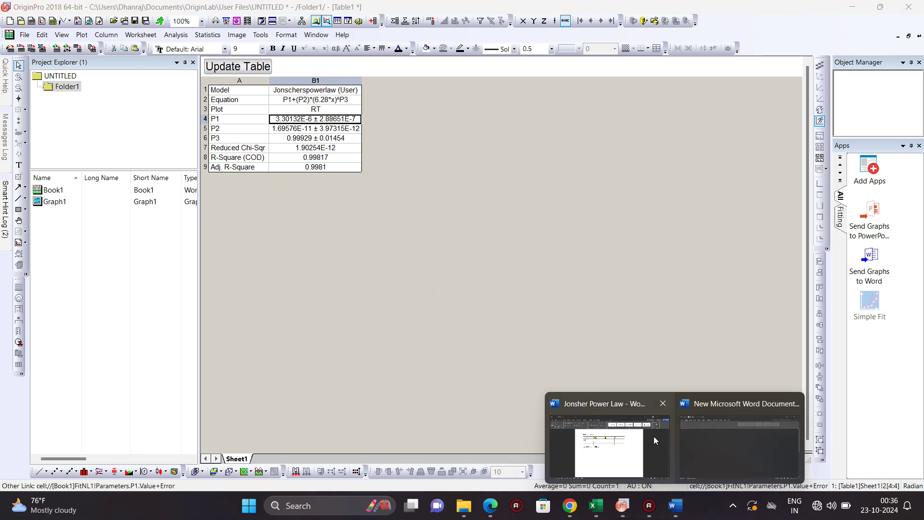
{"action": "left_click", "coordinate": [592, 419]}
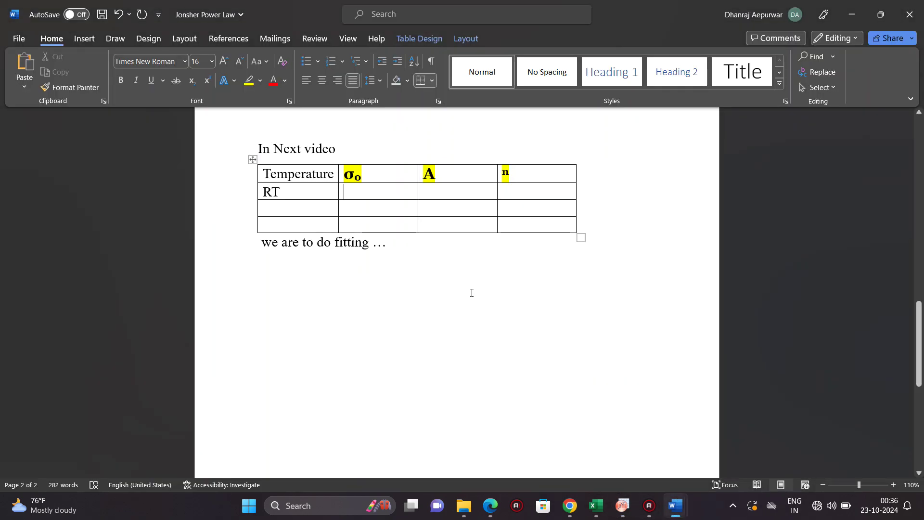
{"action": "left_click", "coordinate": [376, 196]}
{"action": "key", "text": "ctrl+v"}
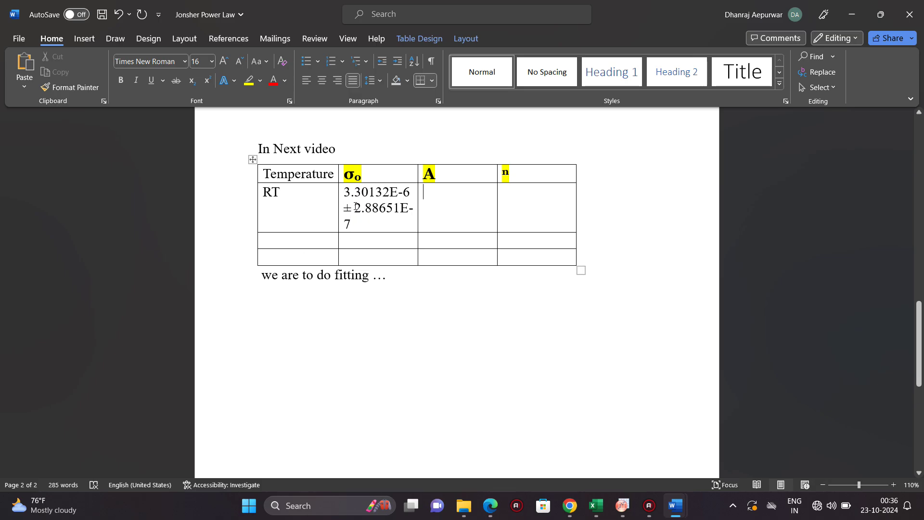
Step: Remove the ± error part from the RT row's σ₀ cell, leaving 3.30132E-6
{"action": "left_click_drag", "start_coordinate": [347, 208], "coordinate": [366, 213]}
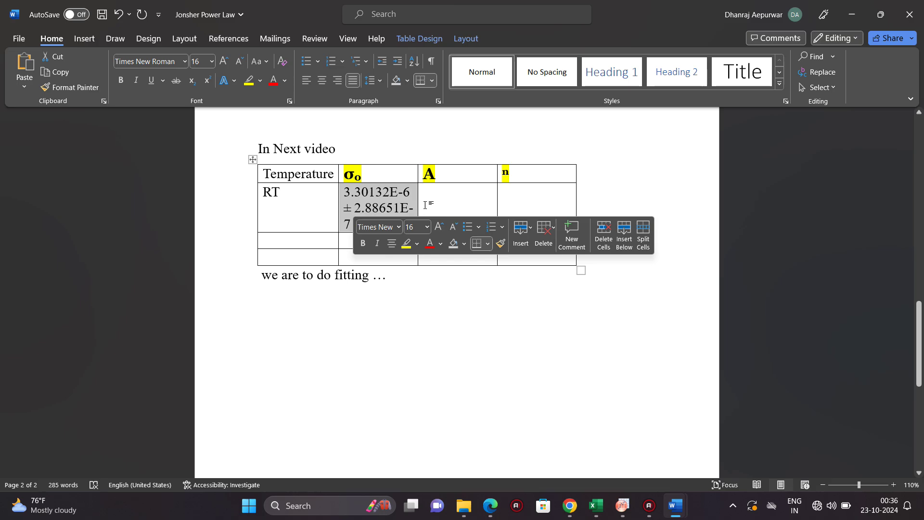
{"action": "left_click", "coordinate": [427, 190]}
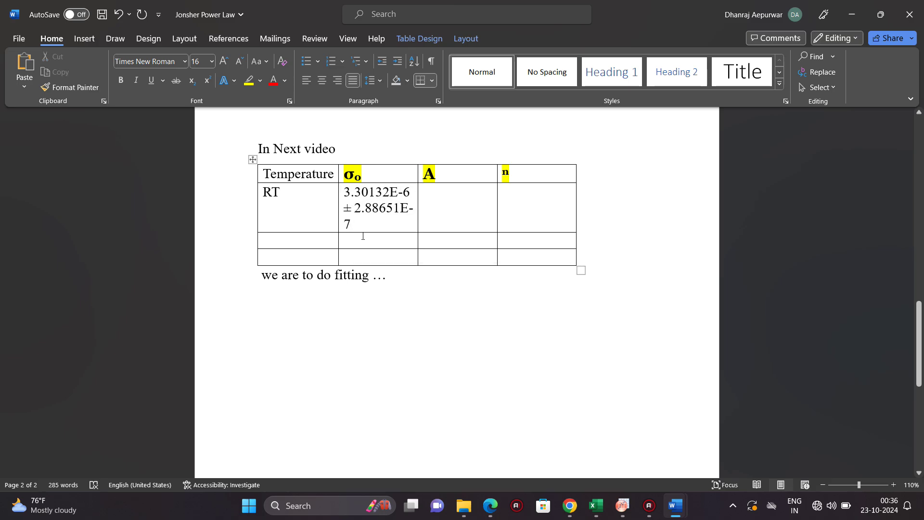
{"action": "key", "text": "BackSpace"}
{"action": "key", "text": "BackSpace"}
{"action": "key", "text": "BackSpace"}
{"action": "key", "text": "BackSpace"}
{"action": "key", "text": "BackSpace"}
{"action": "key", "text": "BackSpace"}
{"action": "key", "text": "BackSpace"}
{"action": "key", "text": "BackSpace"}
{"action": "key", "text": "BackSpace"}
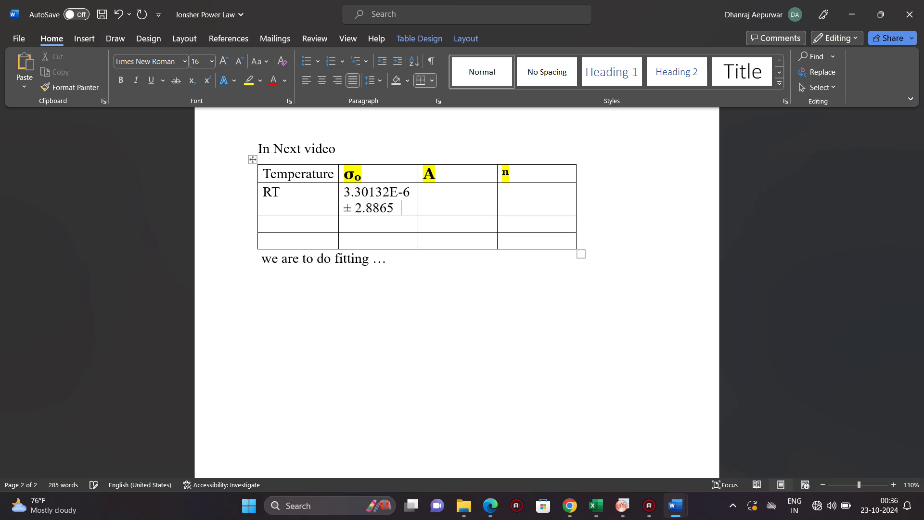
{"action": "key", "text": "BackSpace"}
{"action": "key", "text": "BackSpace"}
{"action": "key", "text": "BackSpace"}
{"action": "key", "text": "BackSpace"}
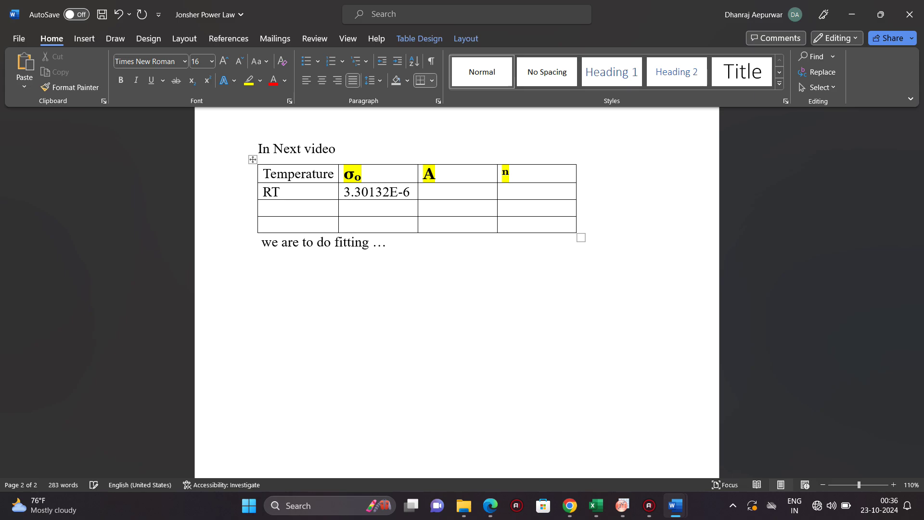
Step: Copy the P2 value from the OriginPro results table into the Word table's A cell for RT
{"action": "left_click", "coordinate": [431, 193]}
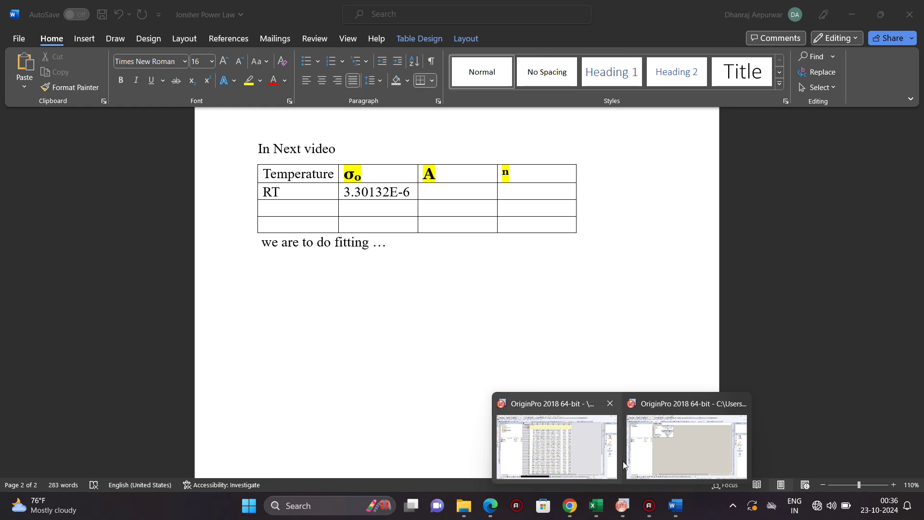
{"action": "left_click", "coordinate": [636, 437]}
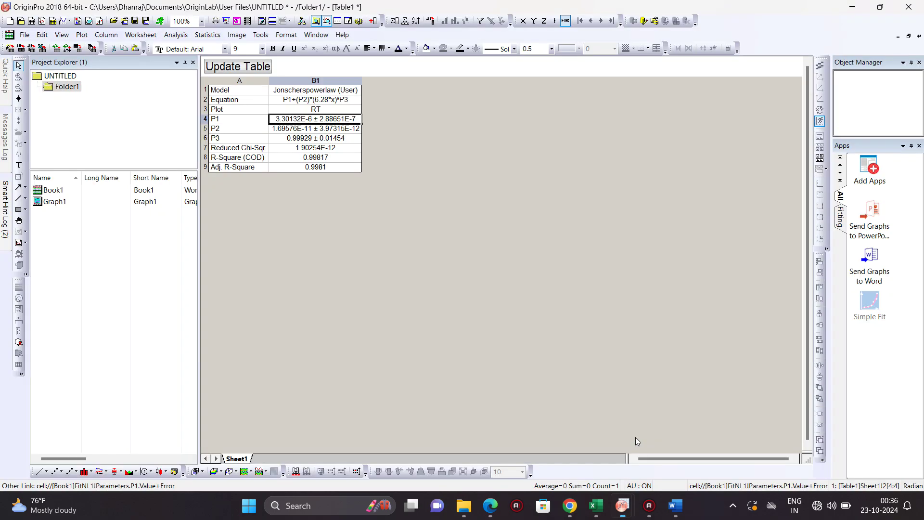
{"action": "left_click", "coordinate": [311, 129]}
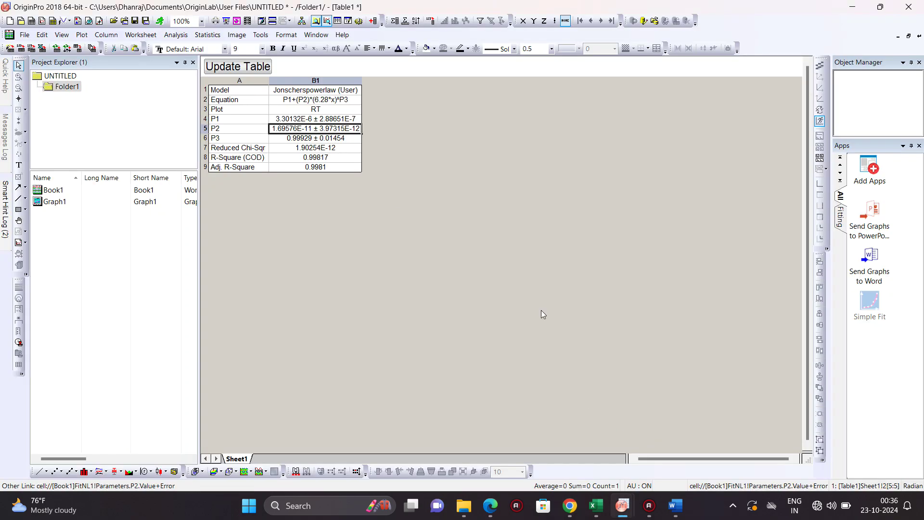
{"action": "left_click", "coordinate": [628, 457]}
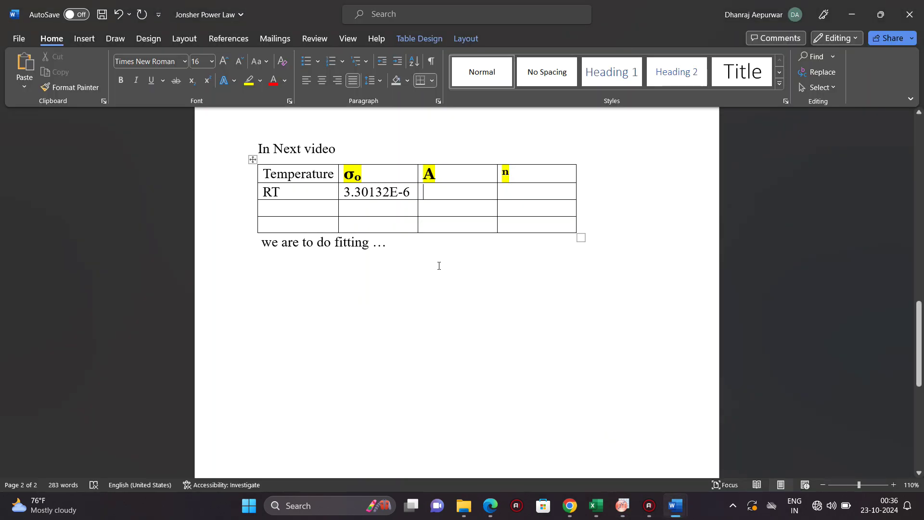
{"action": "key", "text": "ctrl+v"}
Step: Remove the ± error part from the RT row's A cell, leaving 1.69576E-11
{"action": "key", "text": "BackSpace"}
{"action": "key", "text": "BackSpace"}
{"action": "key", "text": "BackSpace"}
{"action": "key", "text": "BackSpace"}
{"action": "key", "text": "BackSpace"}
{"action": "key", "text": "BackSpace"}
{"action": "key", "text": "BackSpace"}
{"action": "key", "text": "BackSpace"}
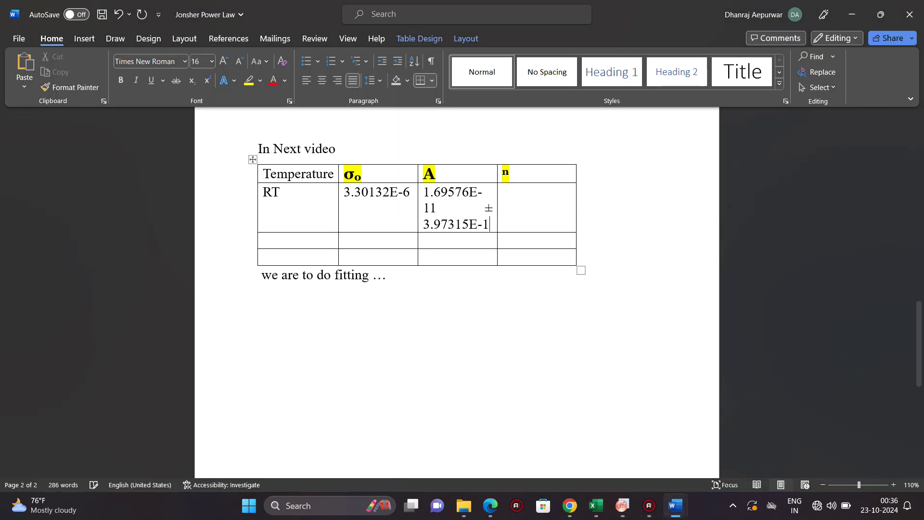
{"action": "key", "text": "BackSpace"}
{"action": "key", "text": "BackSpace"}
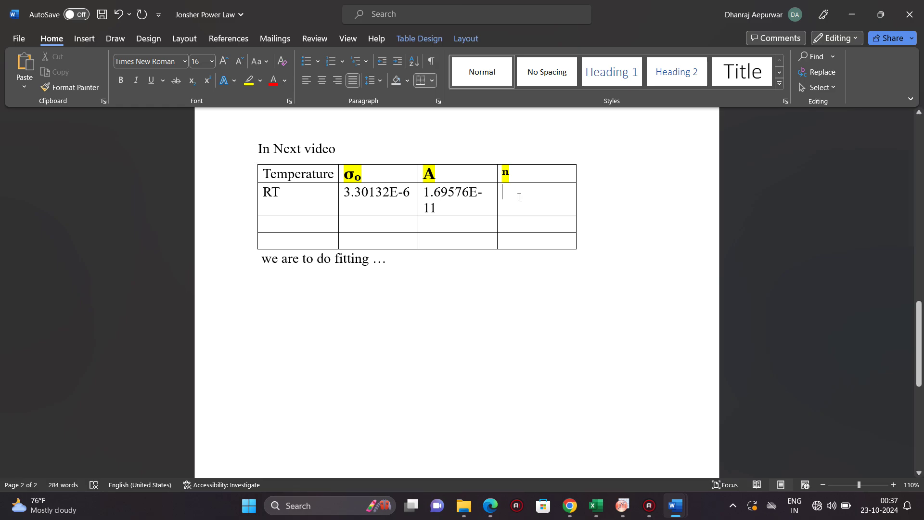
Step: Copy the P3 value from the OriginPro results table into the Word table's n cell for RT
{"action": "mouse_move", "coordinate": [631, 507]}
{"action": "left_click", "coordinate": [691, 435]}
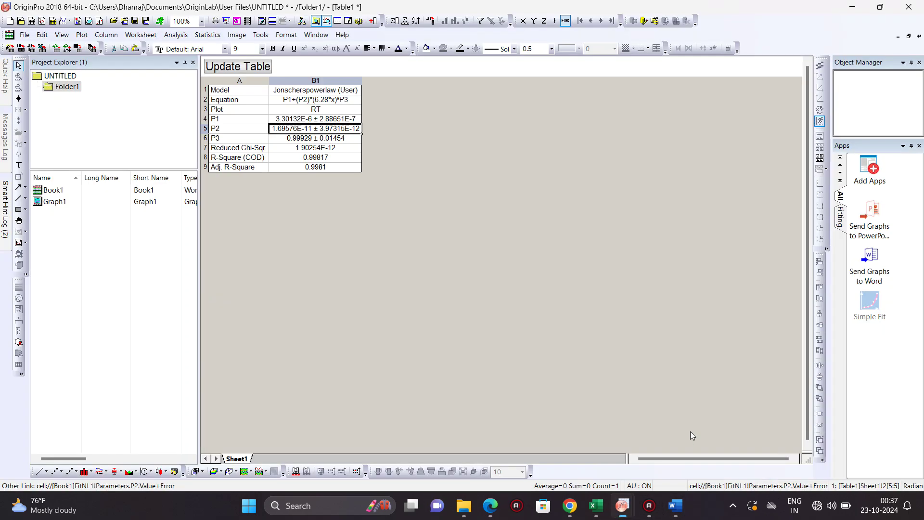
{"action": "left_click", "coordinate": [322, 140]}
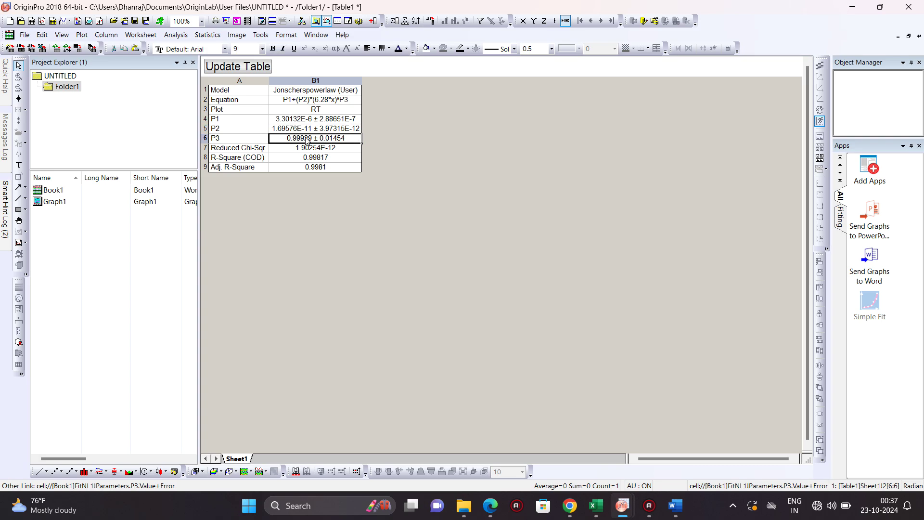
{"action": "mouse_move", "coordinate": [675, 507]}
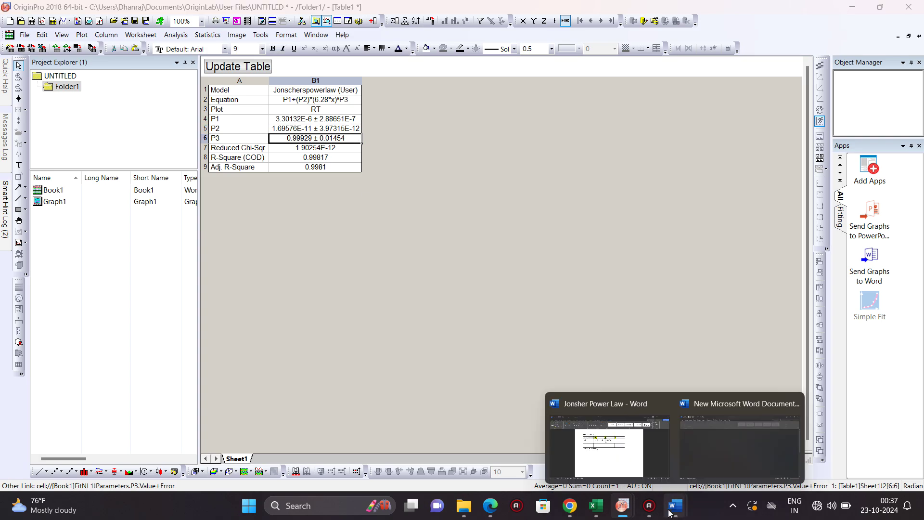
{"action": "left_click", "coordinate": [603, 413]}
{"action": "left_click", "coordinate": [513, 214]}
{"action": "key", "text": "ctrl+v"}
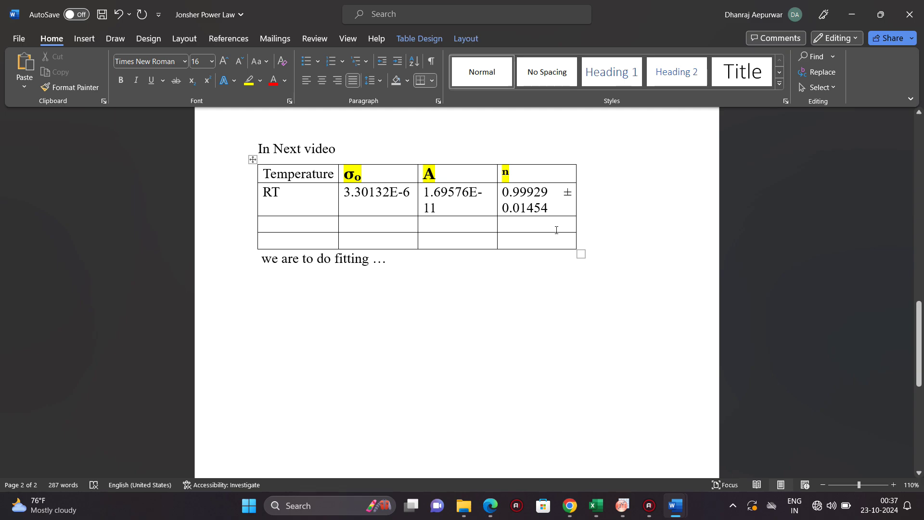
Step: Remove the ± error part from the RT row's n cell, leaving 0.99929
{"action": "key", "text": "BackSpace"}
{"action": "key", "text": "BackSpace"}
{"action": "key", "text": "BackSpace"}
{"action": "key", "text": "BackSpace"}
{"action": "key", "text": "BackSpace"}
{"action": "key", "text": "BackSpace"}
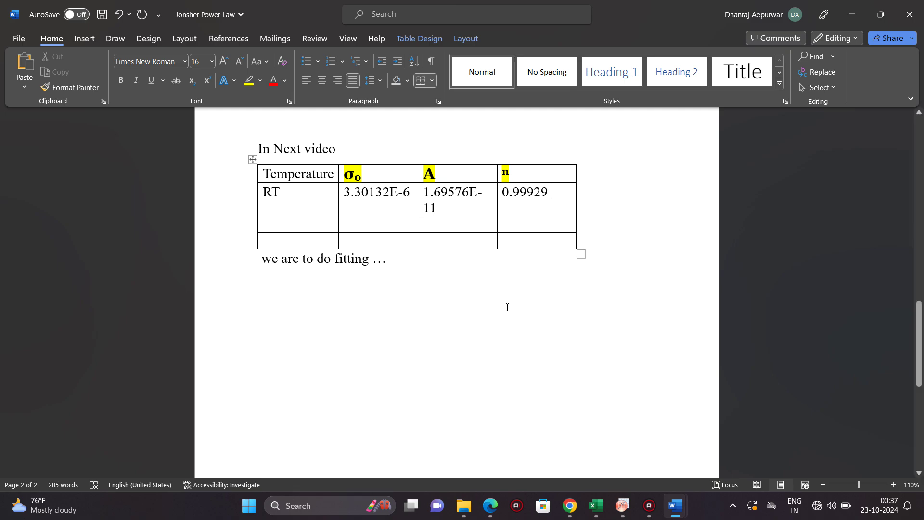
Step: Move the text "we are to do fitting …" from below the table to directly after "In Next video"
{"action": "left_click", "coordinate": [378, 259]}
{"action": "left_click_drag", "start_coordinate": [370, 260], "coordinate": [263, 262]}
{"action": "key", "text": "ctrl+c"}
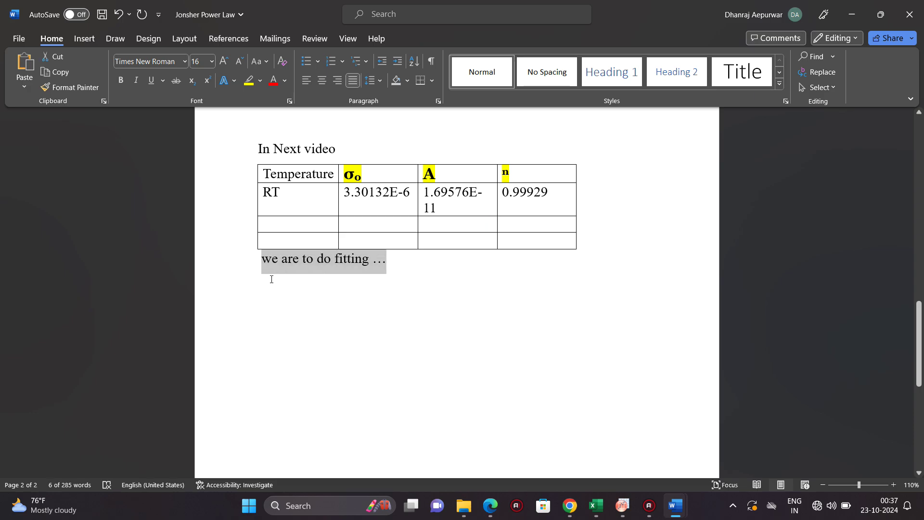
{"action": "key", "text": "BackSpace"}
{"action": "left_click", "coordinate": [354, 155]}
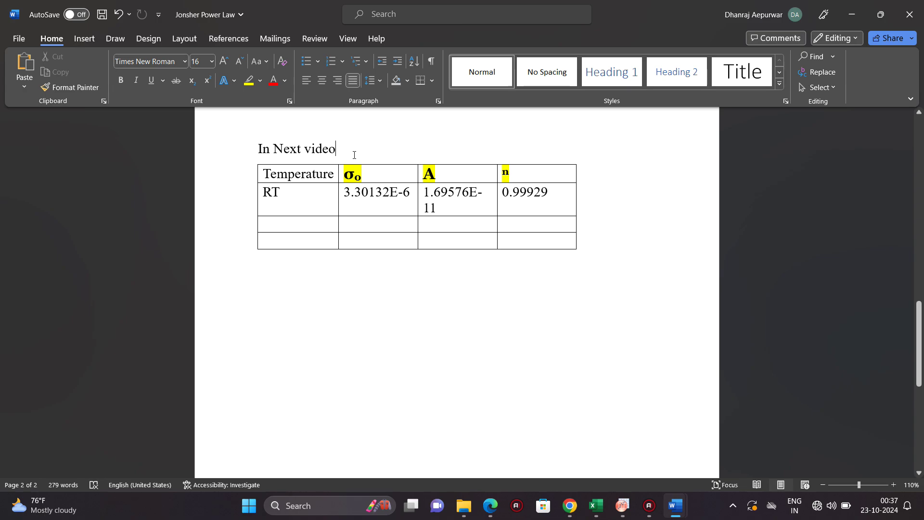
{"action": "key", "text": "ctrl+v"}
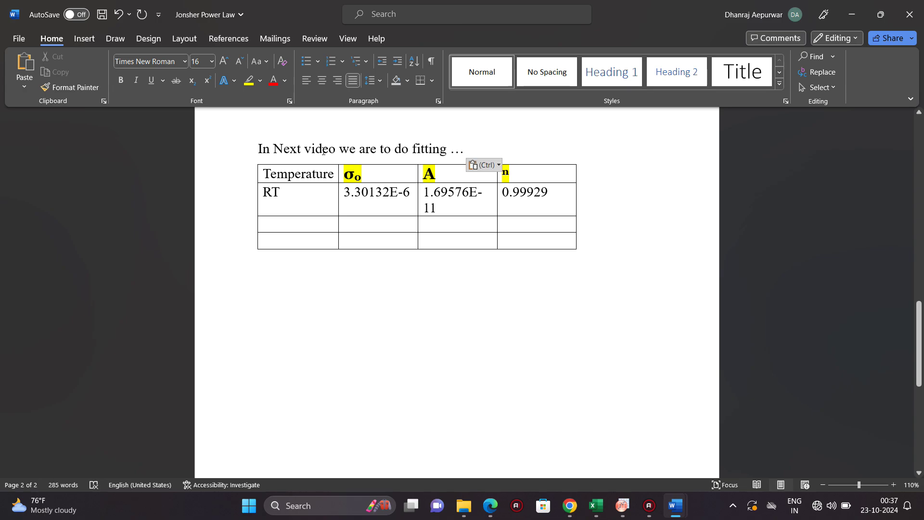
Step: Reword the line above the table to read "In this video we learned to do fitting by Jonscher power law …"
{"action": "mouse_move", "coordinate": [449, 149]}
{"action": "left_mouse_down"}
{"action": "mouse_move", "coordinate": [259, 145]}
{"action": "mouse_move", "coordinate": [303, 161]}
{"action": "mouse_move", "coordinate": [340, 150]}
{"action": "mouse_move", "coordinate": [450, 150]}
{"action": "mouse_move", "coordinate": [457, 163]}
{"action": "left_mouse_up"}
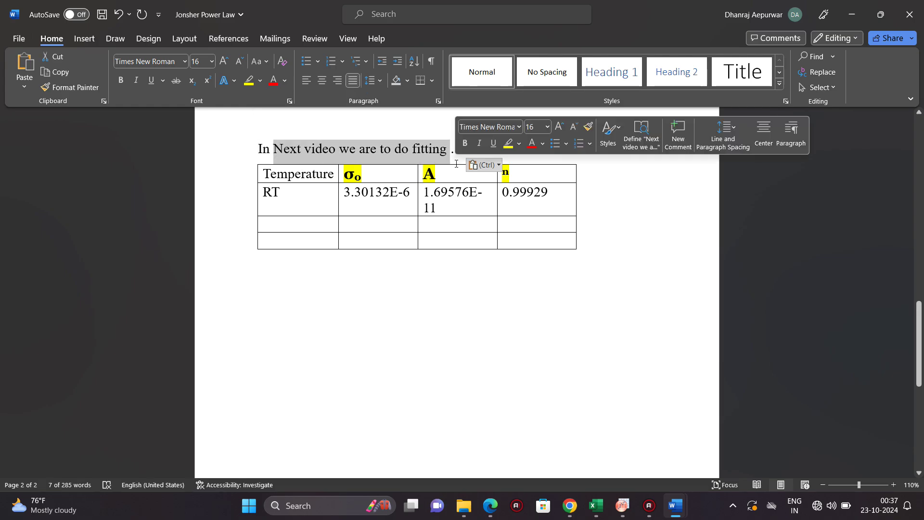
{"action": "type", "text": "this viod"}
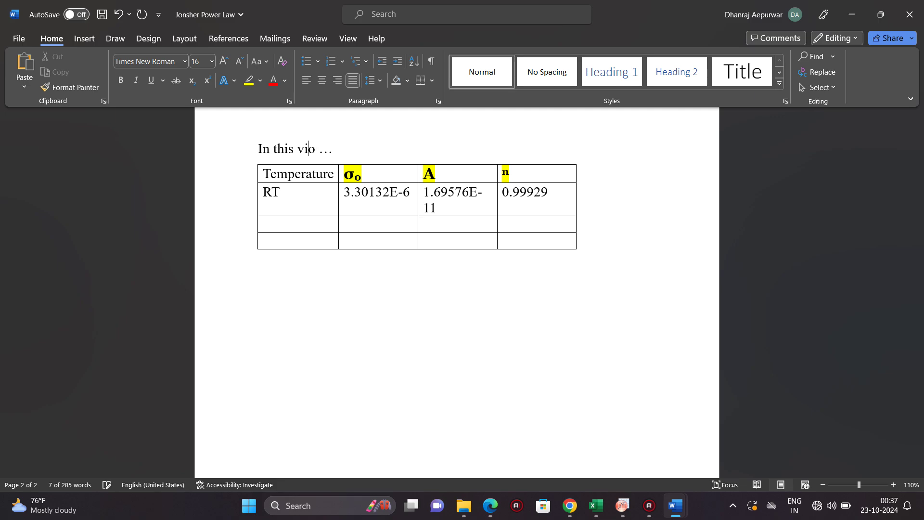
{"action": "type", "text": "="}
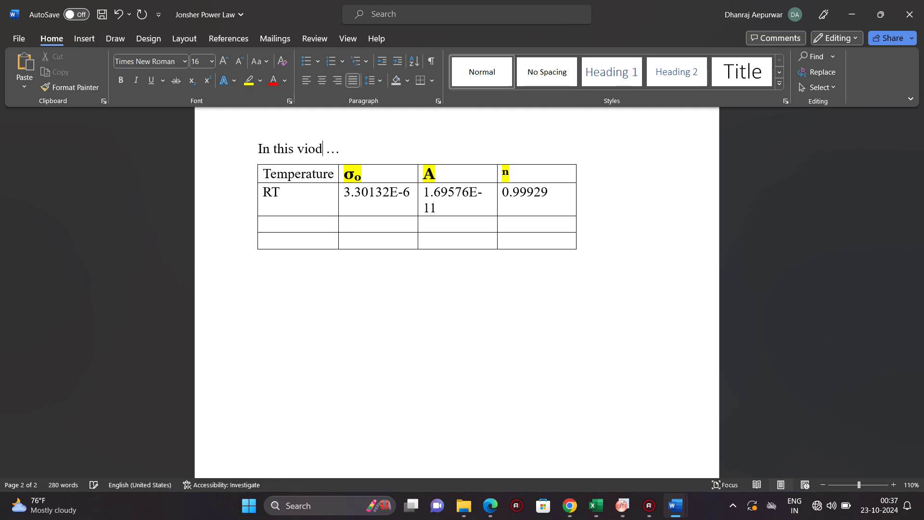
{"action": "key", "text": "BackSpace"}
{"action": "type", "text": "deo we learned to"}
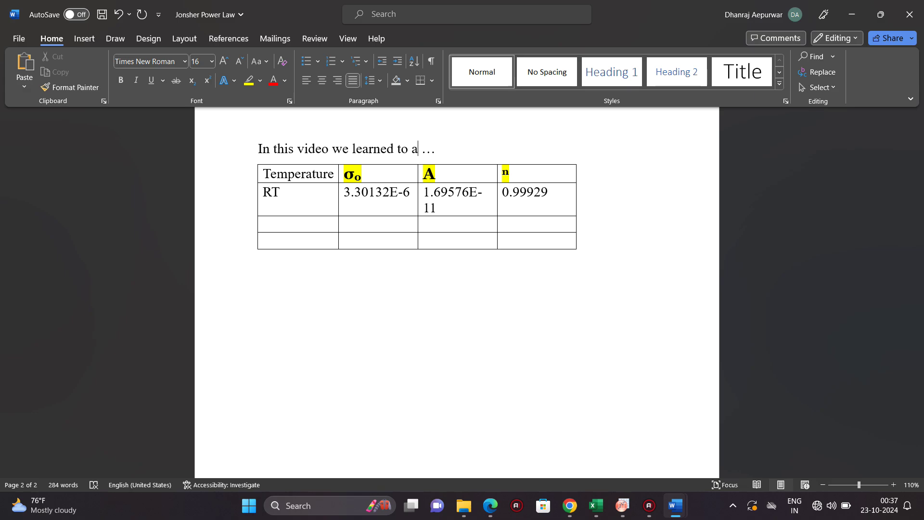
{"action": "type", "text": " at"}
{"action": "key", "text": "BackSpace"}
{"action": "type", "text": "fitting by "}
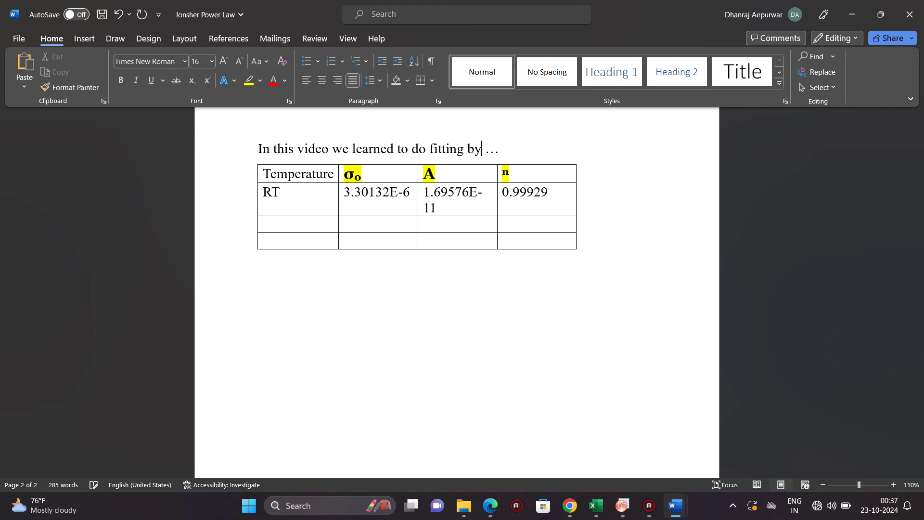
{"action": "type", "text": "Jon"}
{"action": "type", "text": "scher"}
{"action": "type", "text": " power"}
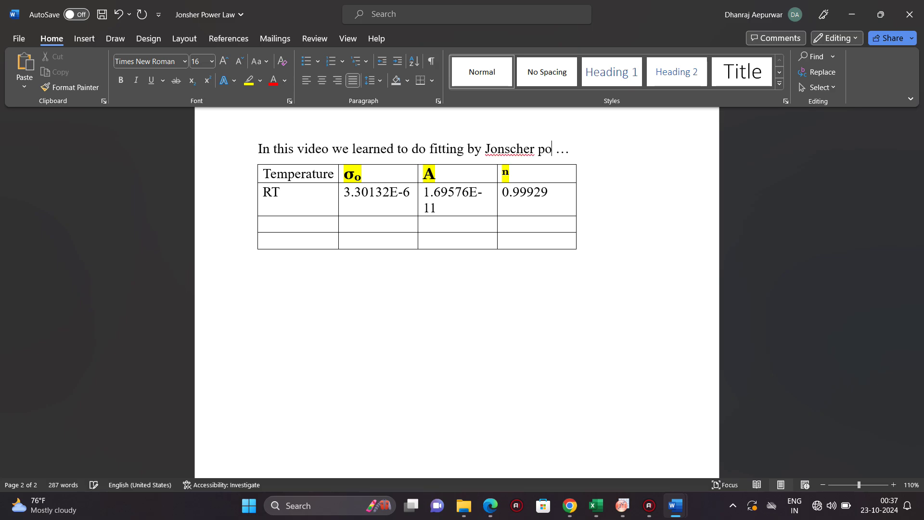
{"action": "type", "text": " law"}
{"action": "right_click", "coordinate": [525, 153]}
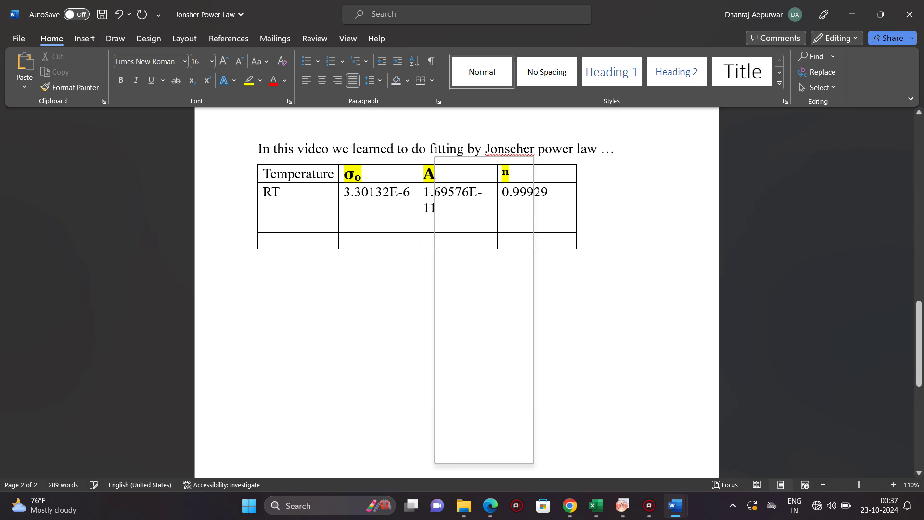
{"action": "left_click", "coordinate": [602, 223]}
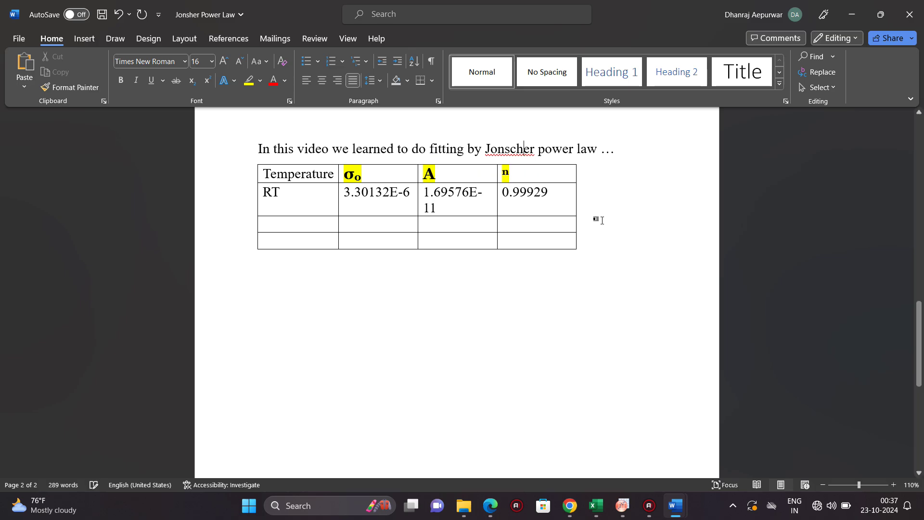
Step: Switch to OriginPro and open Graph1 with the fitted conductivity curve
{"action": "scroll", "coordinate": [596, 219], "scroll_direction": "up", "scroll_amount": 3}
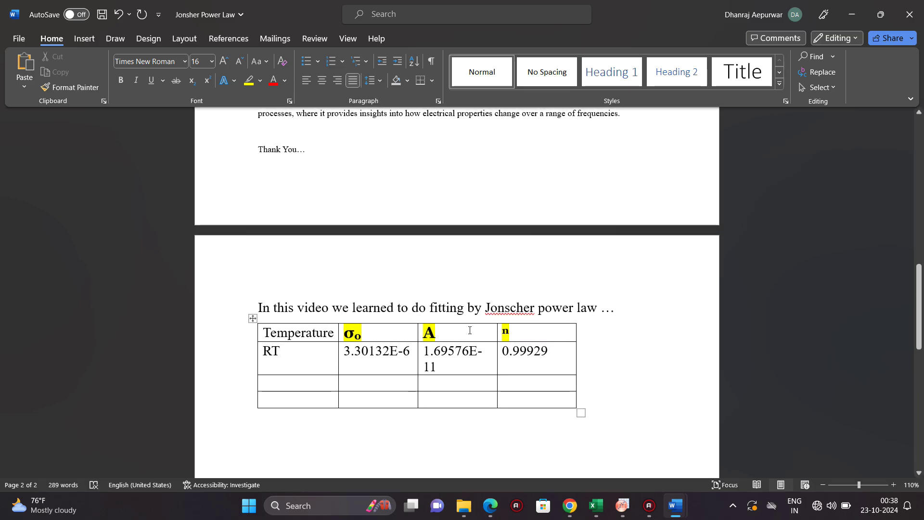
{"action": "scroll", "coordinate": [470, 330], "scroll_direction": "up", "scroll_amount": 6}
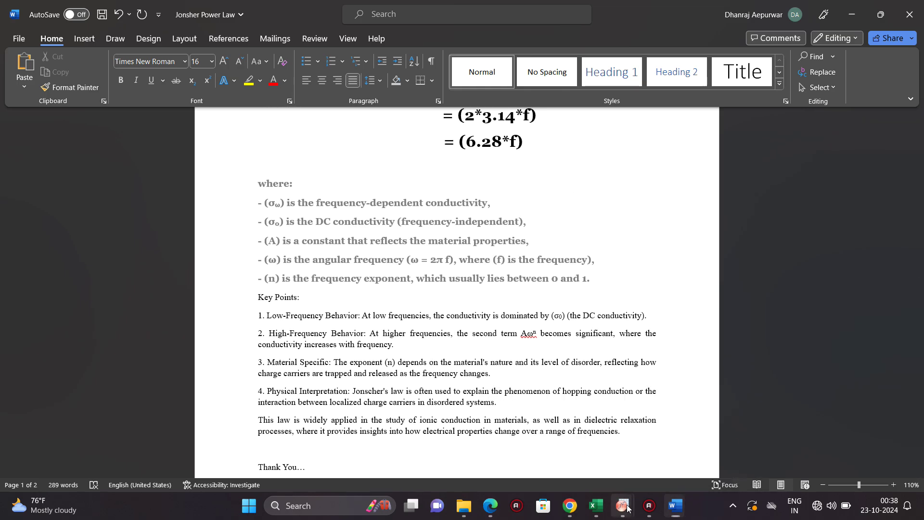
{"action": "mouse_move", "coordinate": [622, 506]}
{"action": "left_click", "coordinate": [652, 436]}
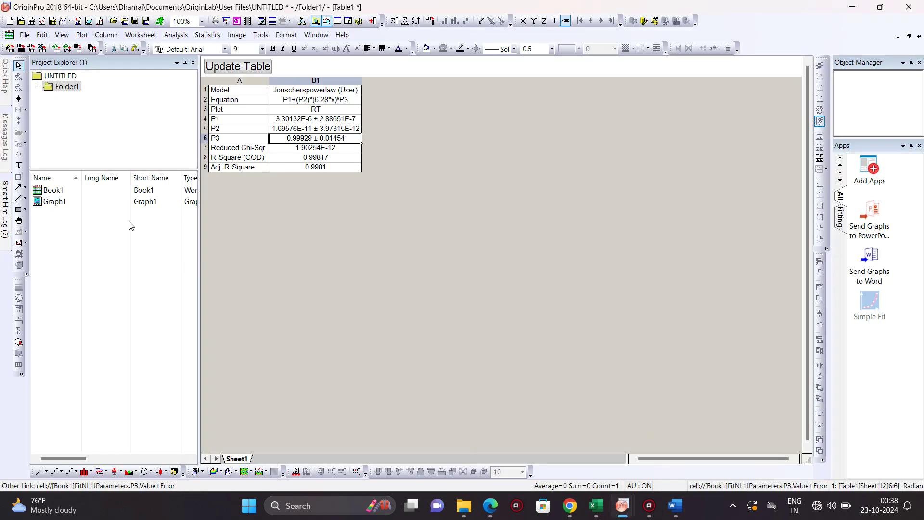
{"action": "double_click", "coordinate": [124, 203]}
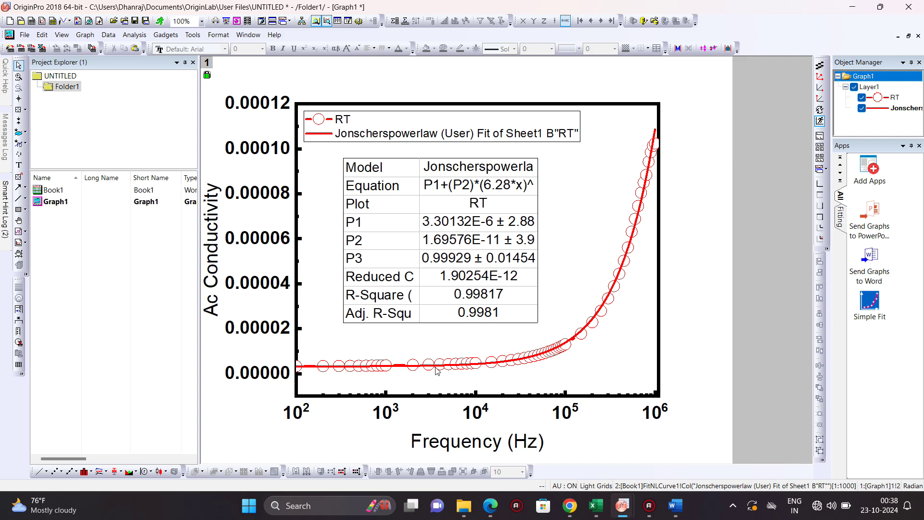
Step: Open the plot details of the RT data and set its symbol size to 18
{"action": "double_click", "coordinate": [436, 368]}
{"action": "left_click", "coordinate": [290, 105]}
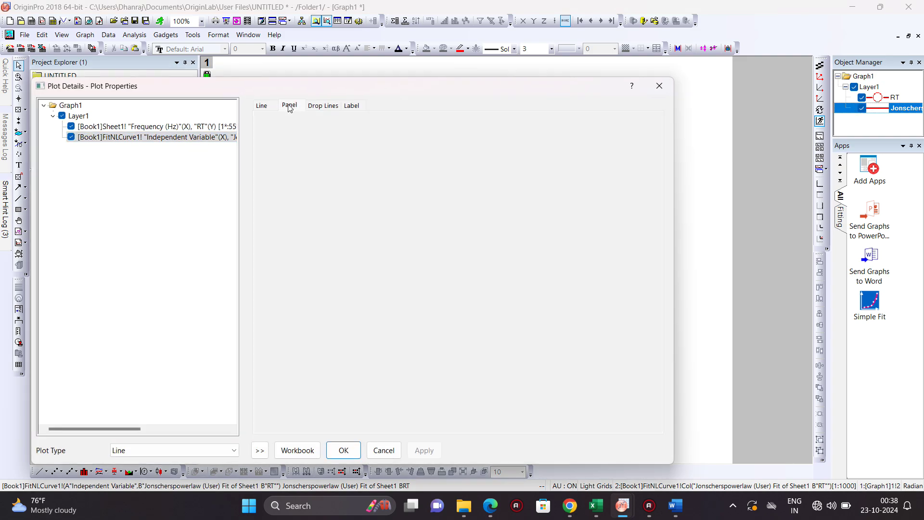
{"action": "left_click", "coordinate": [154, 126]}
{"action": "left_click", "coordinate": [285, 109]}
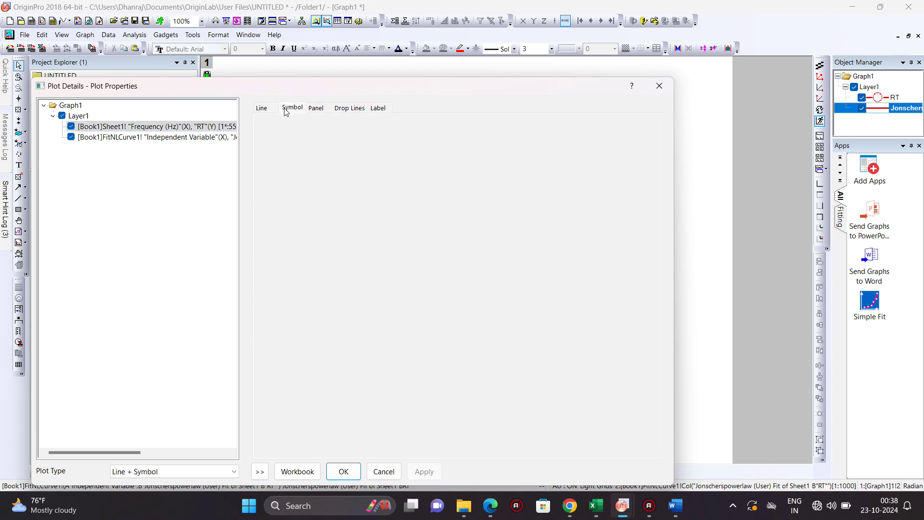
{"action": "left_click", "coordinate": [264, 108]}
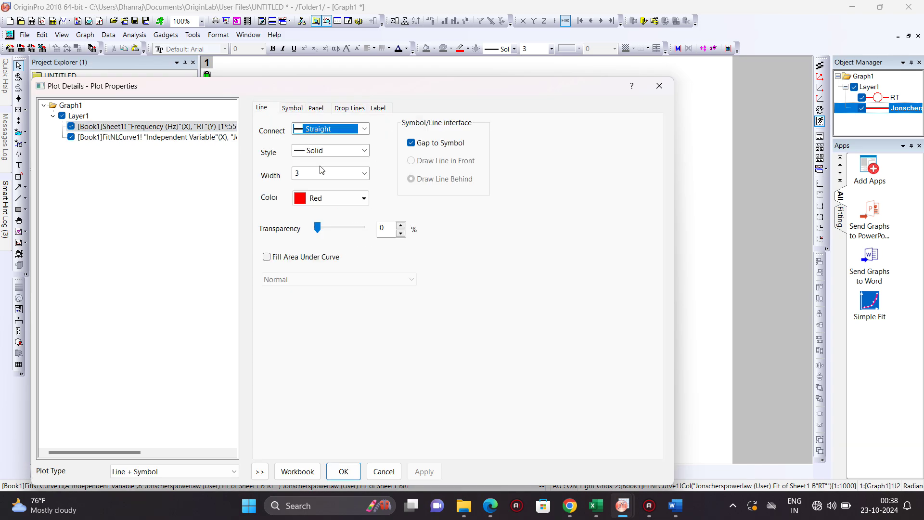
{"action": "left_click", "coordinate": [292, 108]}
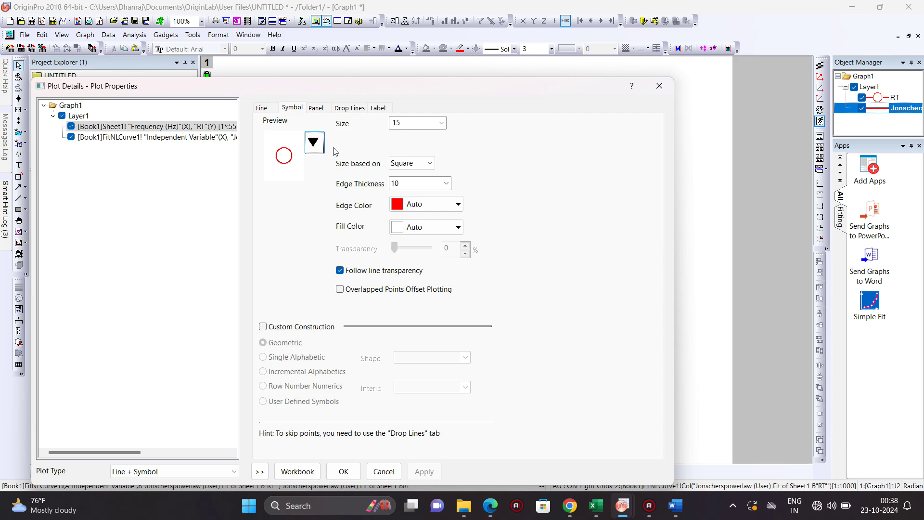
{"action": "left_click", "coordinate": [441, 123]}
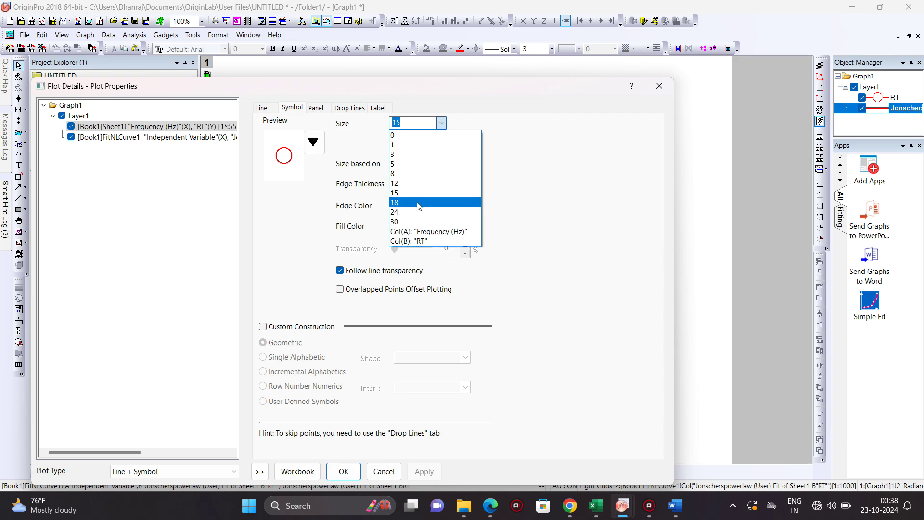
{"action": "left_click", "coordinate": [424, 192]}
{"action": "left_click", "coordinate": [426, 184]}
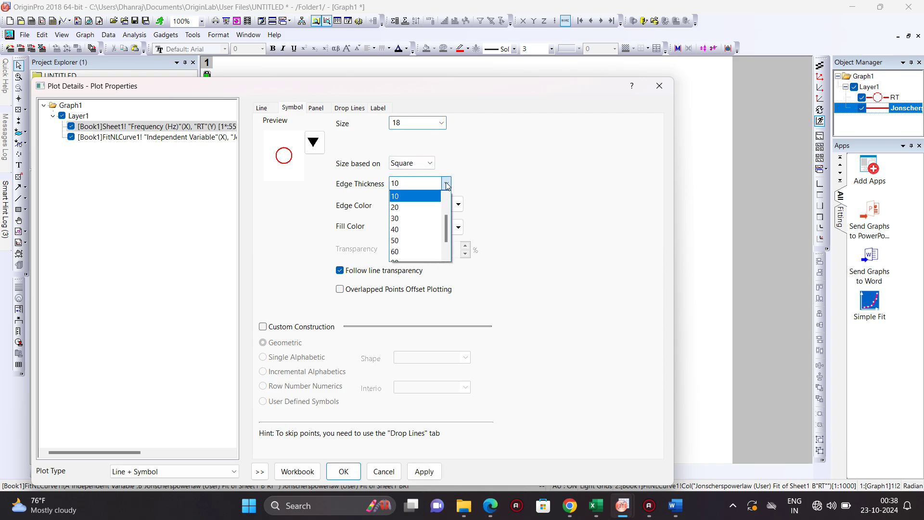
{"action": "left_click", "coordinate": [417, 251]}
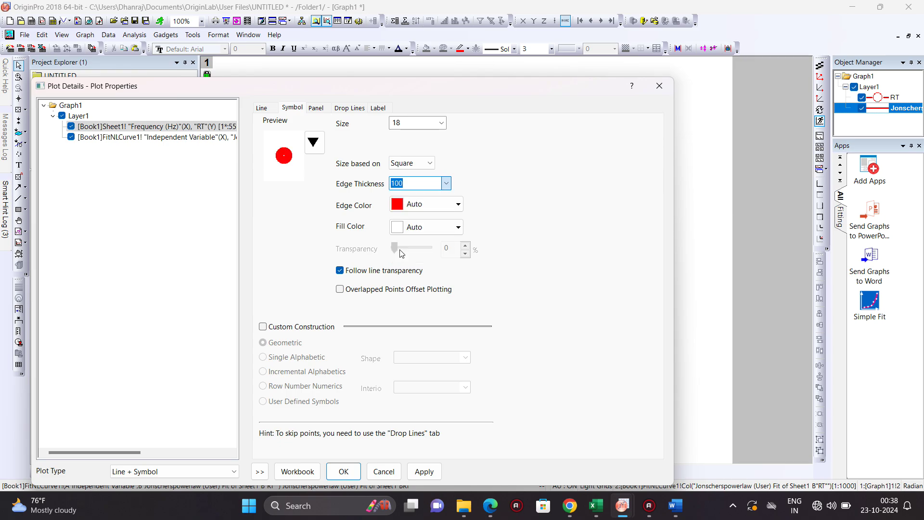
{"action": "left_click", "coordinate": [412, 205]}
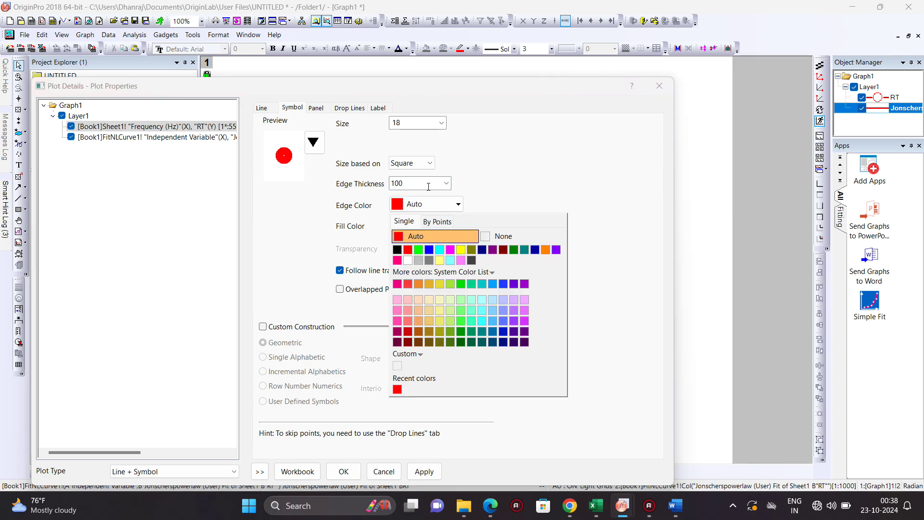
{"action": "left_click", "coordinate": [443, 166]}
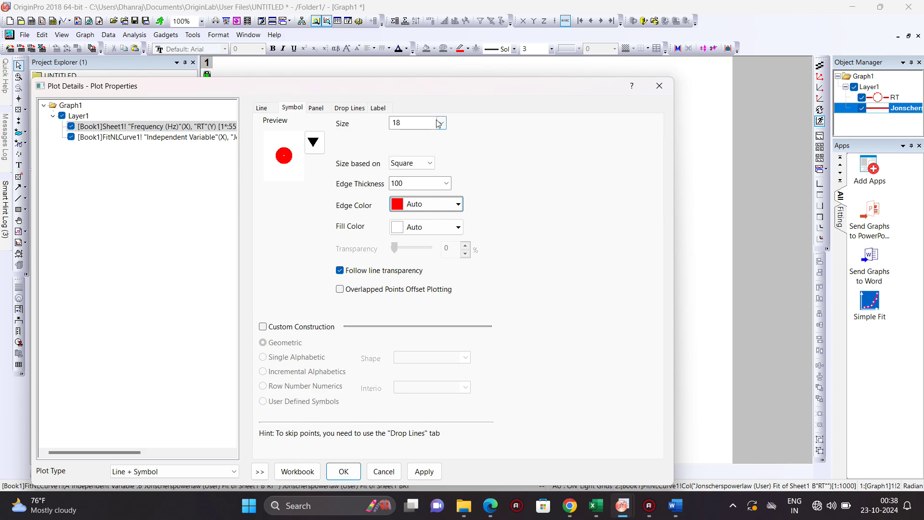
Step: Set the edge thickness of the RT symbols to 50 and apply the plot changes
{"action": "left_click", "coordinate": [424, 183]}
{"action": "left_click", "coordinate": [427, 219]}
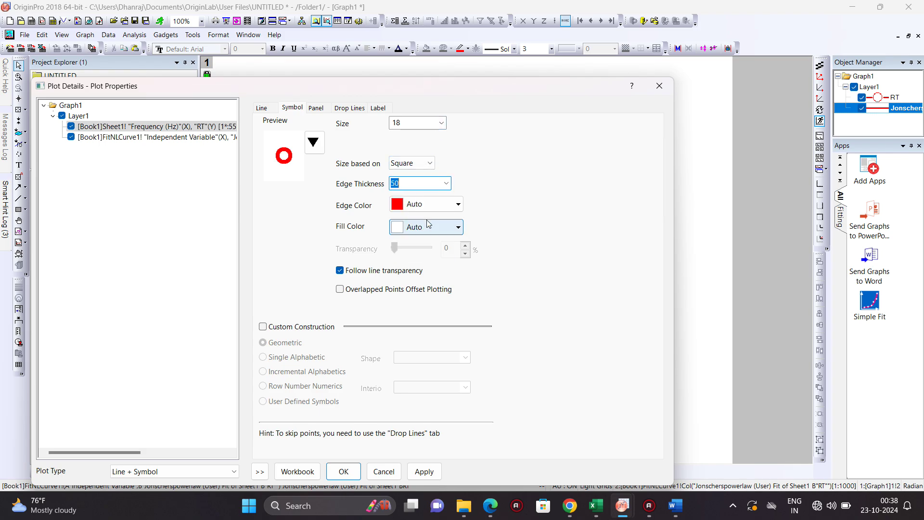
{"action": "left_click", "coordinate": [424, 472]}
{"action": "left_click", "coordinate": [351, 472]}
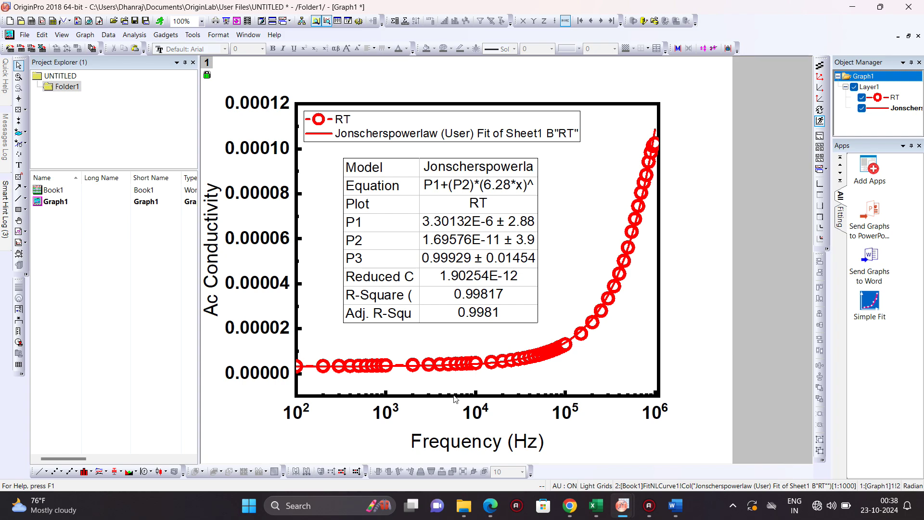
{"action": "left_click", "coordinate": [463, 444]}
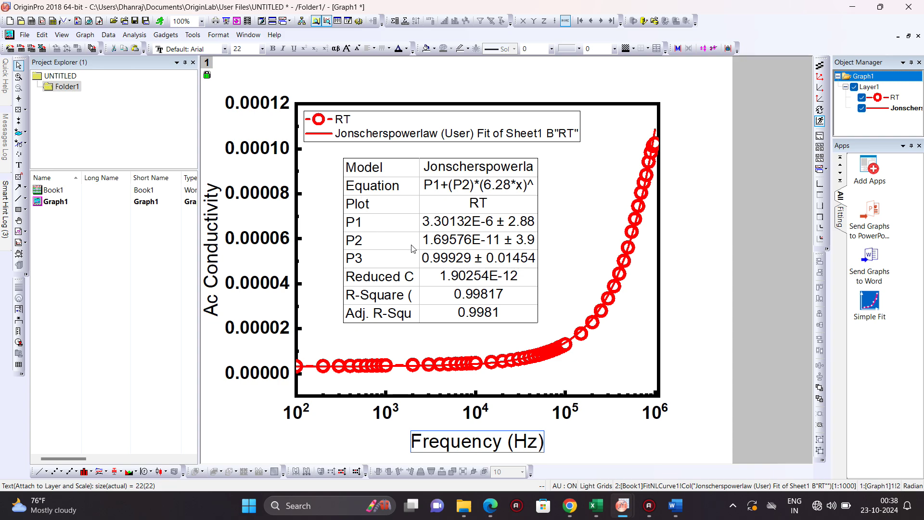
{"action": "double_click", "coordinate": [461, 442]}
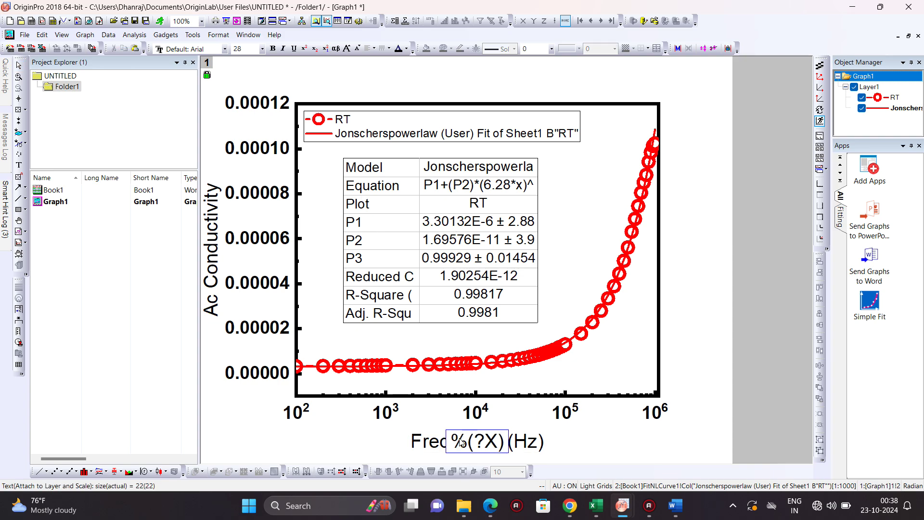
{"action": "double_click", "coordinate": [461, 441]}
{"action": "left_click", "coordinate": [262, 48]}
{"action": "left_click", "coordinate": [245, 61]}
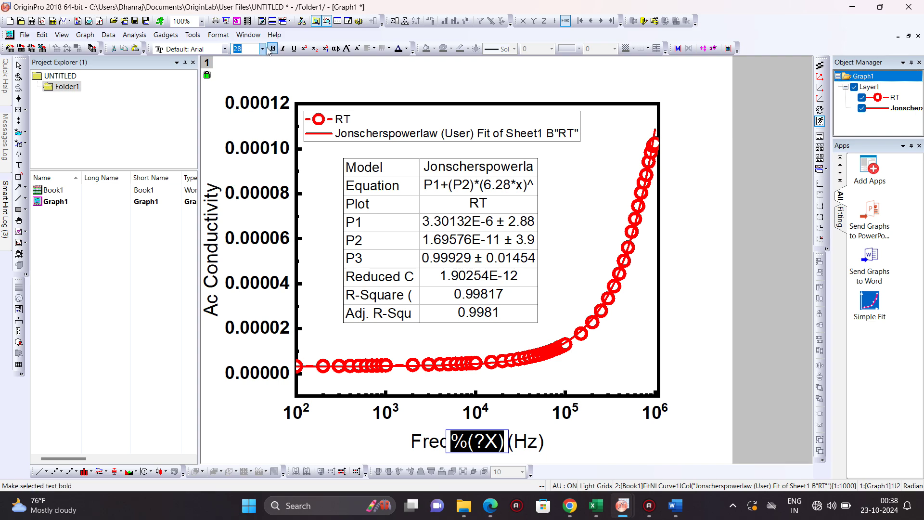
{"action": "left_click", "coordinate": [298, 88]}
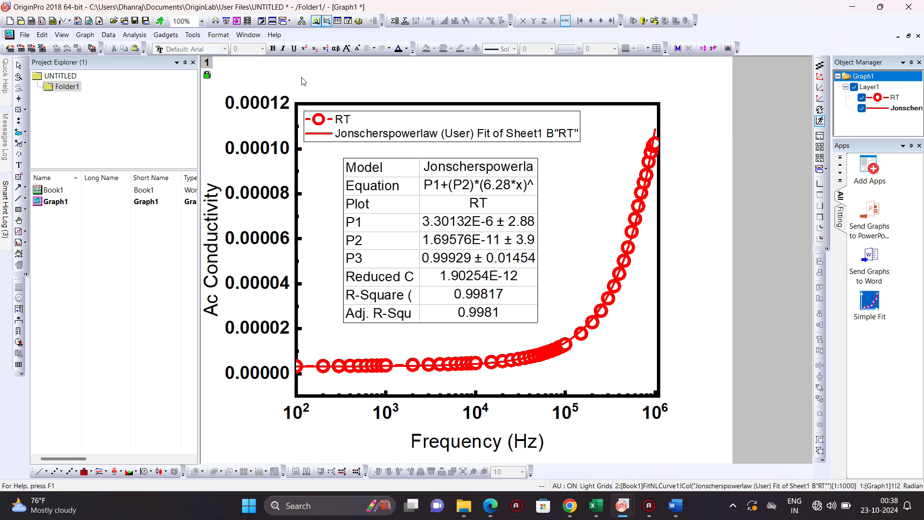
Step: Make the Frequency (Hz) axis title bold and move it slightly closer to the x-axis tick labels
{"action": "double_click", "coordinate": [500, 445]}
{"action": "double_click", "coordinate": [500, 443]}
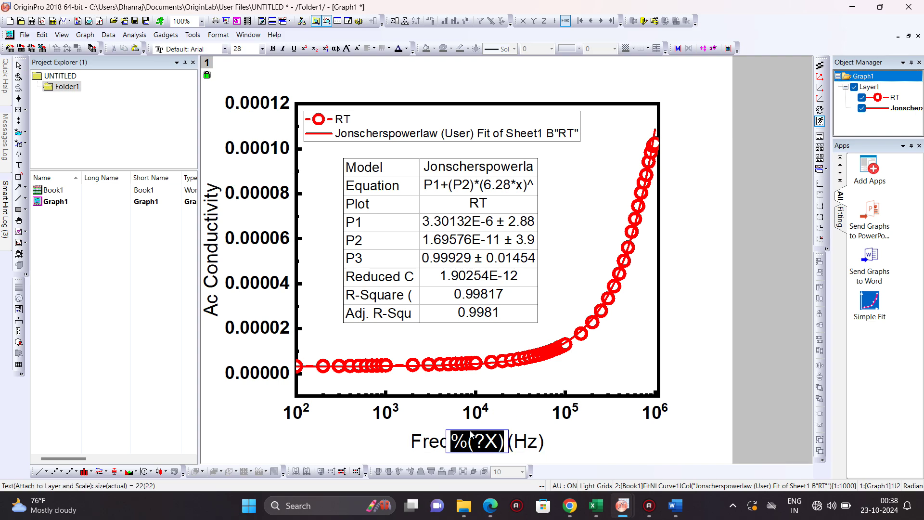
{"action": "left_click", "coordinate": [278, 48]}
{"action": "left_click", "coordinate": [322, 72]}
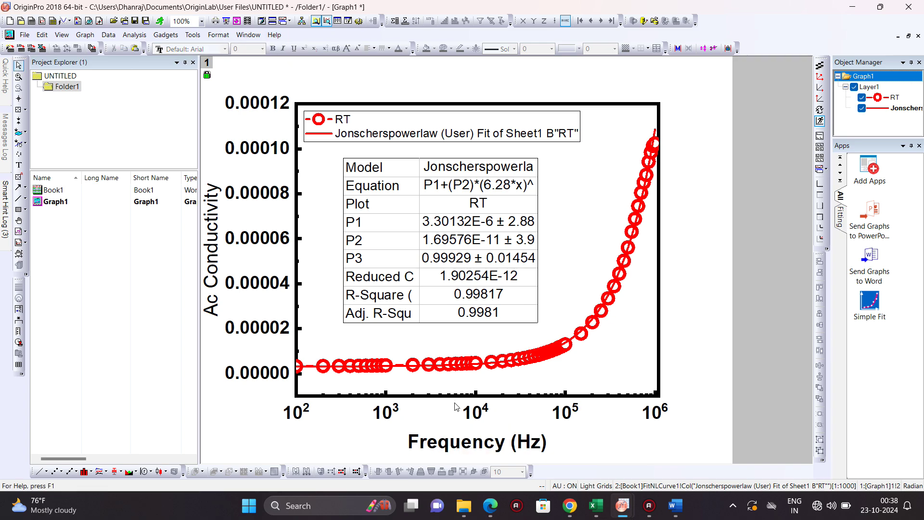
{"action": "left_click", "coordinate": [464, 444]}
{"action": "left_click_drag", "start_coordinate": [463, 443], "coordinate": [463, 435]}
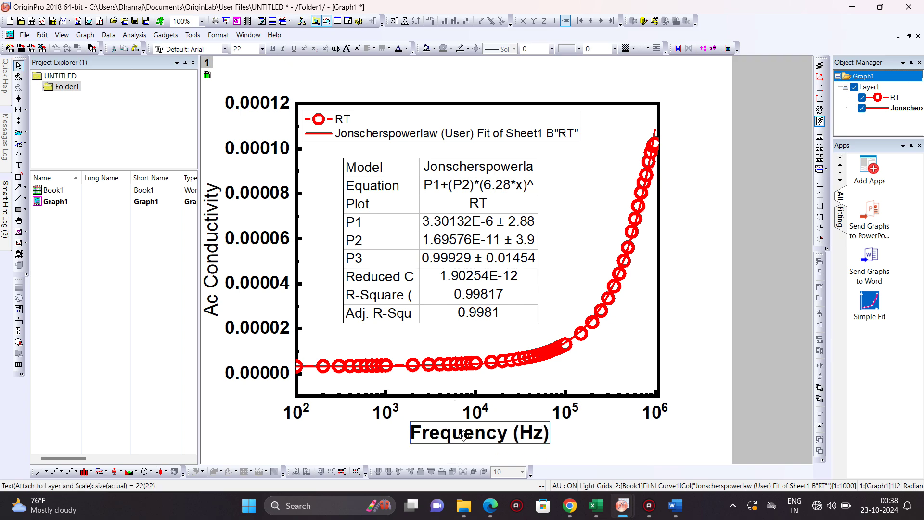
{"action": "left_click", "coordinate": [553, 442]}
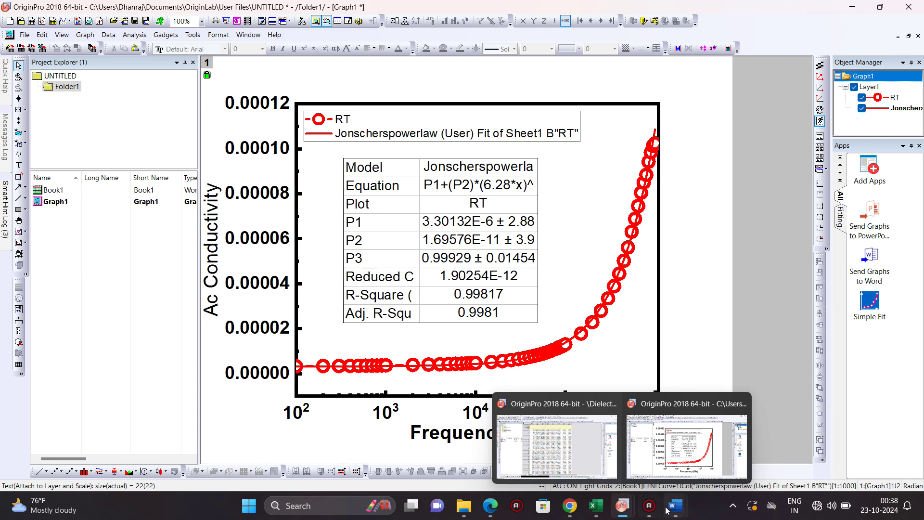
Step: Switch to the Jonsher Power Law document in Word and go to the table of fitted values
{"action": "mouse_move", "coordinate": [675, 505]}
{"action": "left_click", "coordinate": [615, 451]}
{"action": "scroll", "coordinate": [454, 320], "scroll_direction": "down", "scroll_amount": 10}
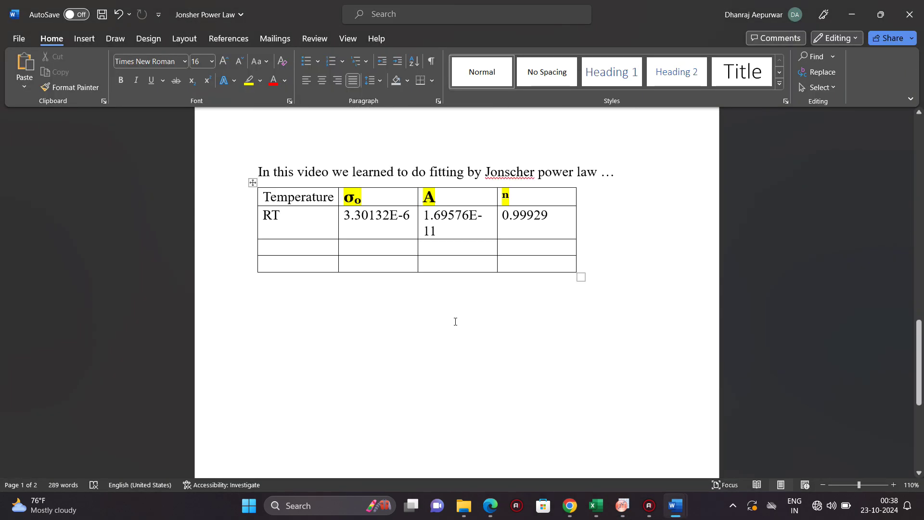
Step: Add the closing line "Thank You… Similarly do for more temperature…" below the fitted values table and save the document
{"action": "left_click", "coordinate": [356, 225]}
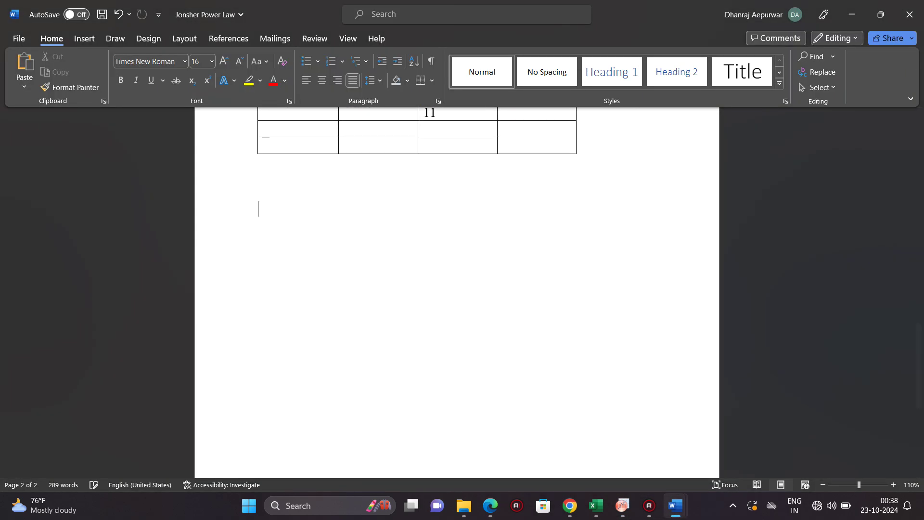
{"action": "type", "text": "Thank You.."}
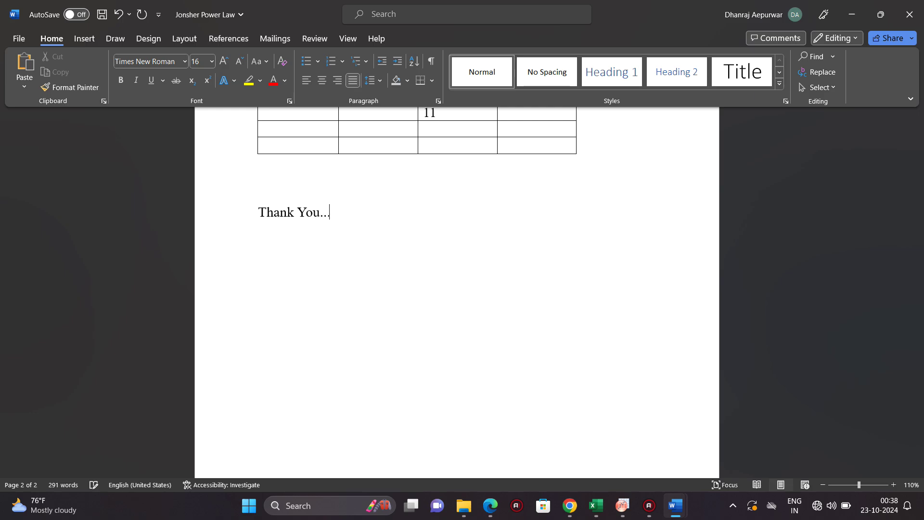
{"action": "type", "text": ". Sim"}
{"action": "type", "text": "larly"}
{"action": "type", "text": " do fo"}
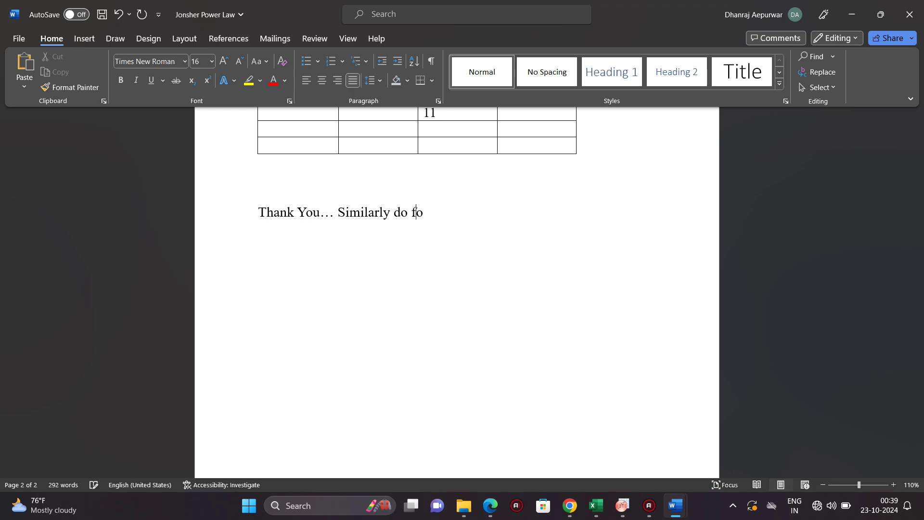
{"action": "type", "text": "r more temperature…"}
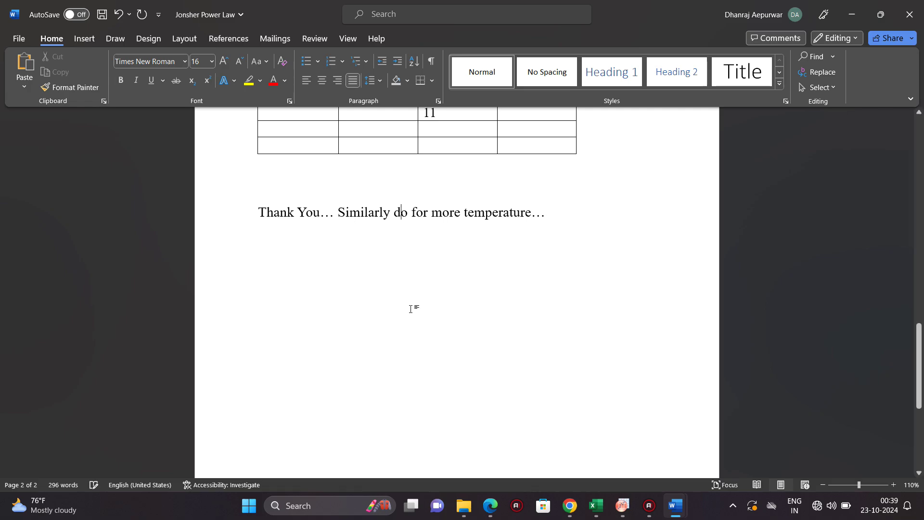
{"action": "key", "text": "ctrl+s"}
{"action": "scroll", "coordinate": [440, 310], "scroll_direction": "up", "scroll_amount": 3}
{"action": "scroll", "coordinate": [440, 310], "scroll_direction": "up", "scroll_amount": 2}
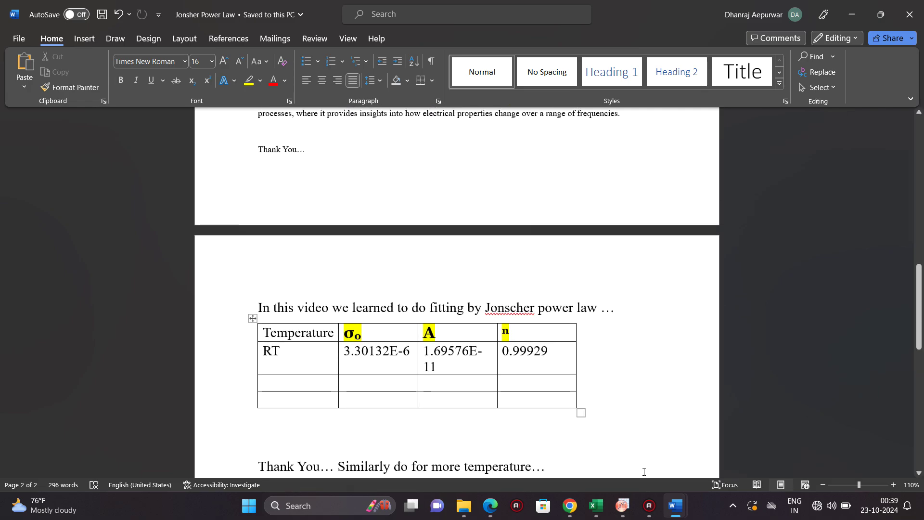
Step: Minimize the Word document and the OriginPro graph window to return to the desktop
{"action": "left_click", "coordinate": [519, 504]}
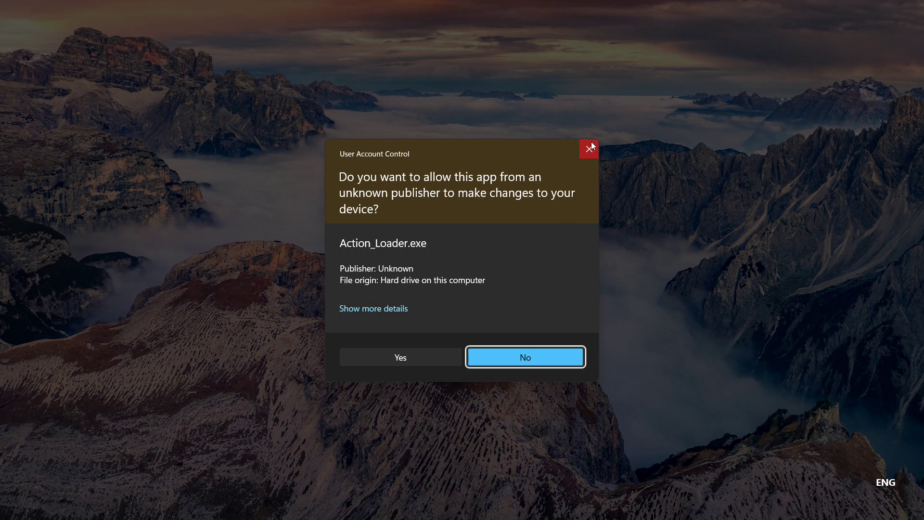
{"action": "left_click", "coordinate": [590, 144]}
{"action": "left_click", "coordinate": [854, 6]}
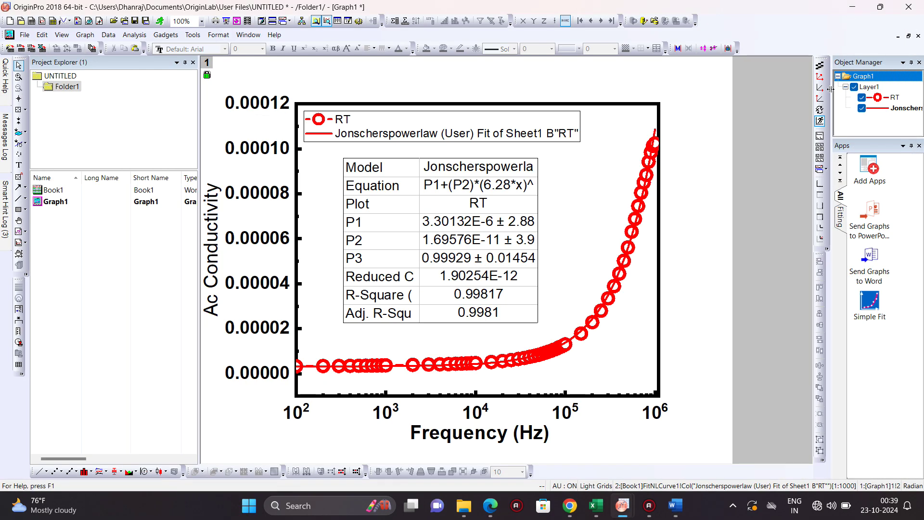
{"action": "left_click", "coordinate": [852, 7]}
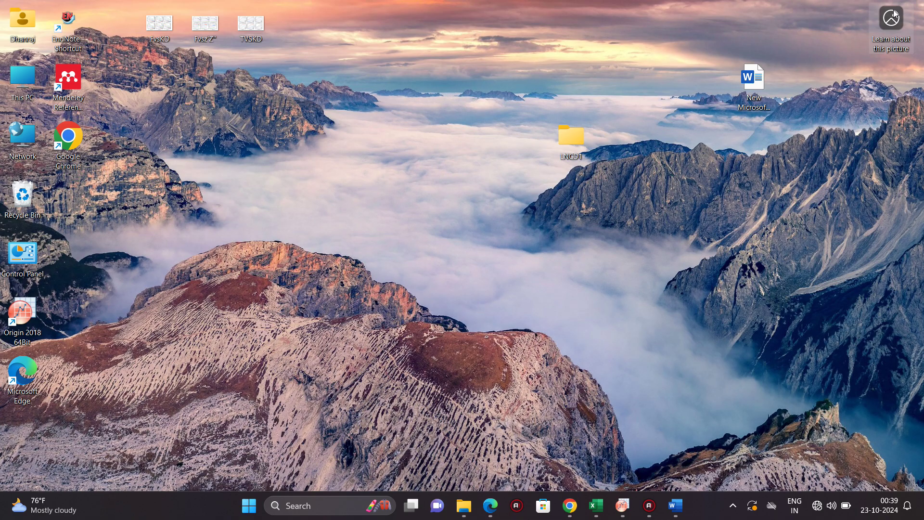
{"action": "left_click", "coordinate": [516, 505]}
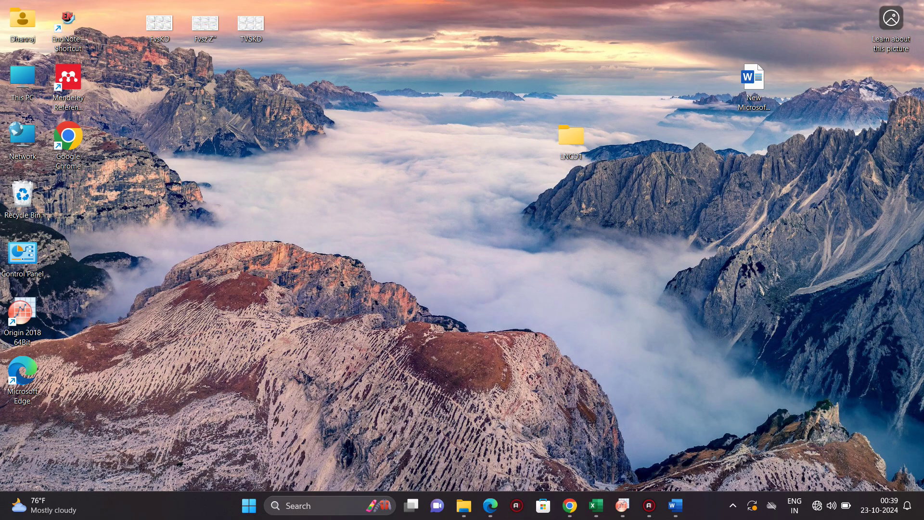
{"action": "key", "text": "Escape"}
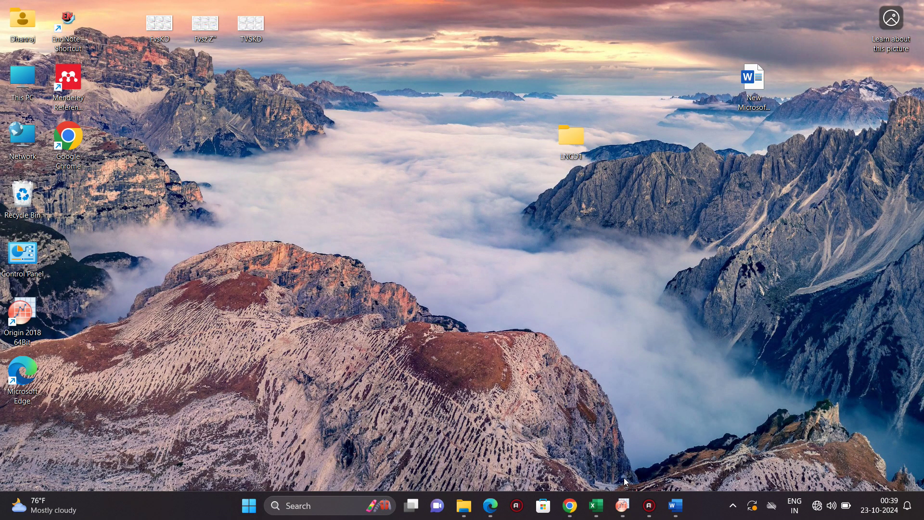